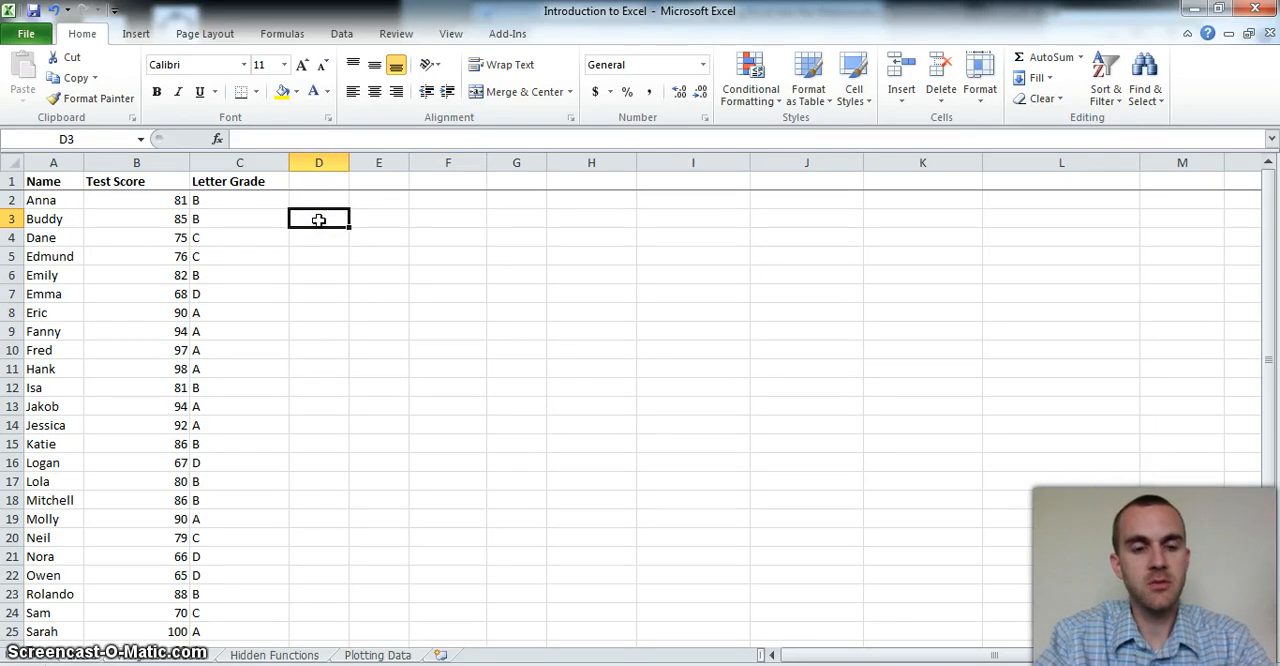
Enter the formula =34+25-B2 in cell D3
{"action": "type", "text": "=34+25"}
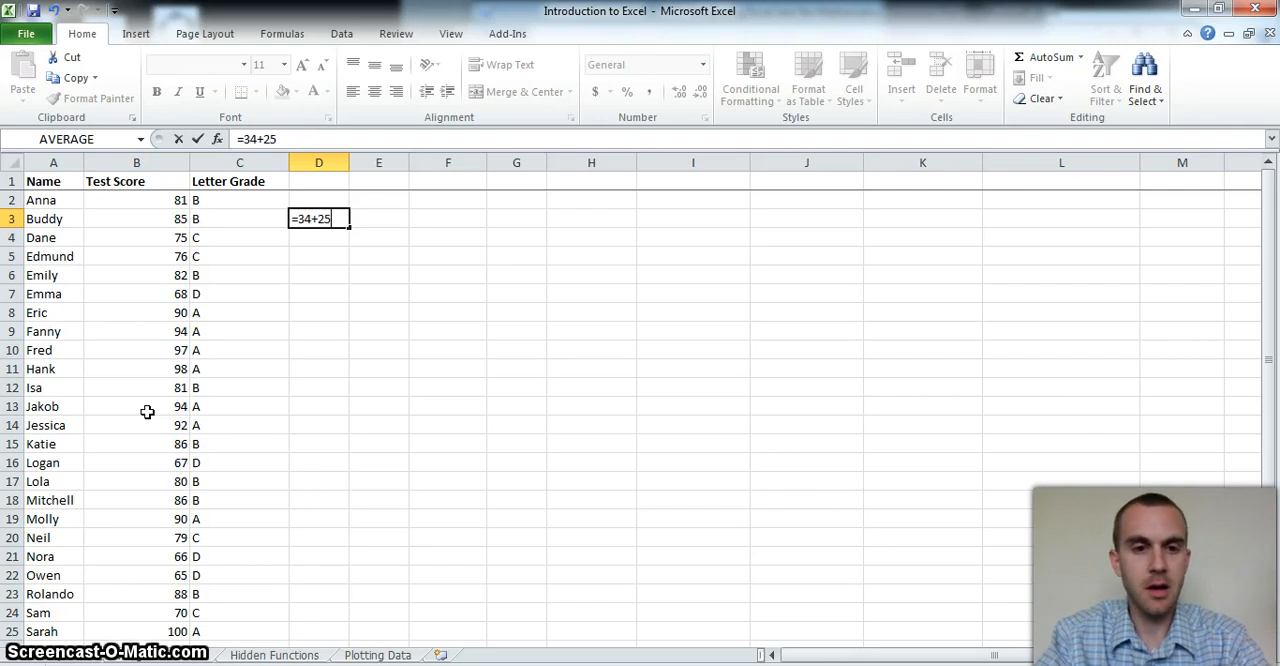
{"action": "type", "text": "-"}
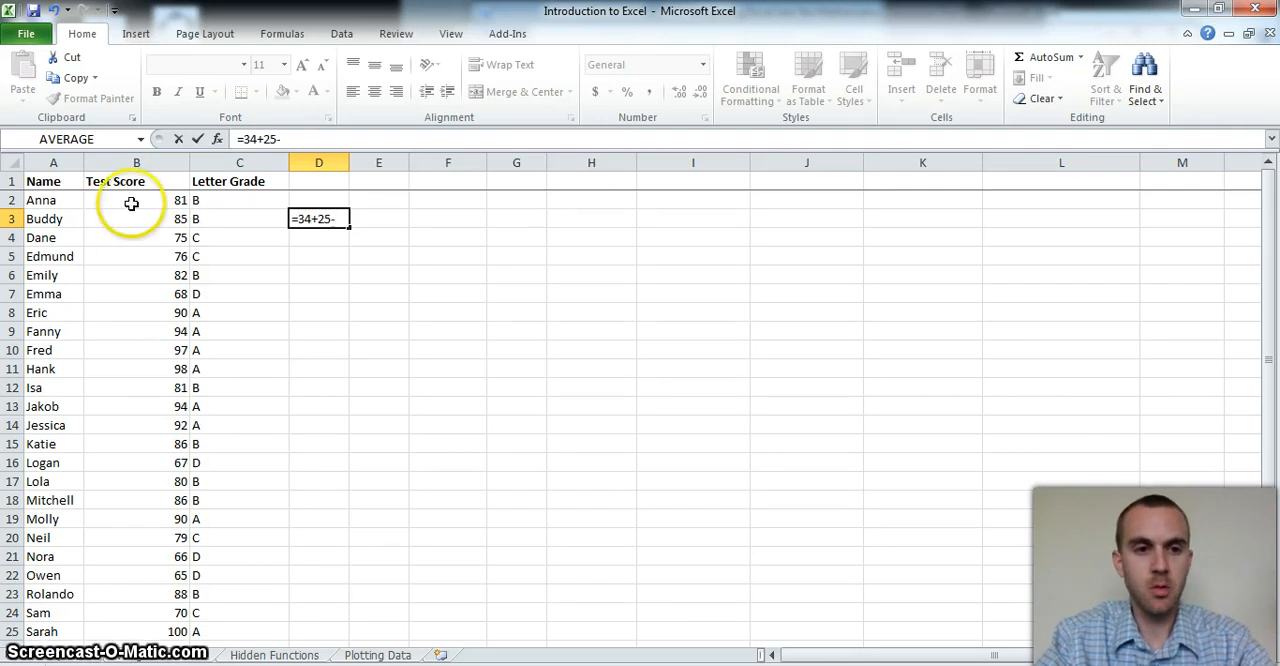
{"action": "left_click", "coordinate": [131, 203]}
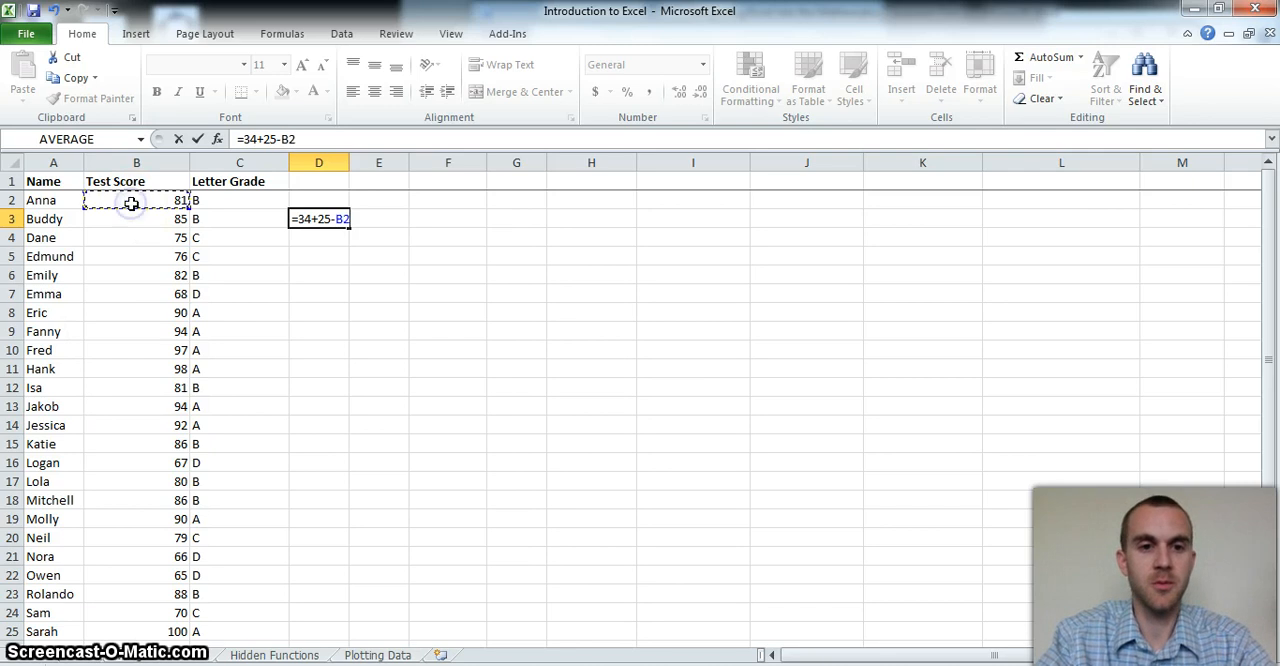
{"action": "key", "text": "Return"}
{"action": "left_click", "coordinate": [305, 232]}
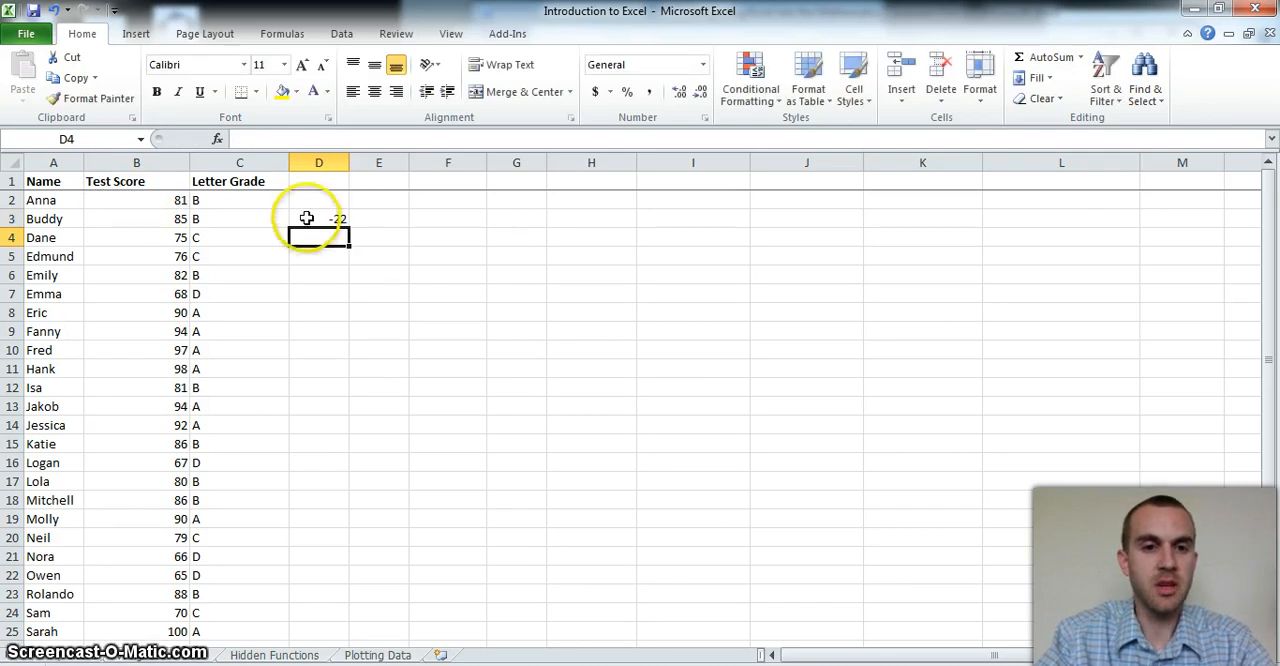
Enter a formula in D4 that divides D3 by 4
{"action": "left_click", "coordinate": [306, 218]}
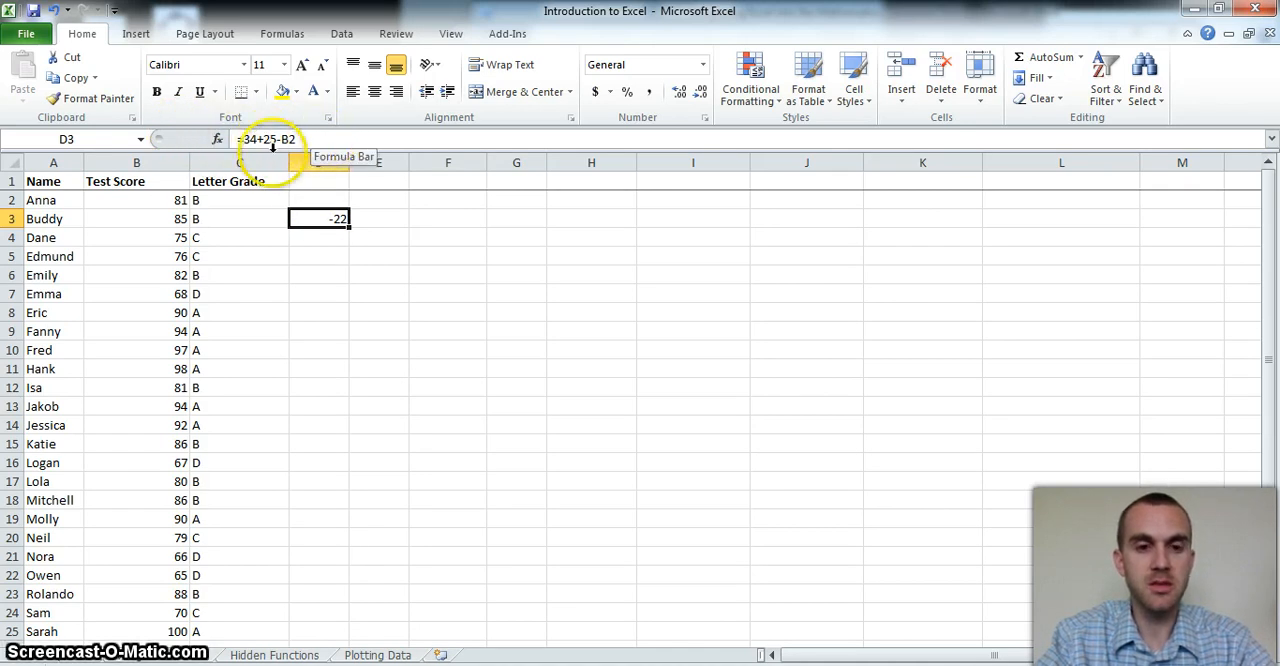
{"action": "left_click", "coordinate": [306, 219]}
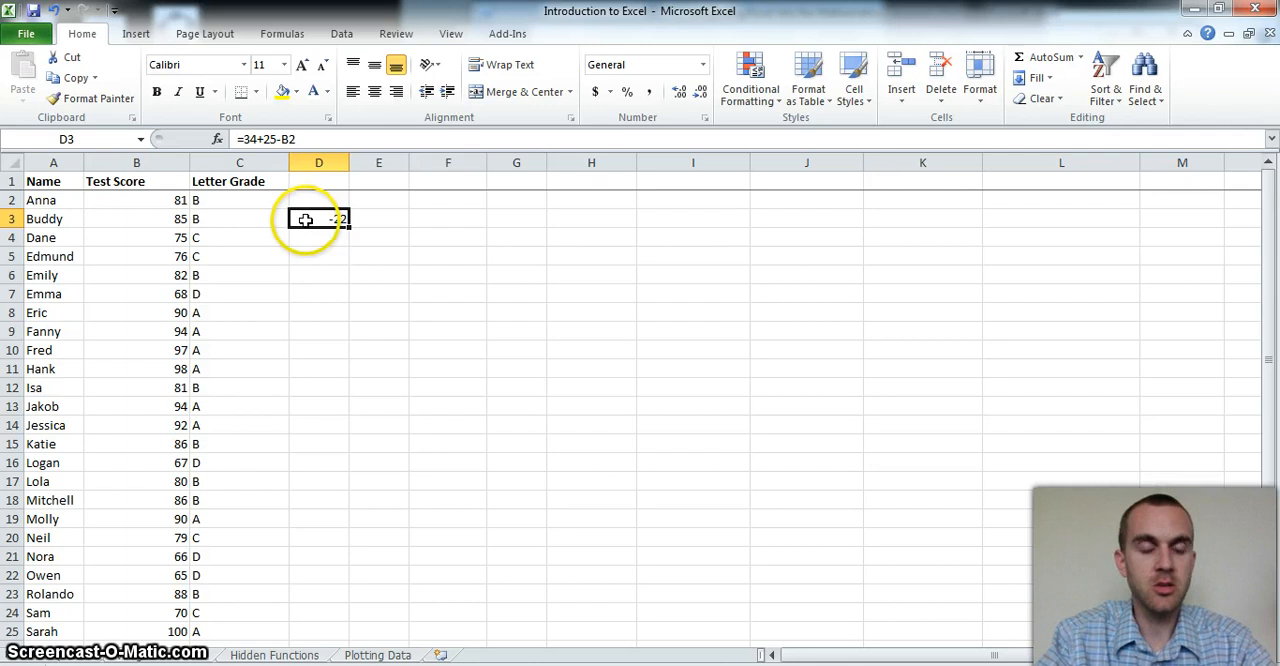
{"action": "left_click", "coordinate": [307, 238]}
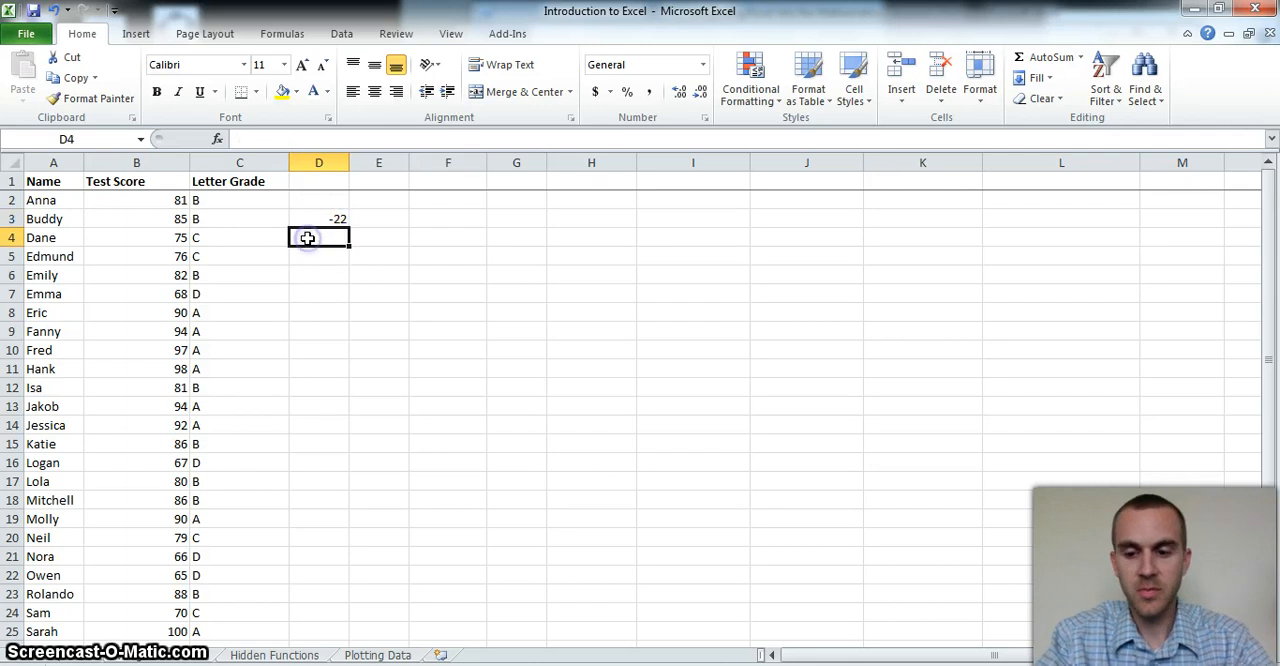
{"action": "type", "text": "="}
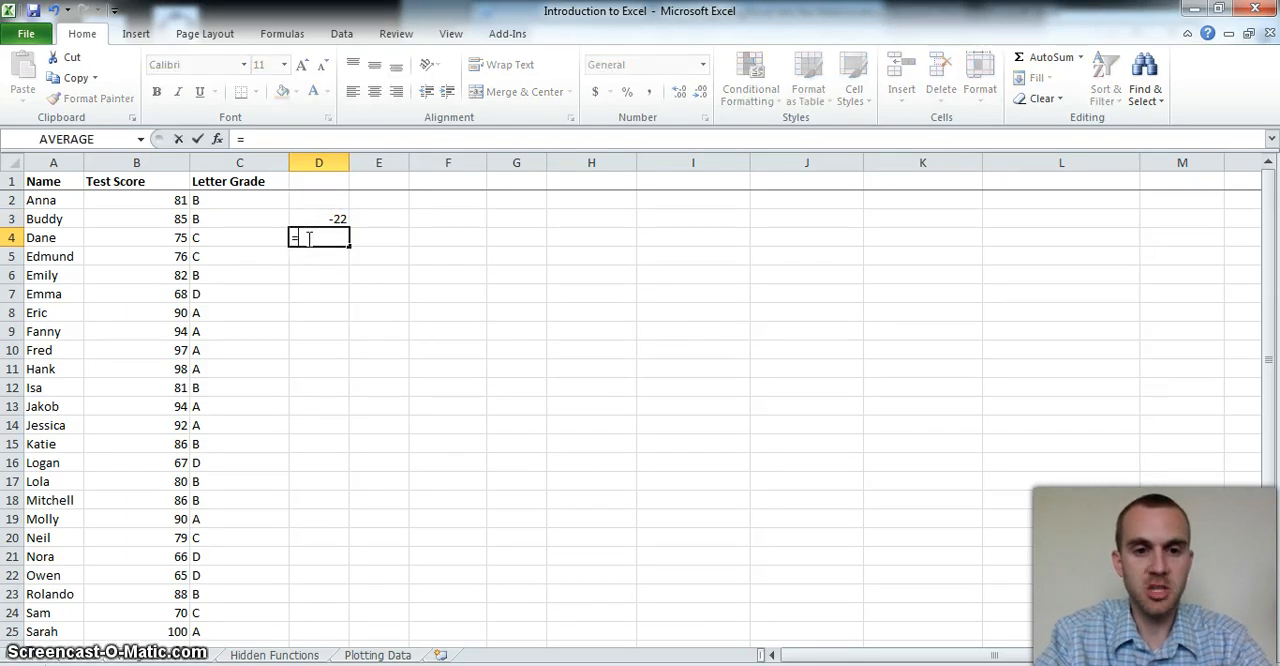
{"action": "left_click", "coordinate": [315, 242]}
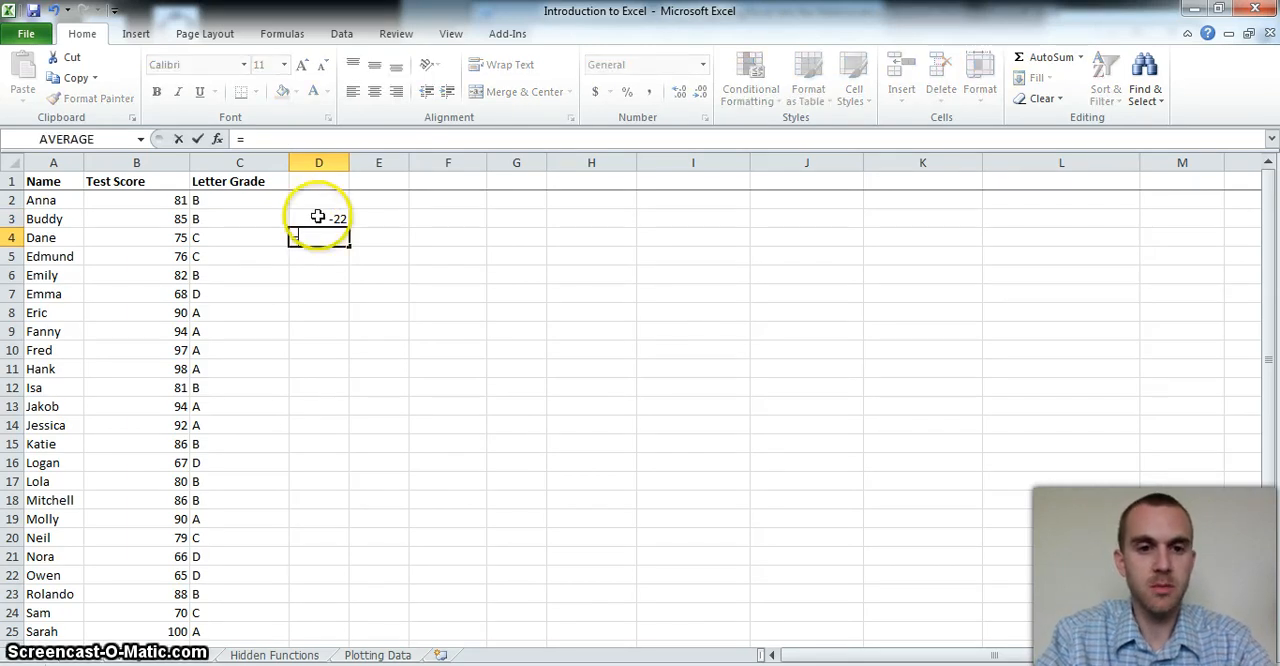
{"action": "left_click", "coordinate": [317, 217]}
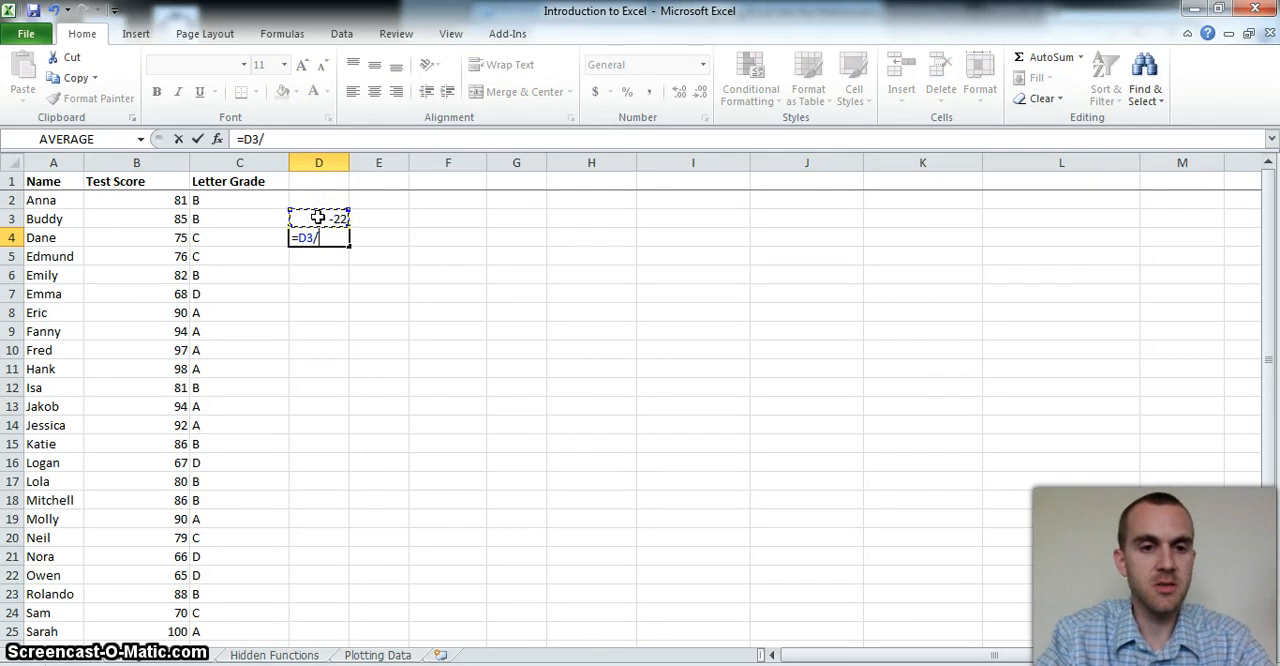
{"action": "type", "text": "/4"}
{"action": "key", "text": "Return"}
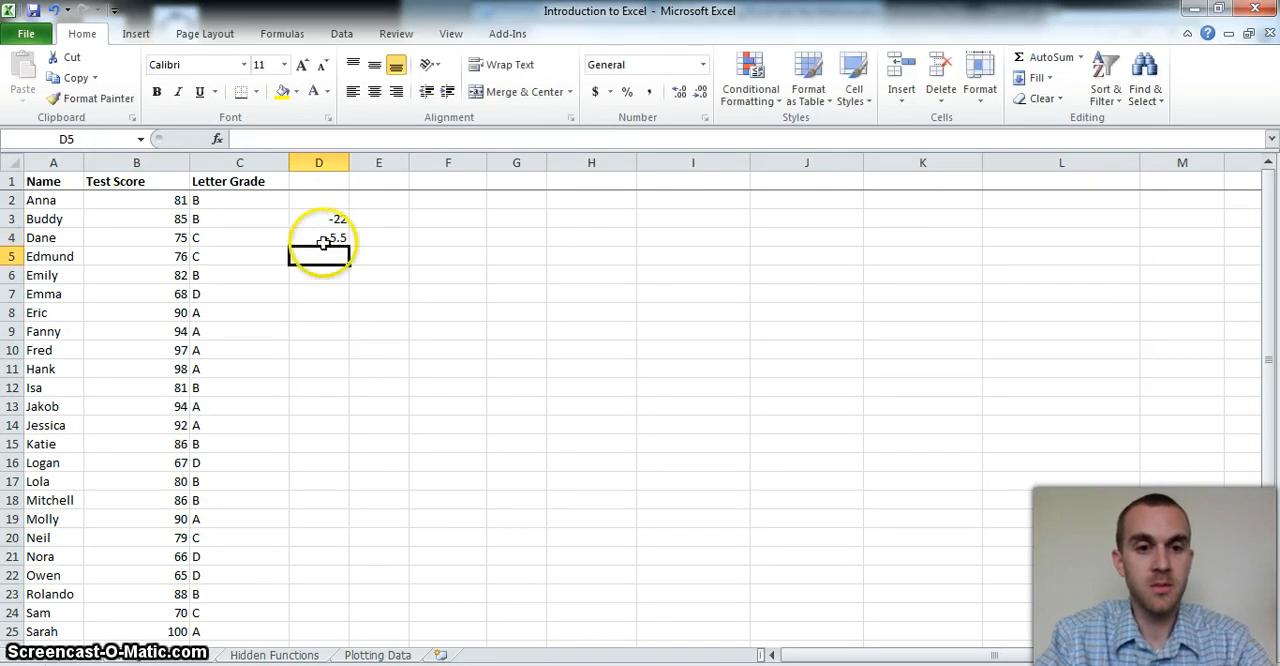
Enter a formula in D5 that squares the value of D4 (=D4^2)
{"action": "type", "text": "="}
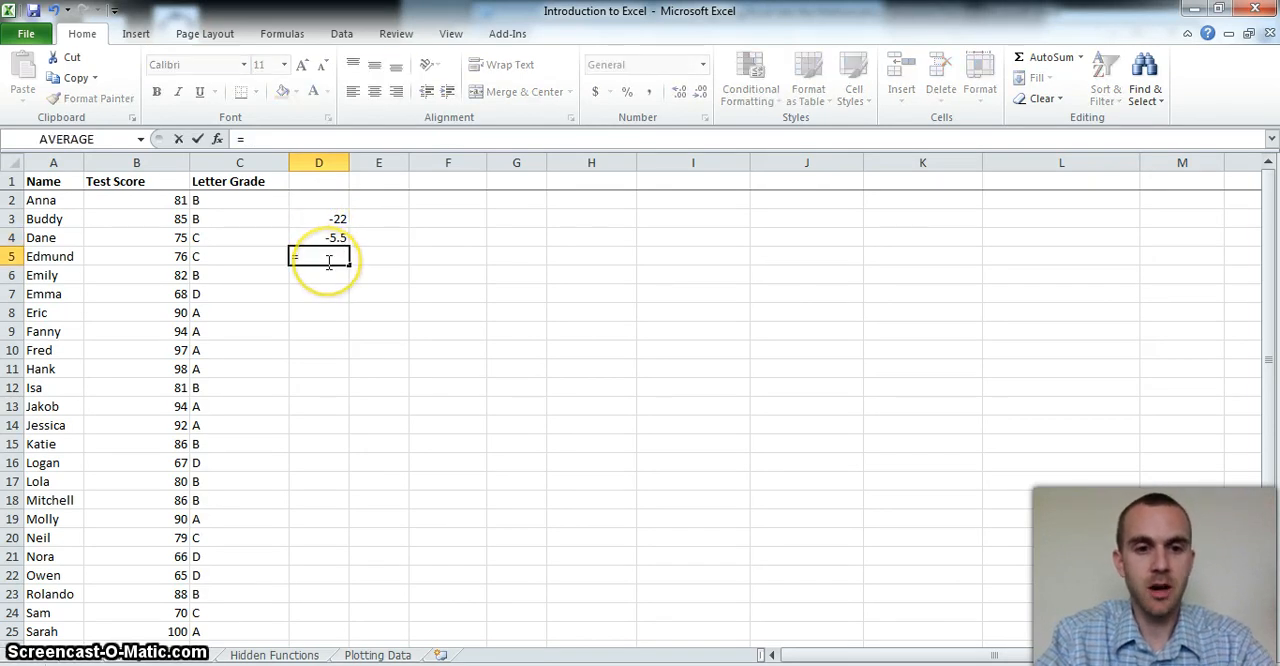
{"action": "left_click", "coordinate": [322, 238]}
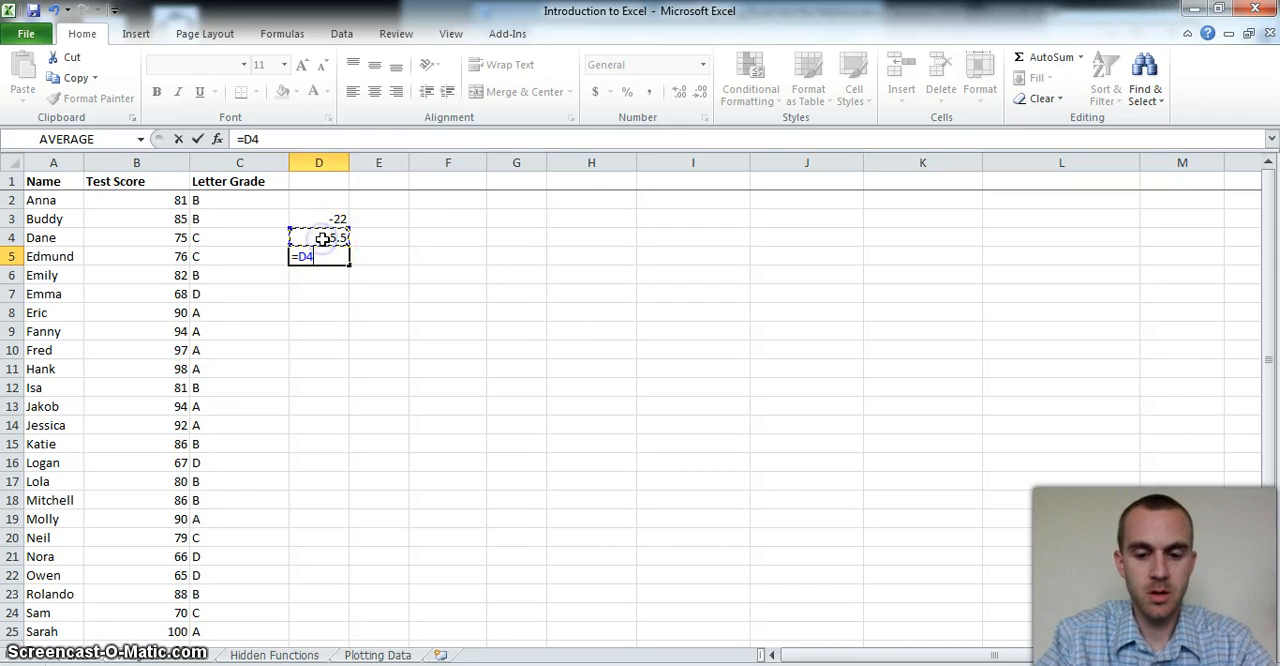
{"action": "type", "text": "^"}
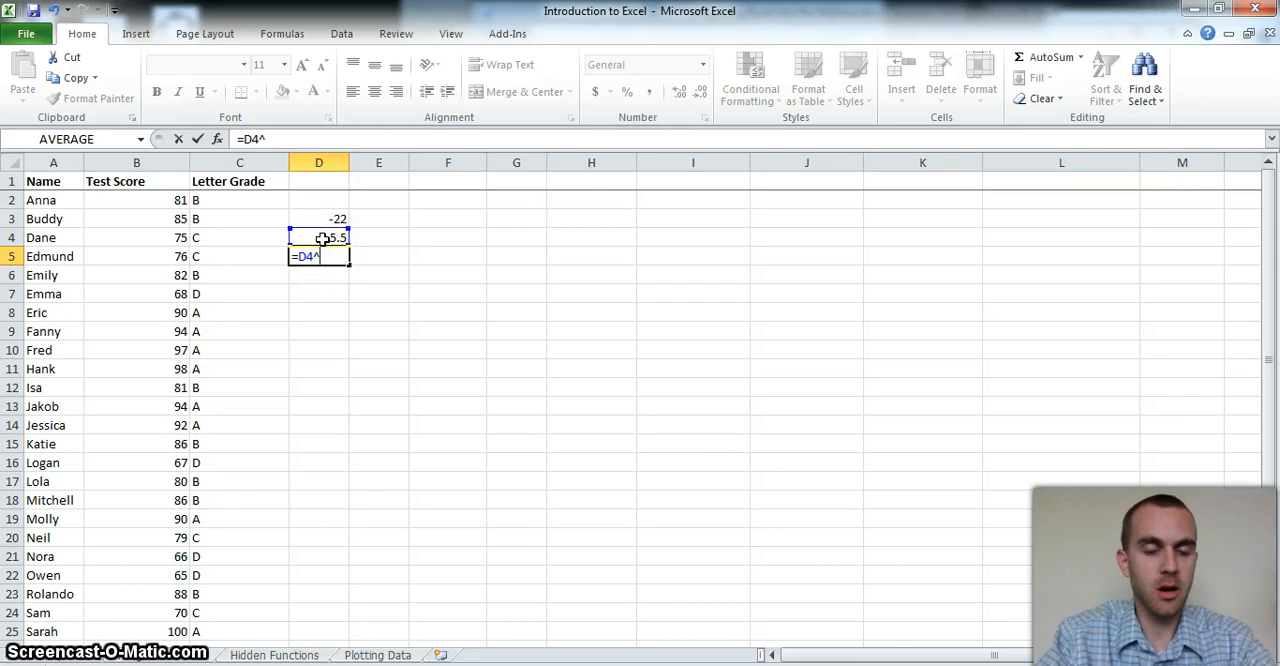
{"action": "type", "text": "2"}
{"action": "key", "text": "Return"}
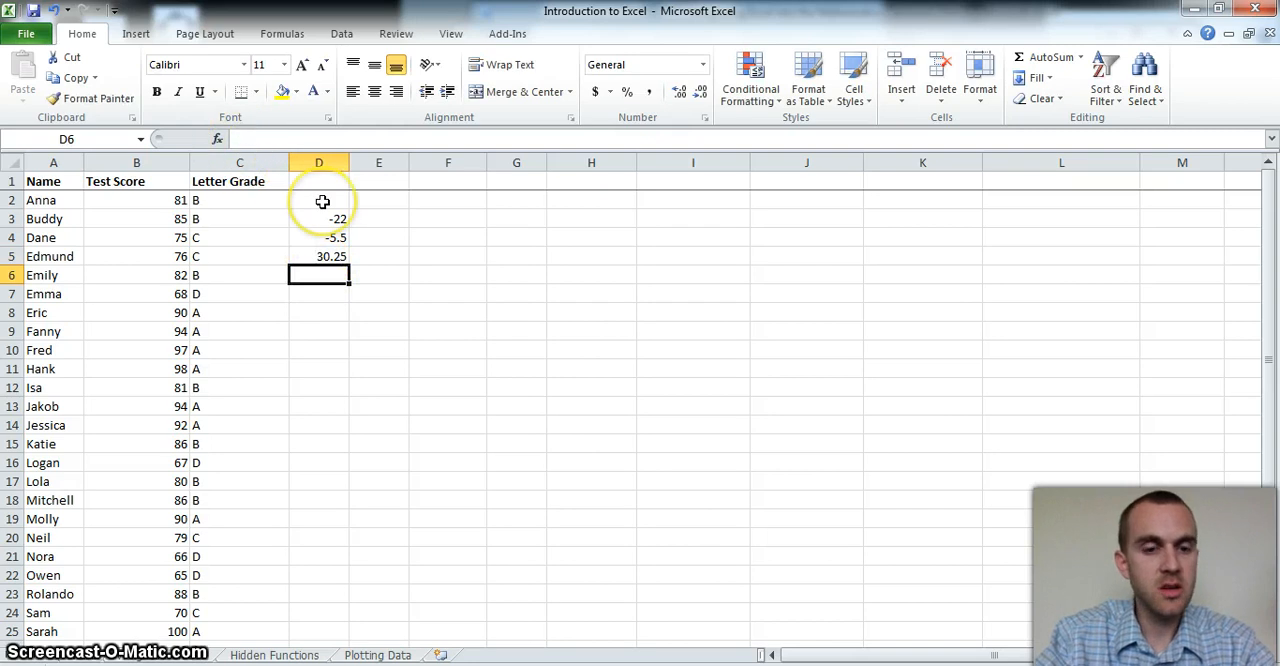
Clear the contents of cells D3 through D5
{"action": "left_click", "coordinate": [322, 201]}
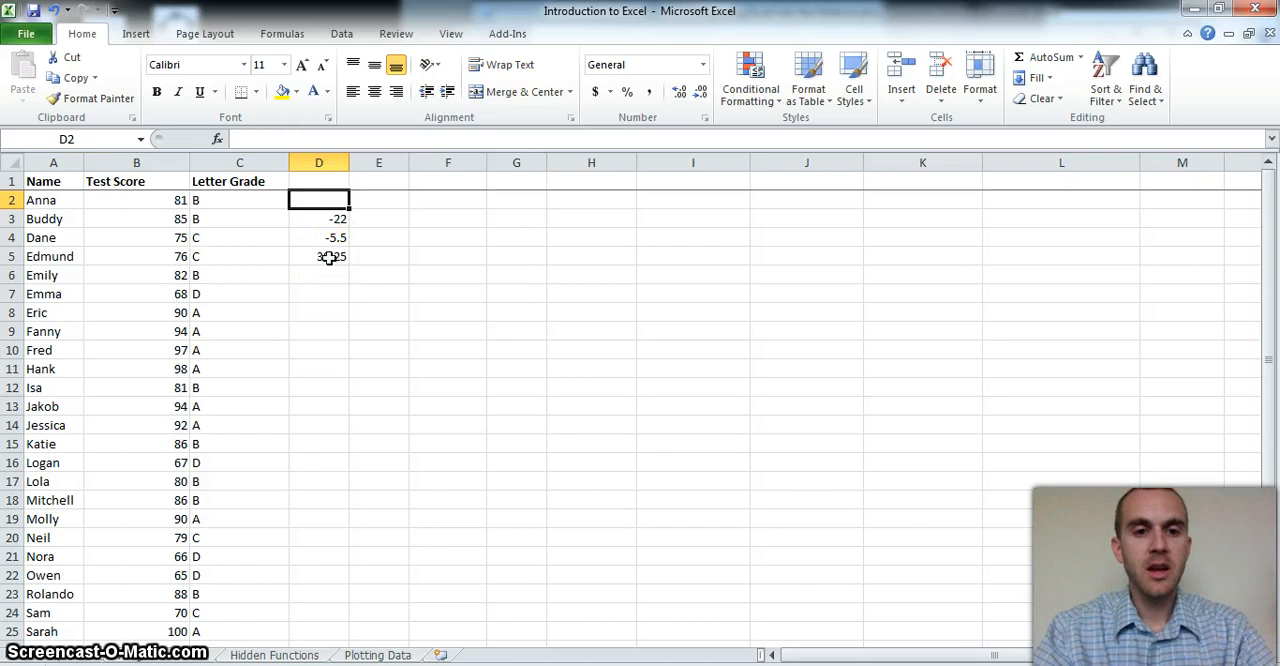
{"action": "left_click_drag", "start_coordinate": [329, 258], "coordinate": [323, 229]}
{"action": "key", "text": "Delete"}
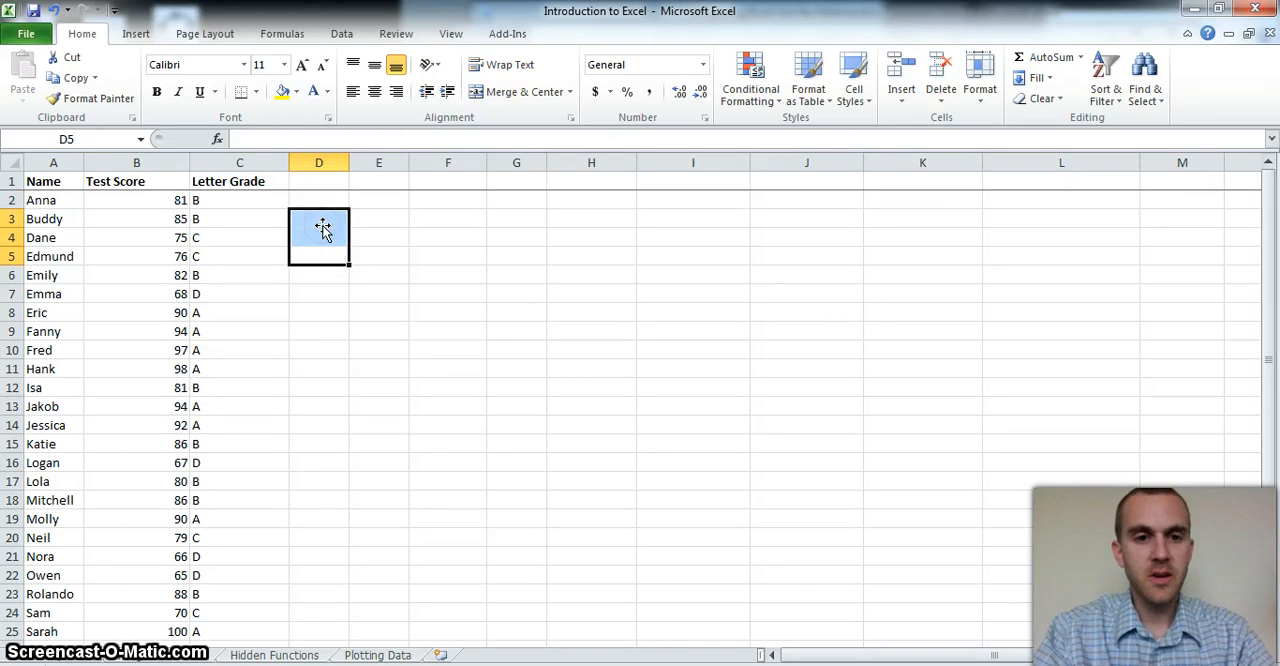
{"action": "right_click", "coordinate": [322, 227]}
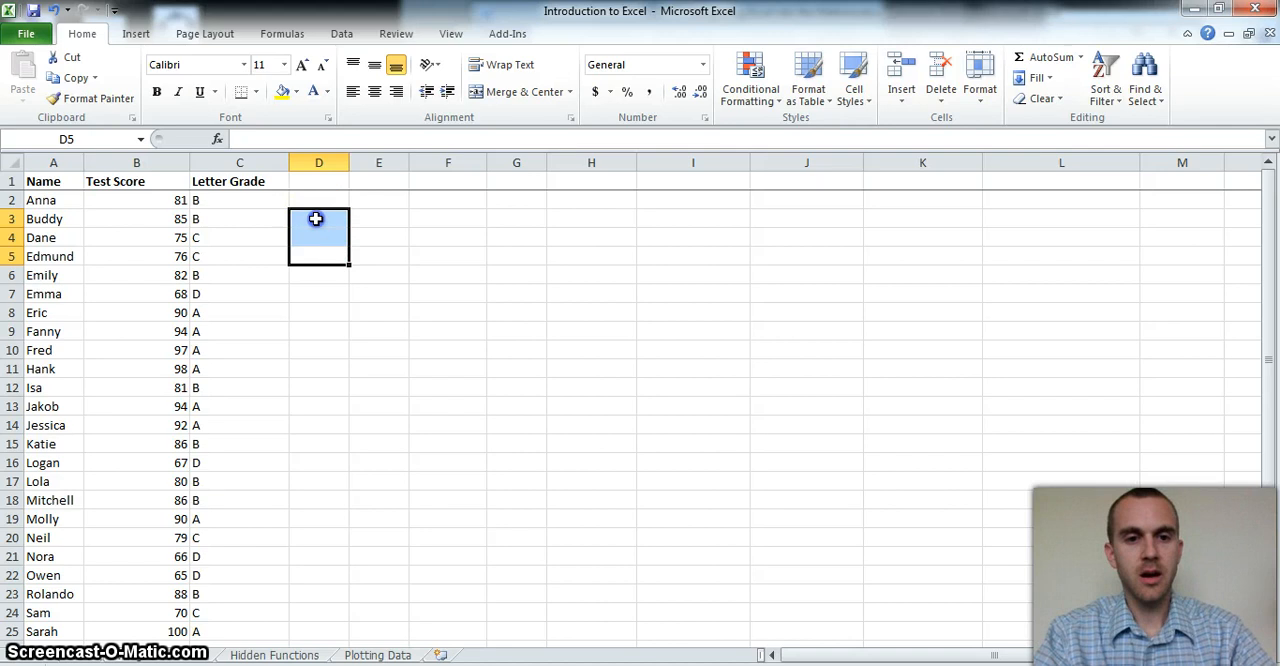
{"action": "left_click", "coordinate": [315, 219]}
{"action": "type", "text": "="}
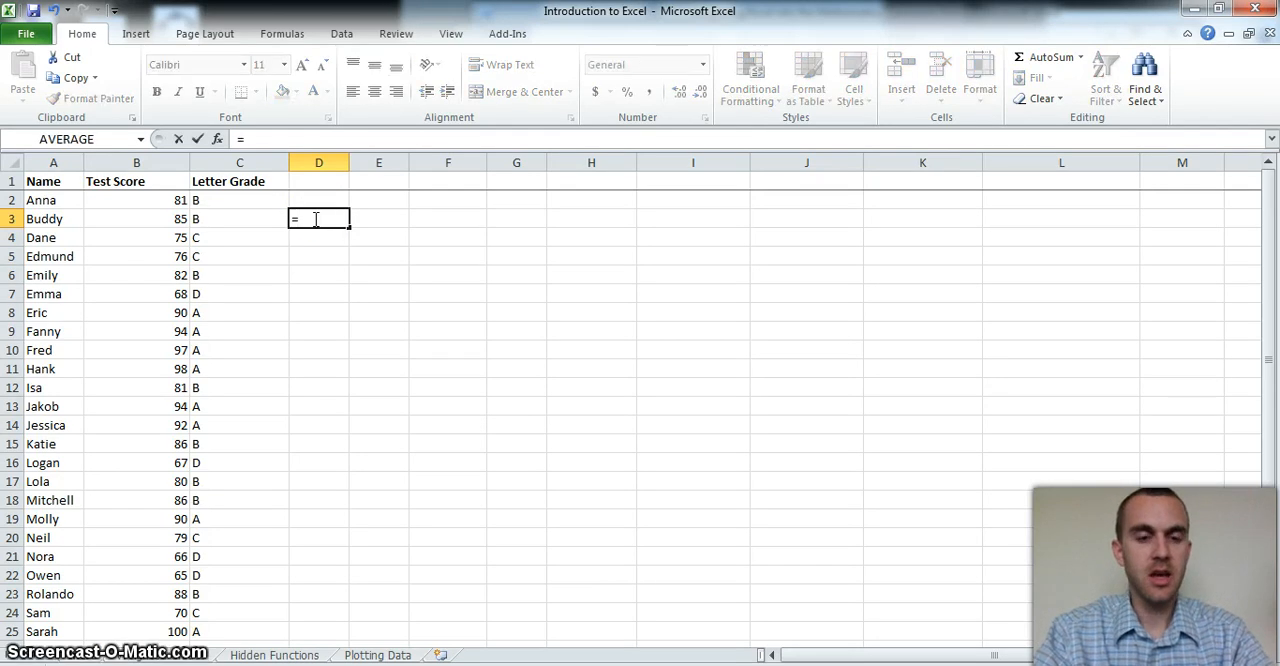
{"action": "left_click", "coordinate": [158, 204]}
{"action": "type", "text": "+"}
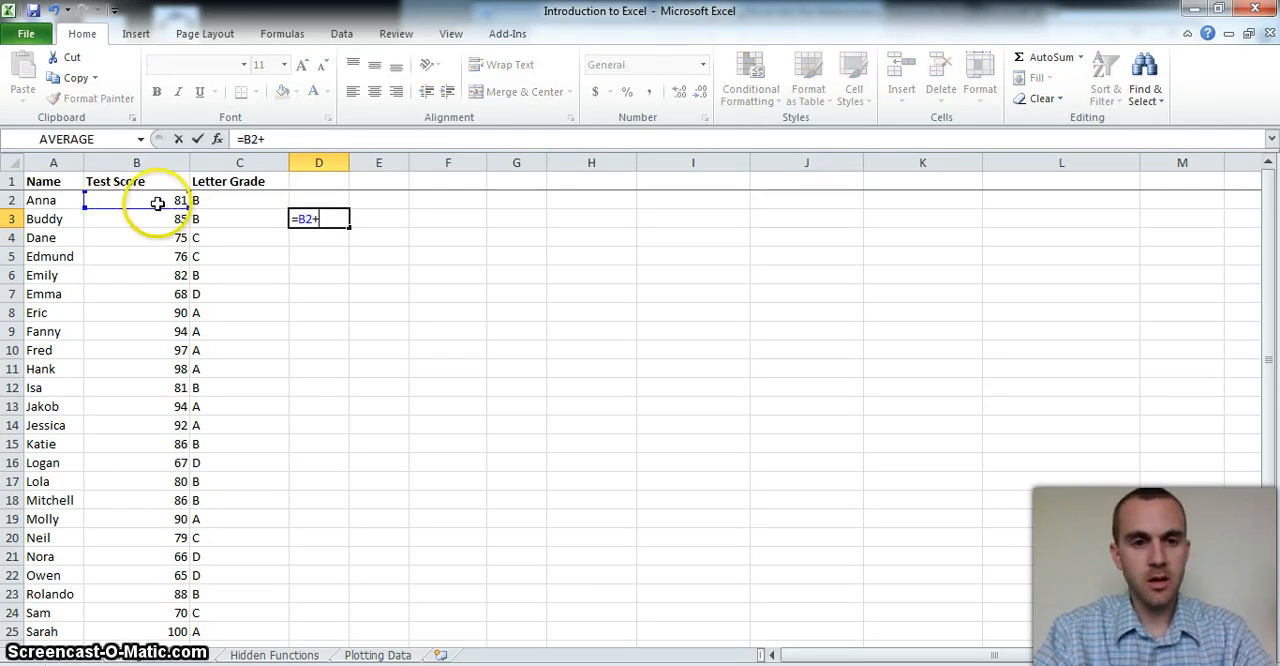
{"action": "left_click", "coordinate": [156, 218]}
{"action": "type", "text": "+"}
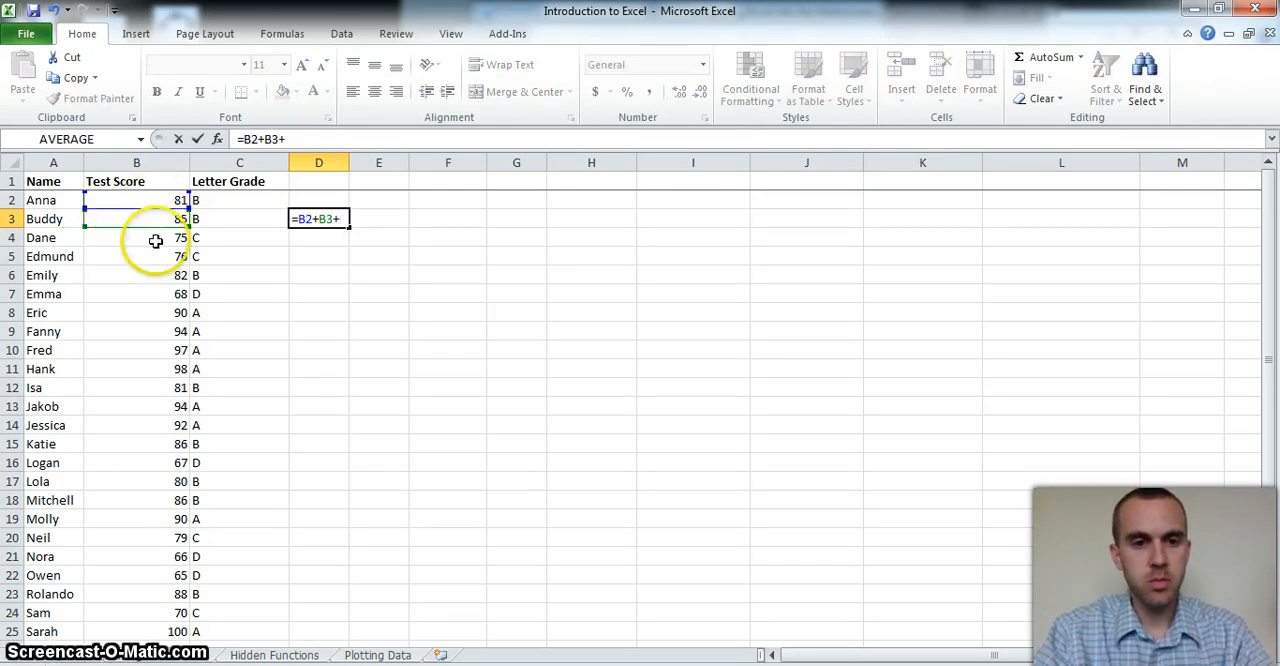
{"action": "left_click", "coordinate": [156, 241]}
{"action": "type", "text": "+"}
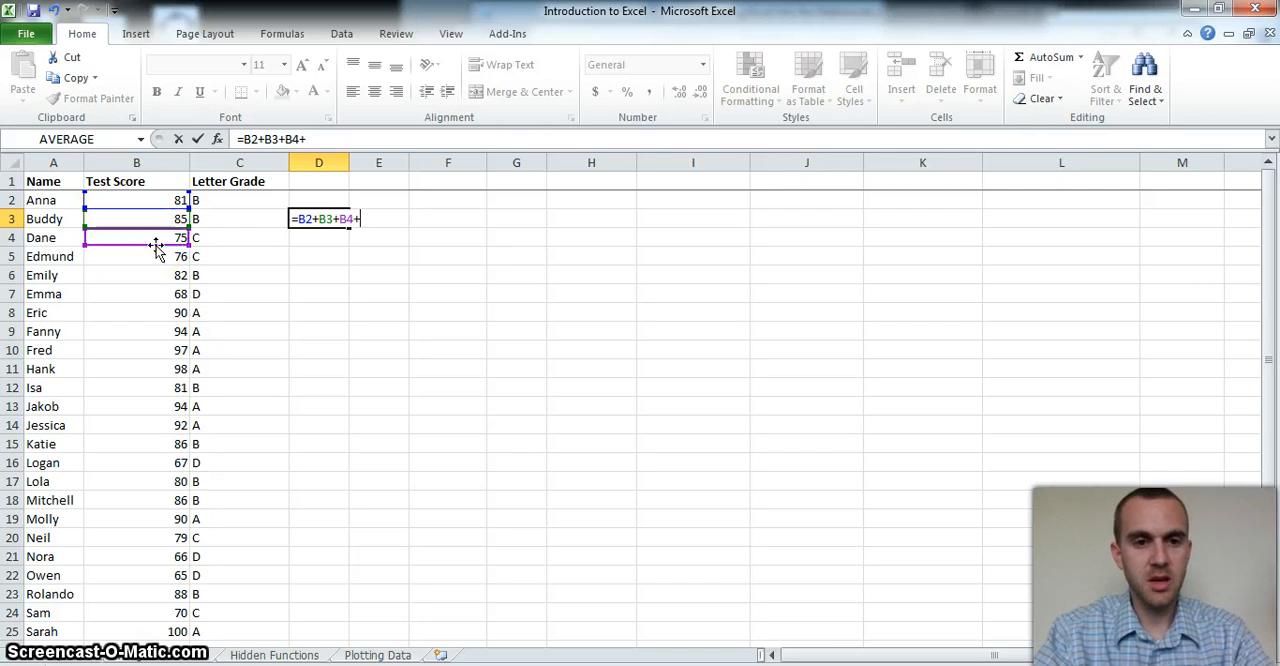
{"action": "left_click", "coordinate": [156, 256]}
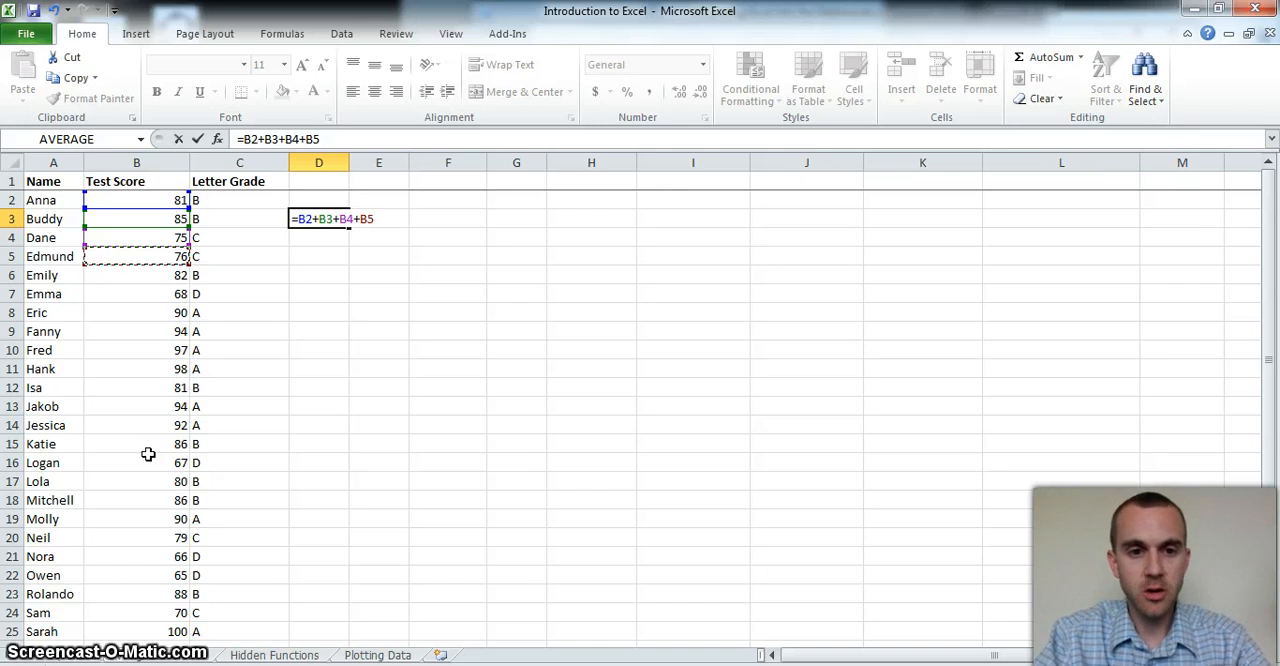
{"action": "left_click", "coordinate": [322, 261]}
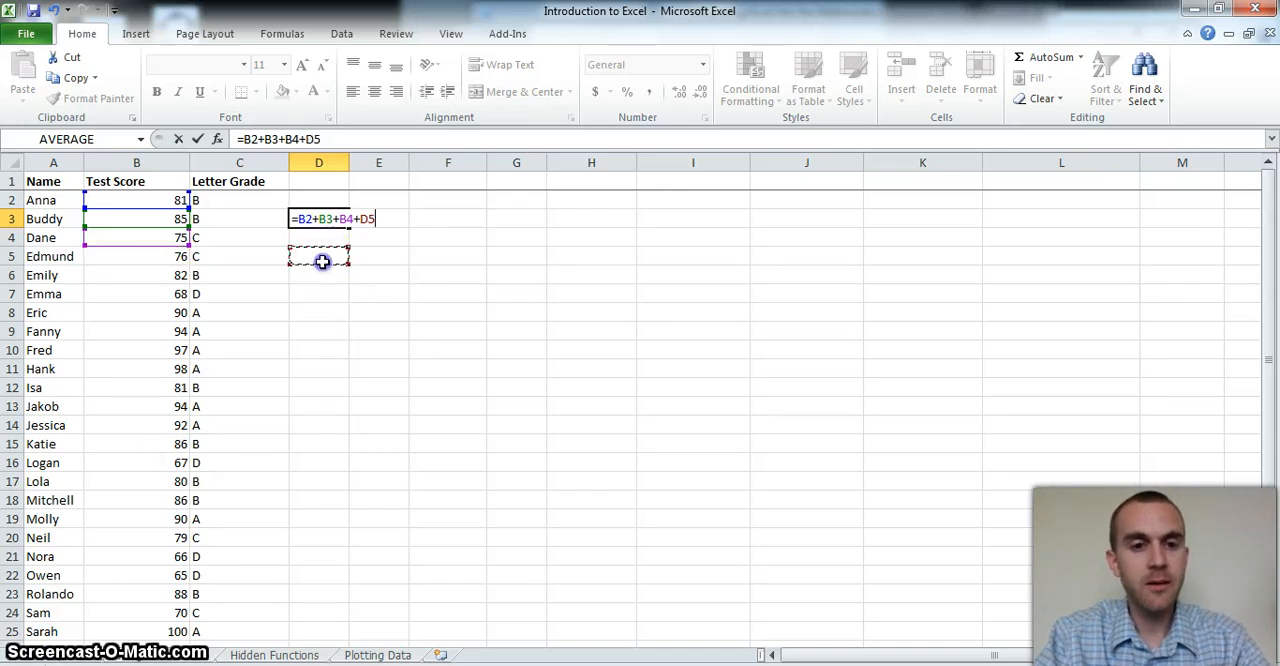
{"action": "key", "text": "Escape"}
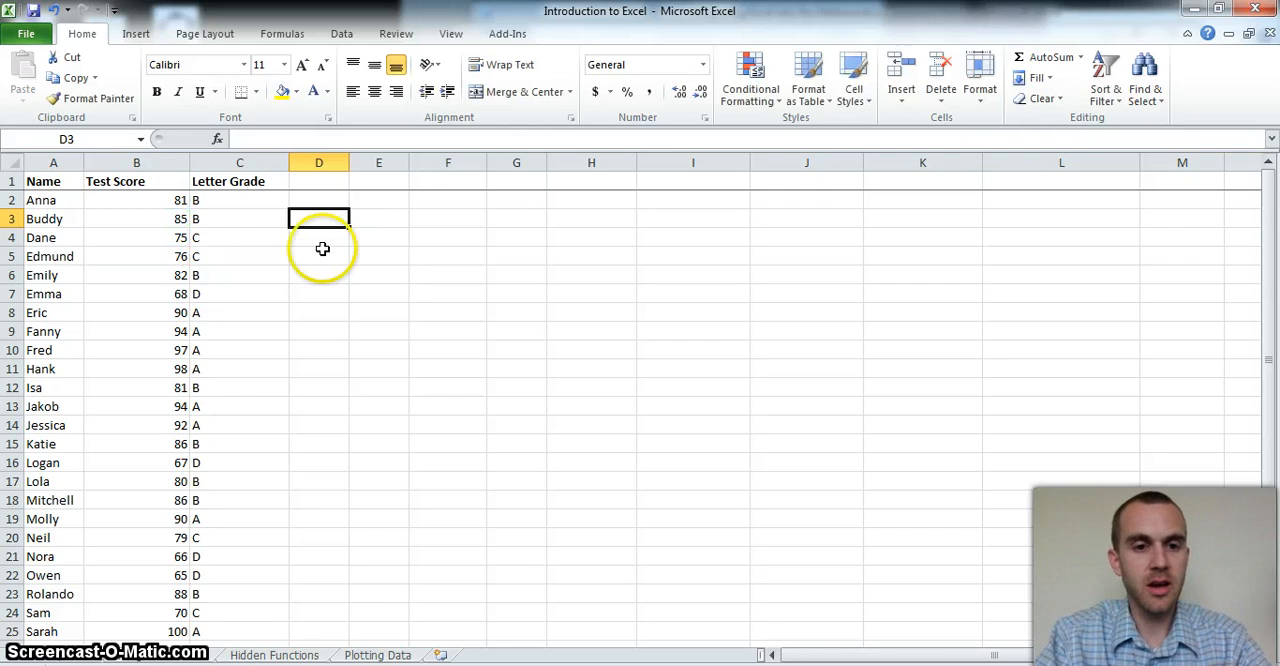
Use AutoSum in D3 to total the test scores in B2:B30
{"action": "left_click", "coordinate": [282, 34]}
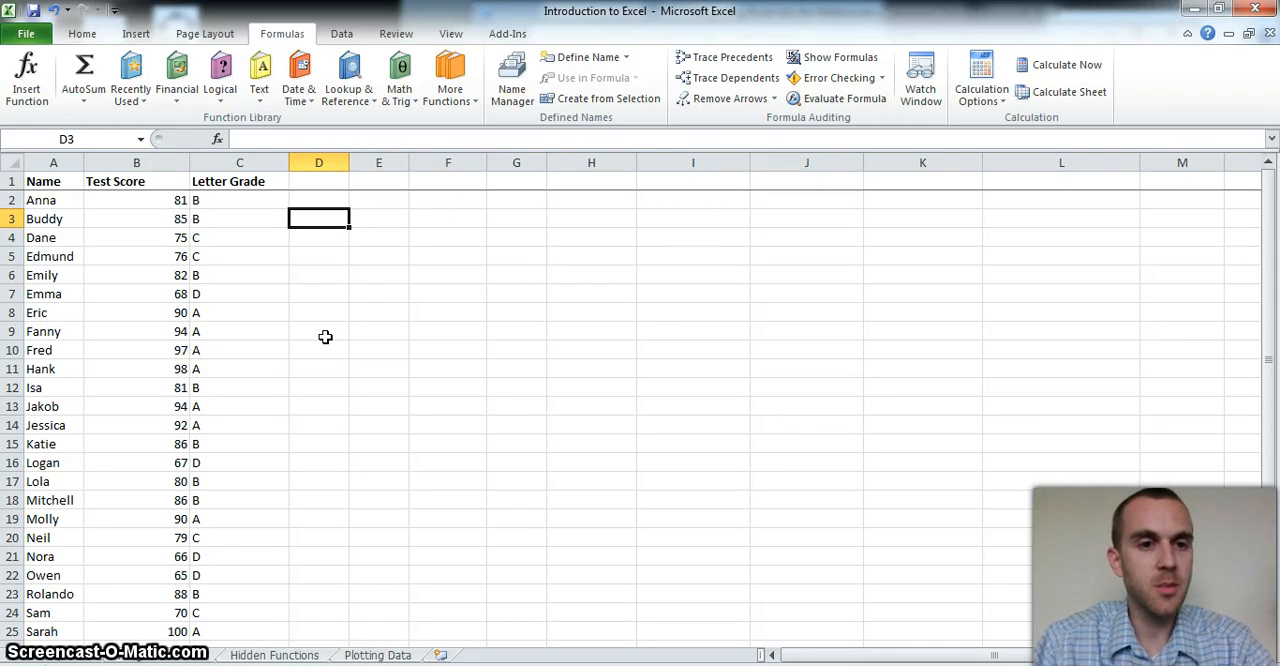
{"action": "left_click", "coordinate": [337, 212]}
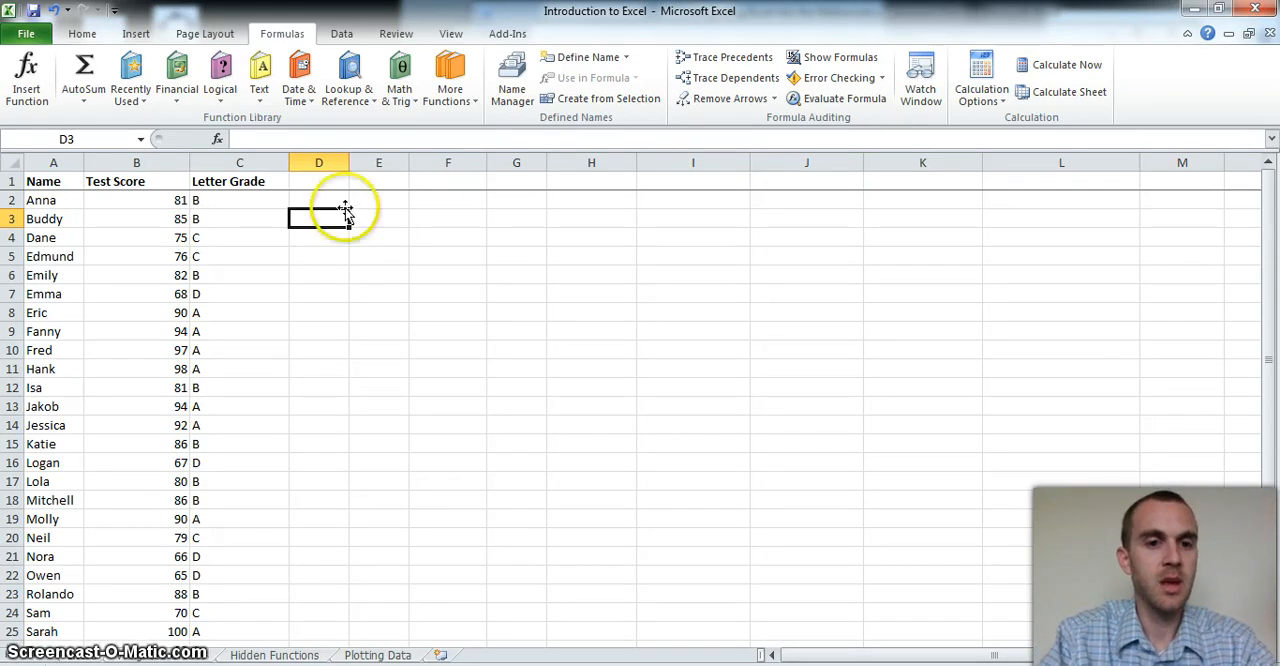
{"action": "left_click", "coordinate": [83, 68]}
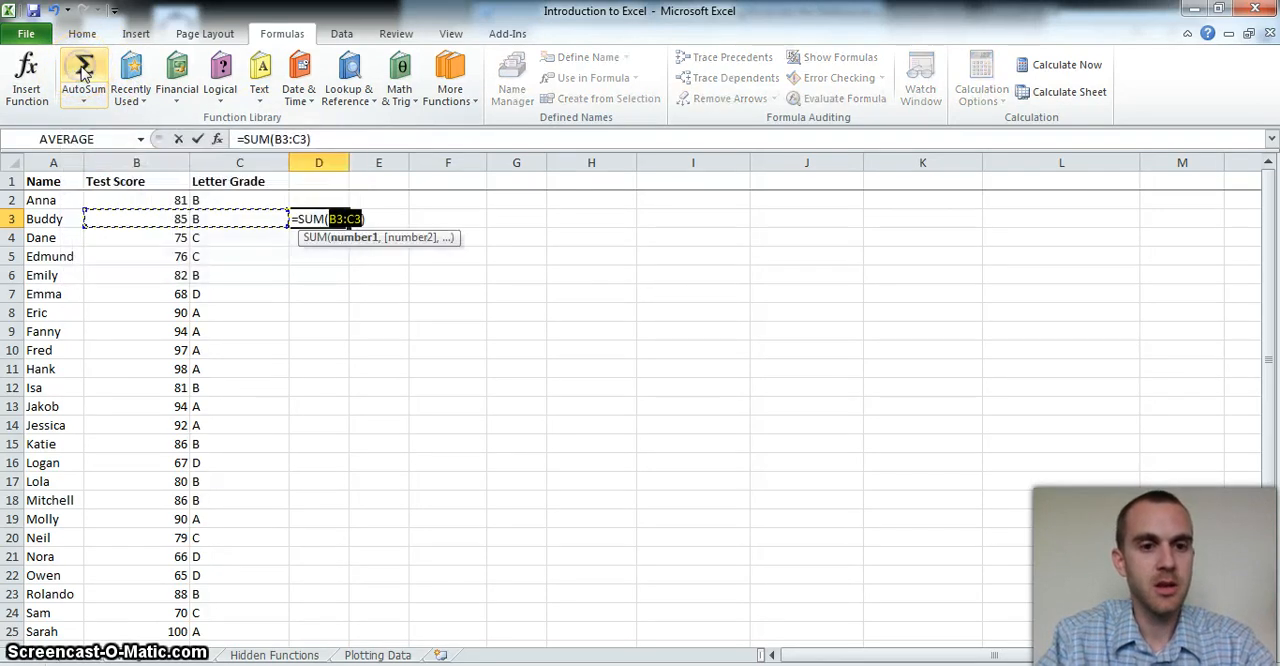
{"action": "left_click", "coordinate": [116, 194]}
{"action": "left_click_drag", "start_coordinate": [131, 199], "coordinate": [161, 619]}
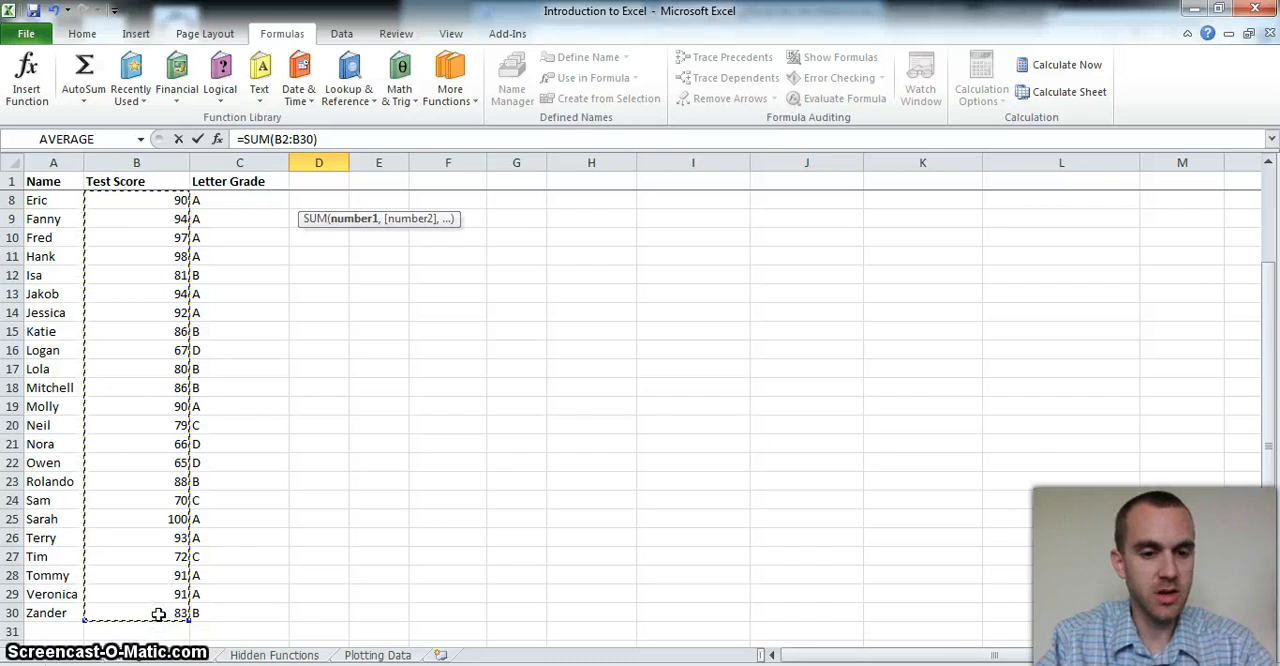
{"action": "key", "text": "Return"}
{"action": "left_click", "coordinate": [1268, 162]}
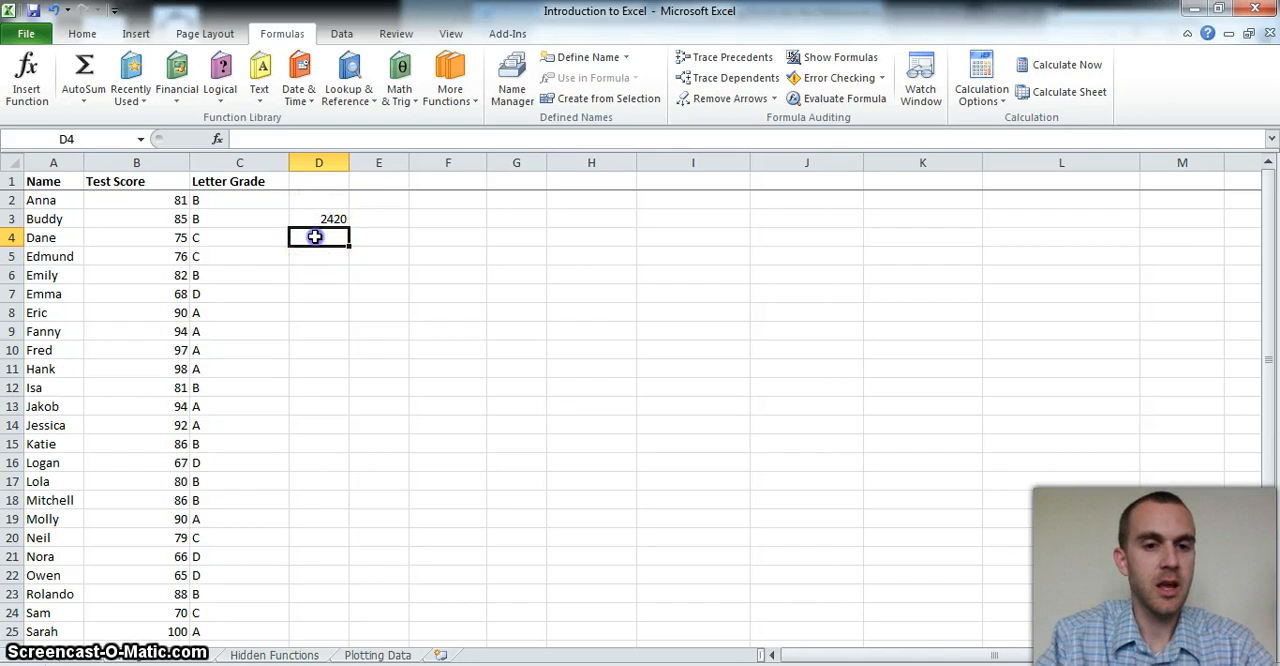
Enter a formula in D4 dividing D3 by 29 to get the average score
{"action": "type", "text": "="}
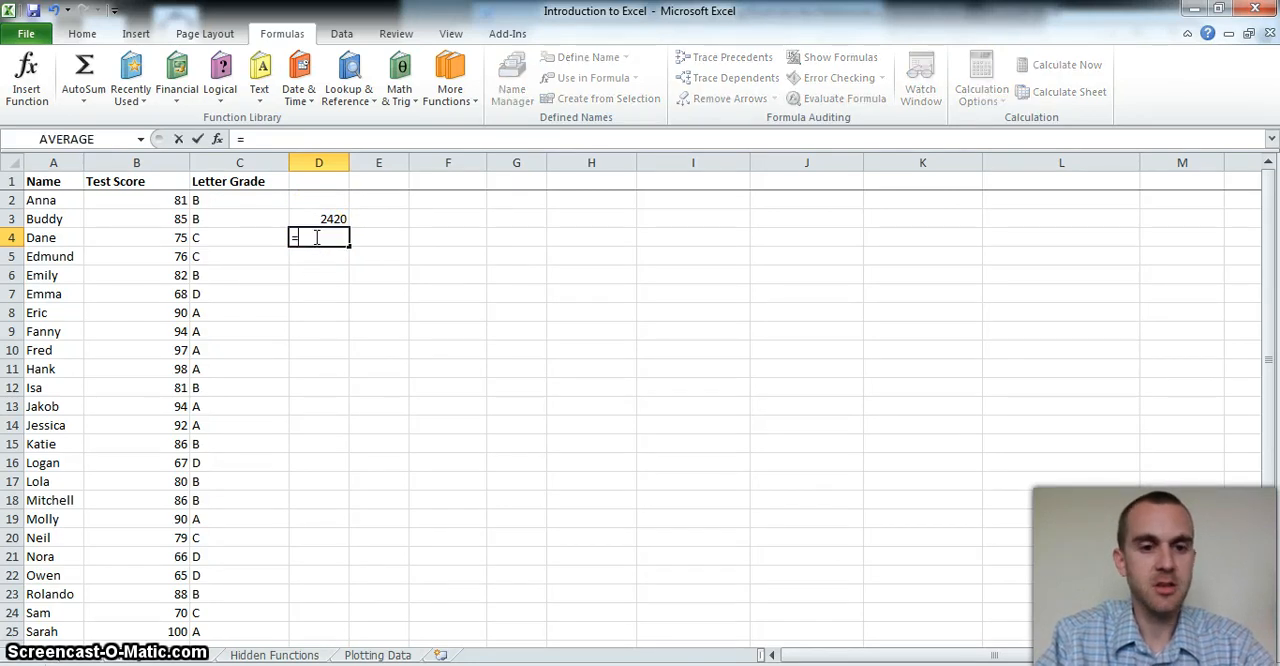
{"action": "left_click", "coordinate": [314, 219]}
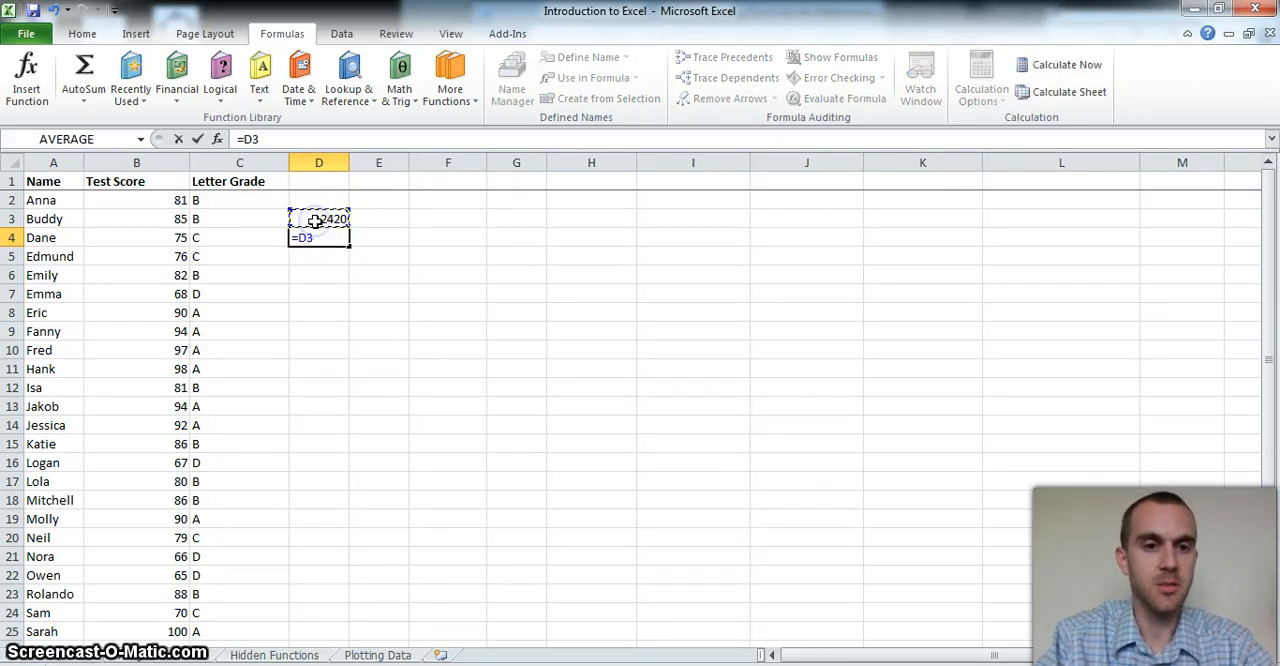
{"action": "type", "text": "/29"}
{"action": "key", "text": "Return"}
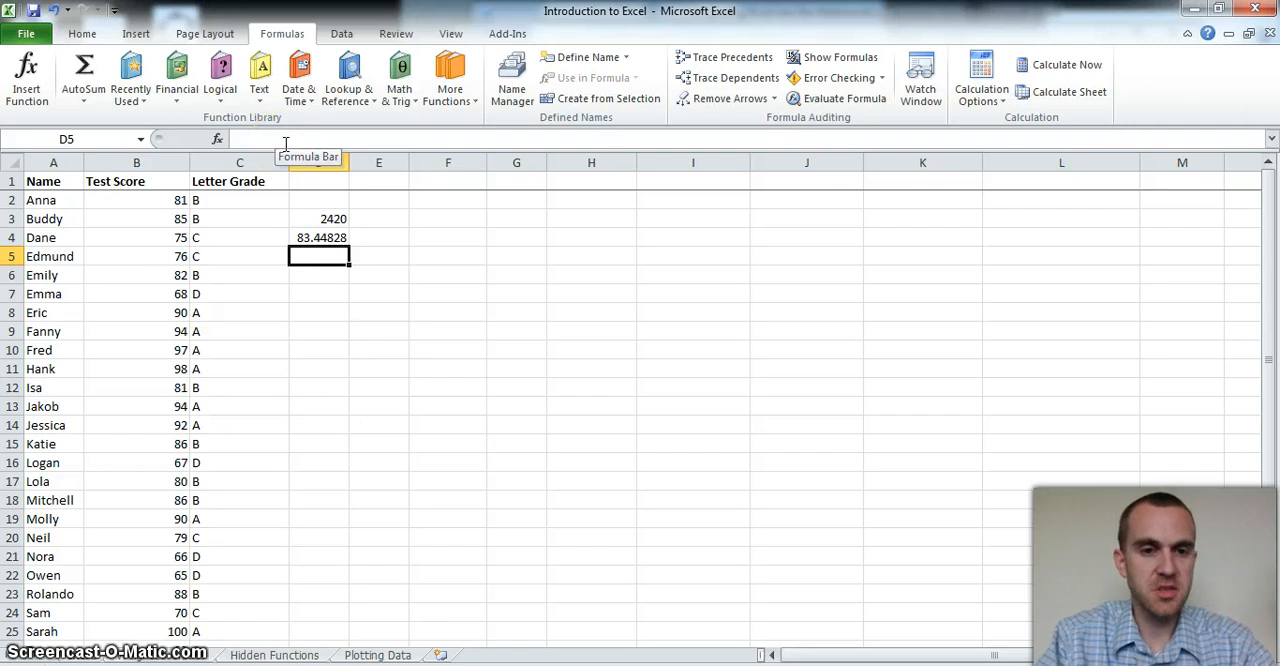
Insert the SUM function in E3 from the Math & Trig library, totaling the test scores in B2:B30
{"action": "left_click", "coordinate": [366, 219]}
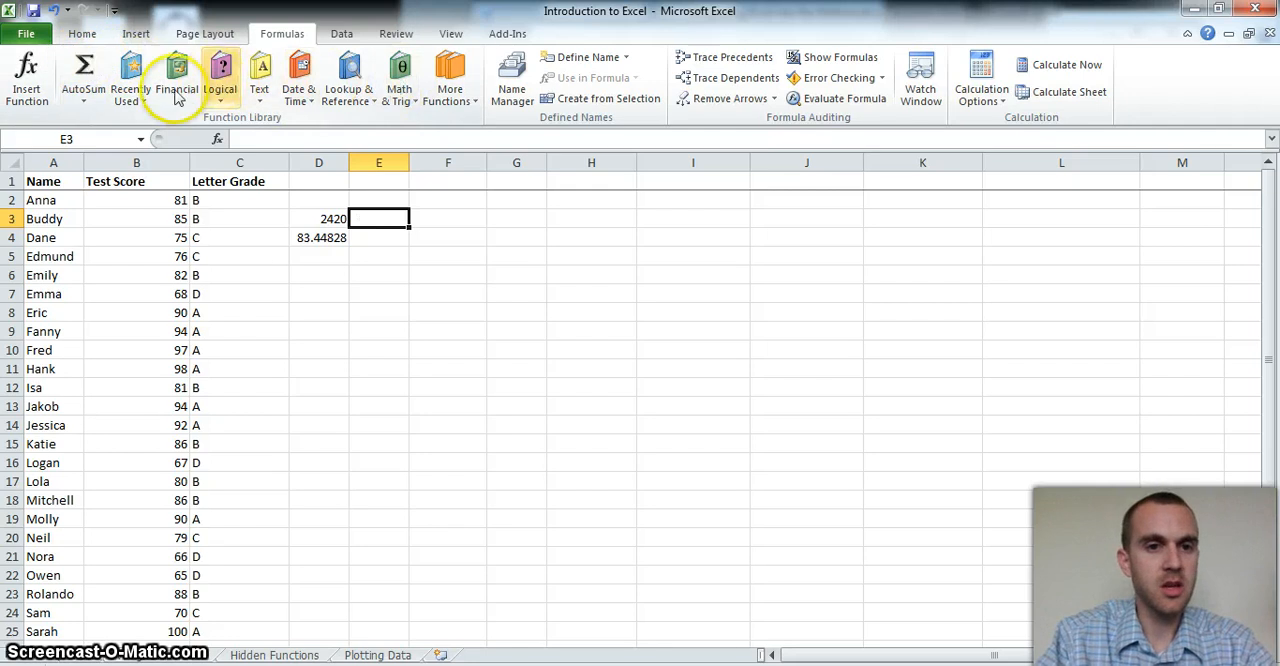
{"action": "left_click", "coordinate": [399, 80]}
{"action": "left_click_drag", "start_coordinate": [522, 163], "coordinate": [537, 410]}
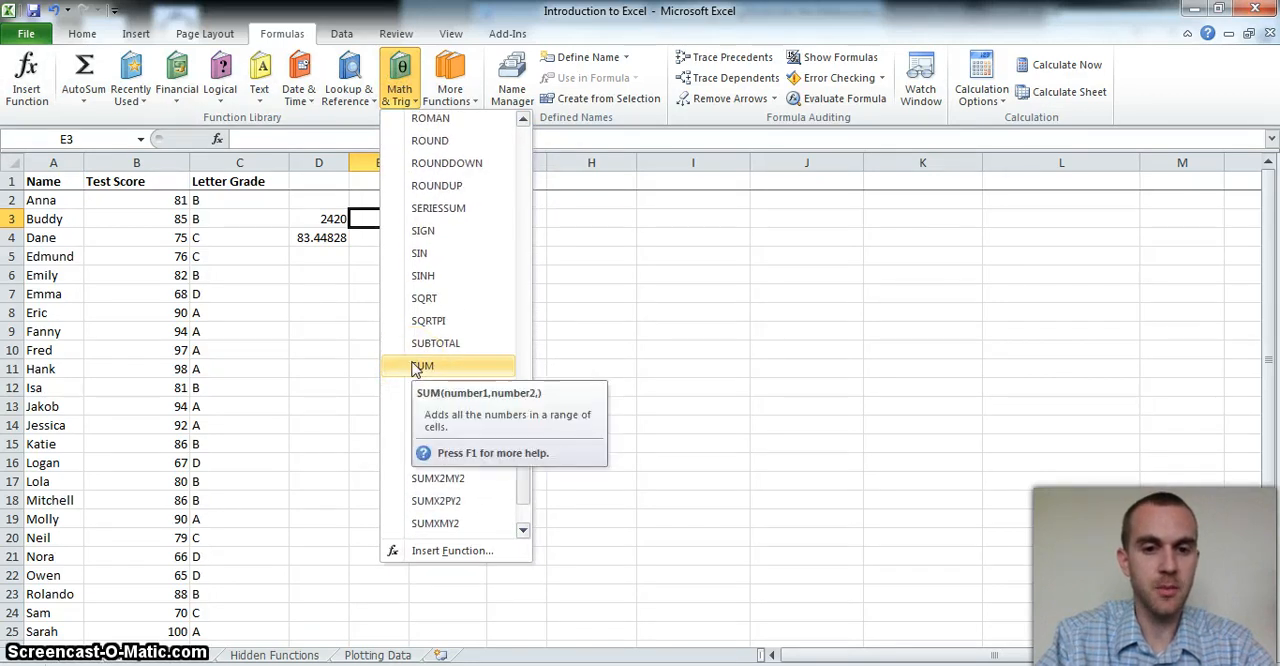
{"action": "left_click", "coordinate": [420, 370]}
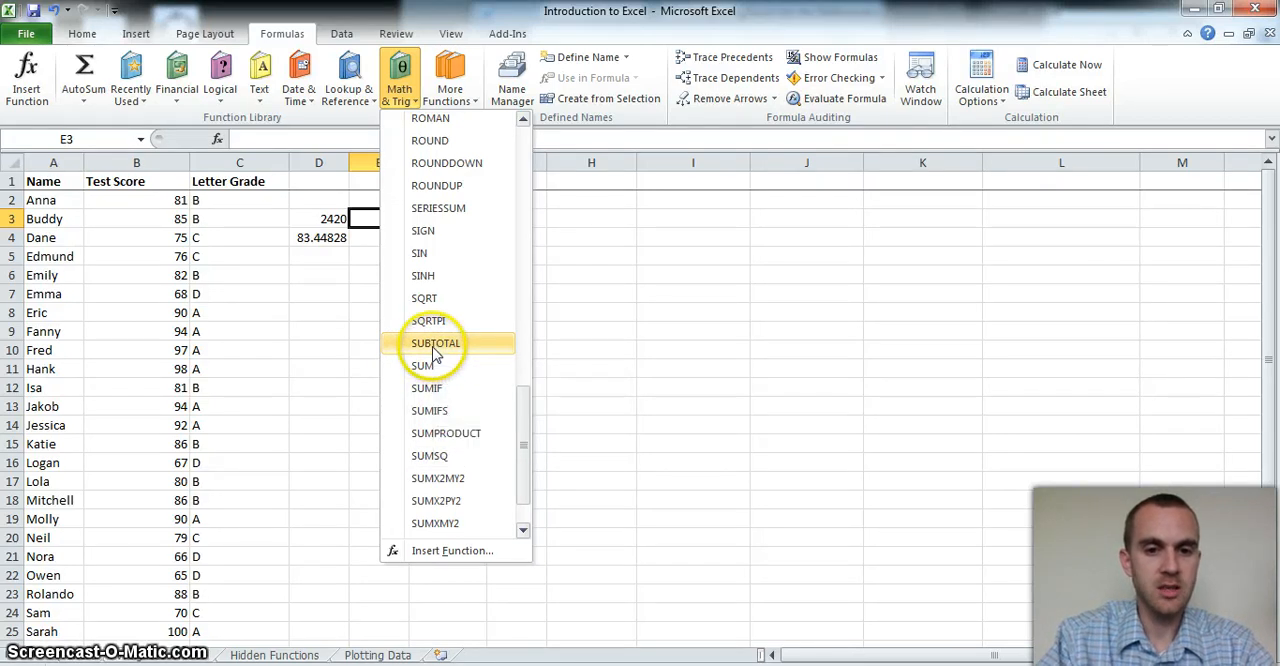
{"action": "left_click", "coordinate": [425, 366]}
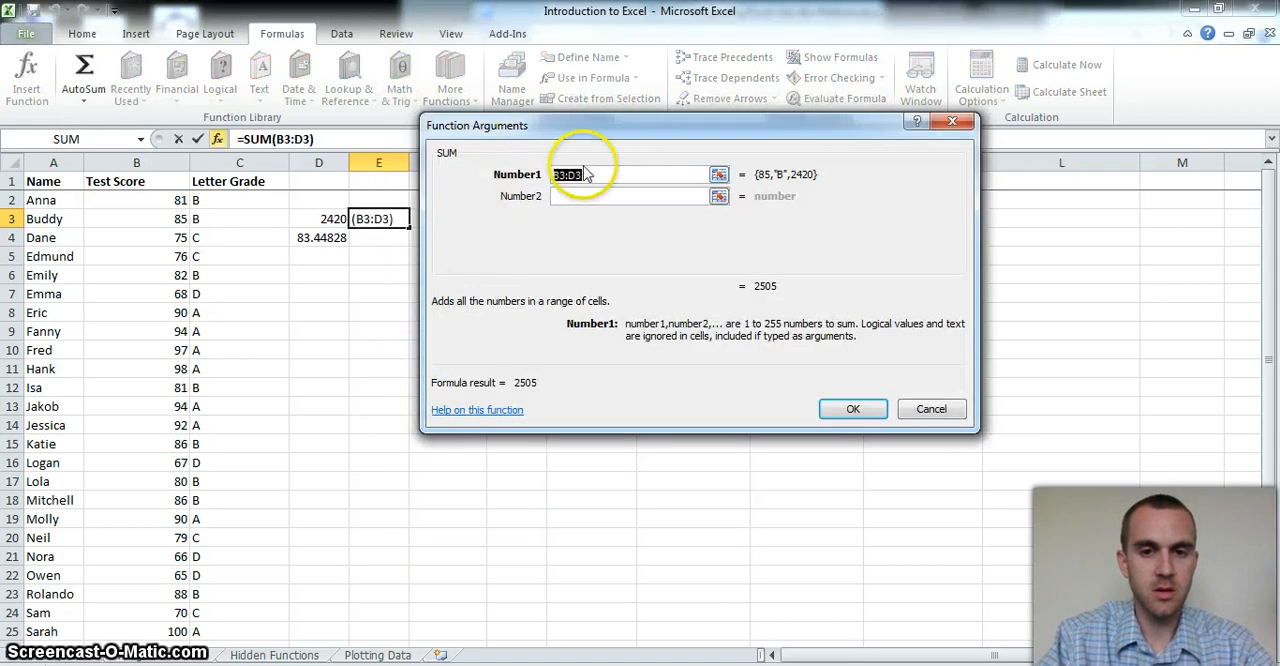
{"action": "key", "text": "BackSpace"}
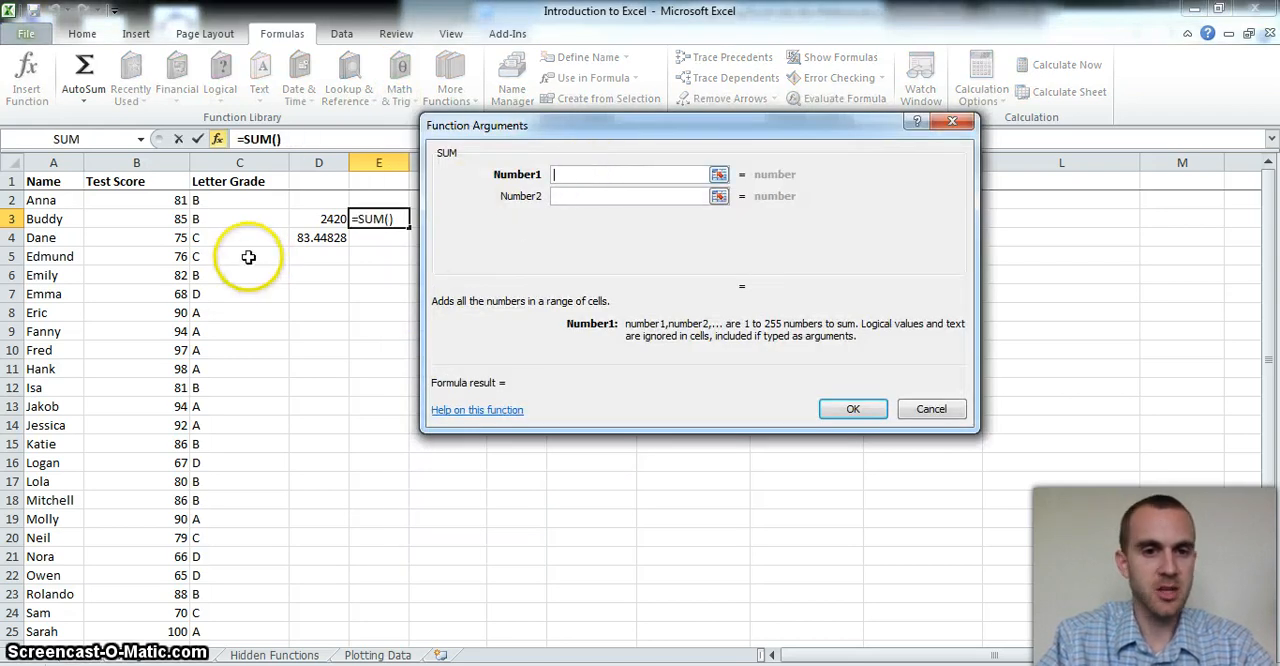
{"action": "left_click_drag", "start_coordinate": [179, 201], "coordinate": [172, 610]}
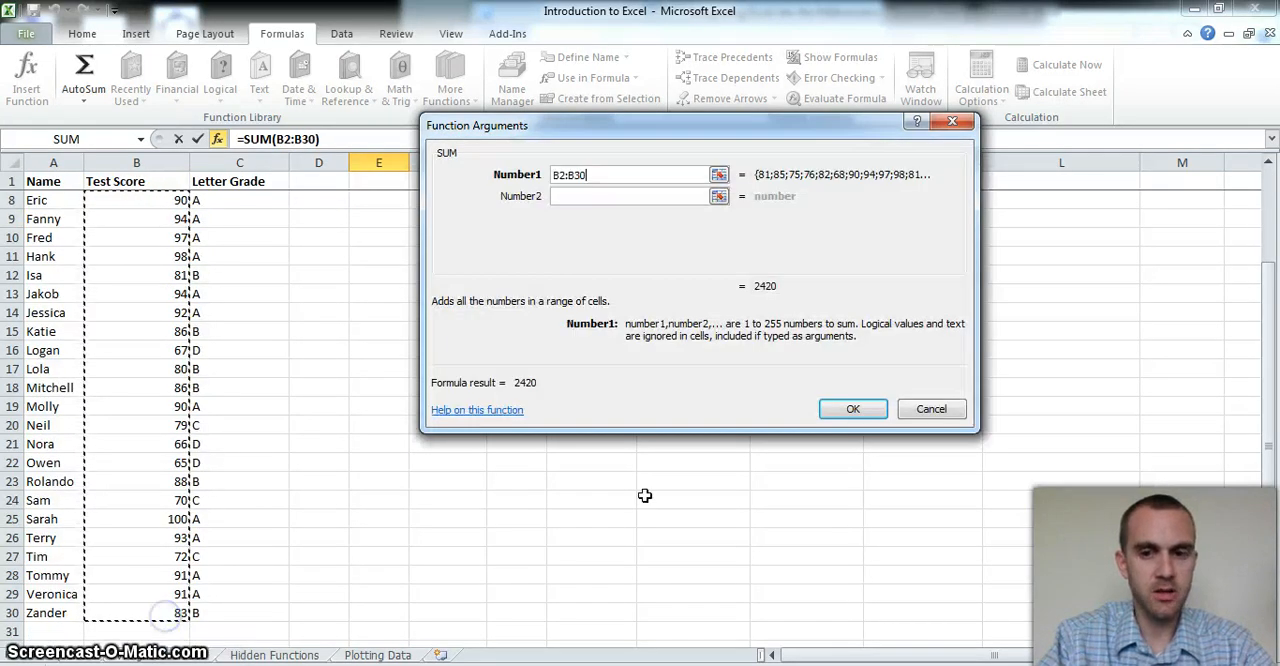
{"action": "left_click", "coordinate": [846, 409]}
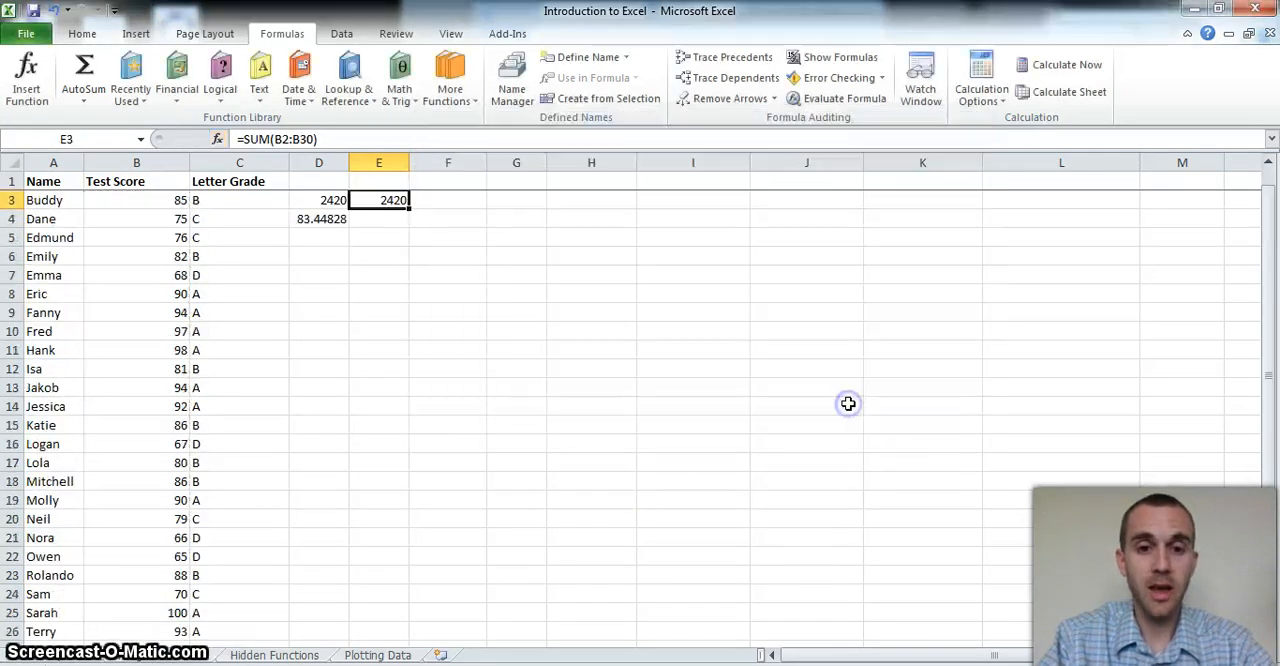
Enter a formula in E4 dividing E3 by 29 to get the average score
{"action": "left_click", "coordinate": [394, 218]}
{"action": "key", "text": "alt"}
{"action": "key", "text": "alt"}
{"action": "type", "text": "="}
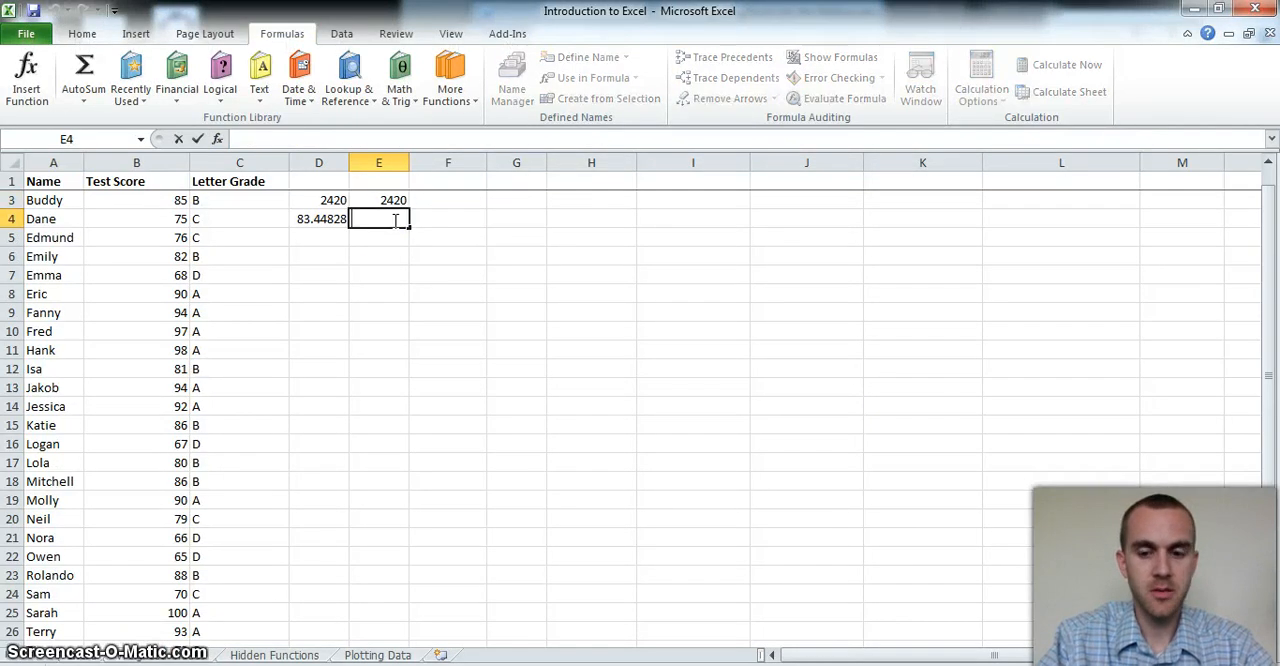
{"action": "left_click", "coordinate": [393, 200]}
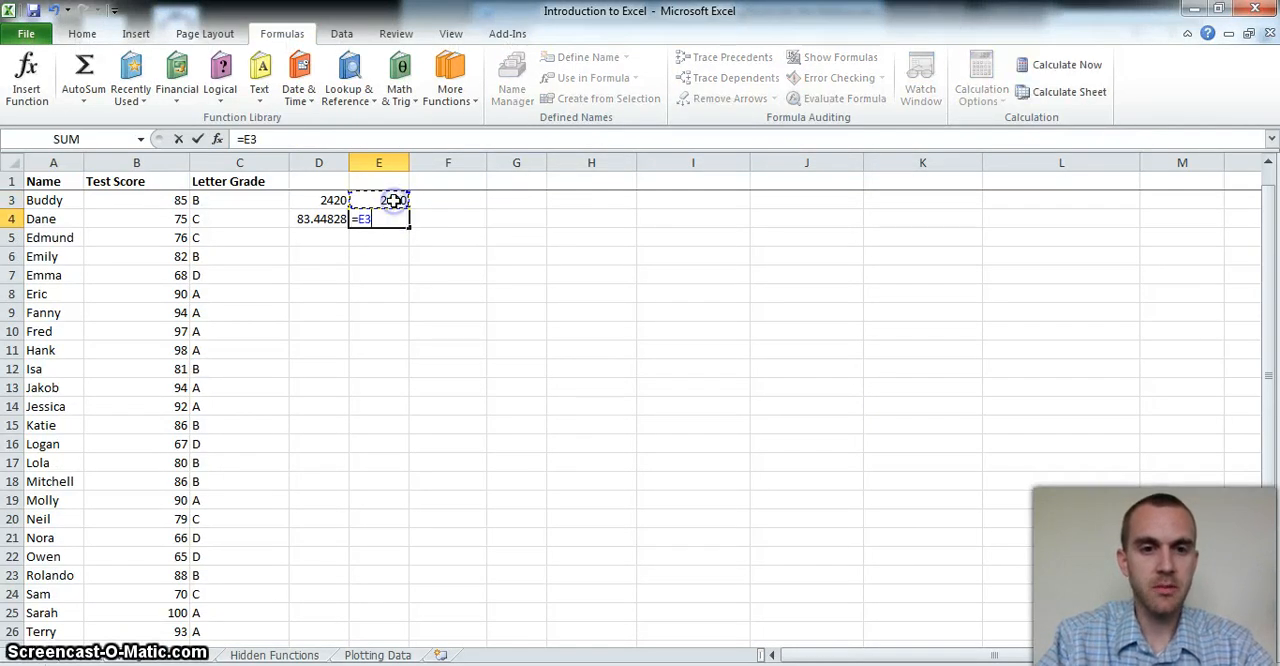
{"action": "type", "text": "/29"}
{"action": "key", "text": "Return"}
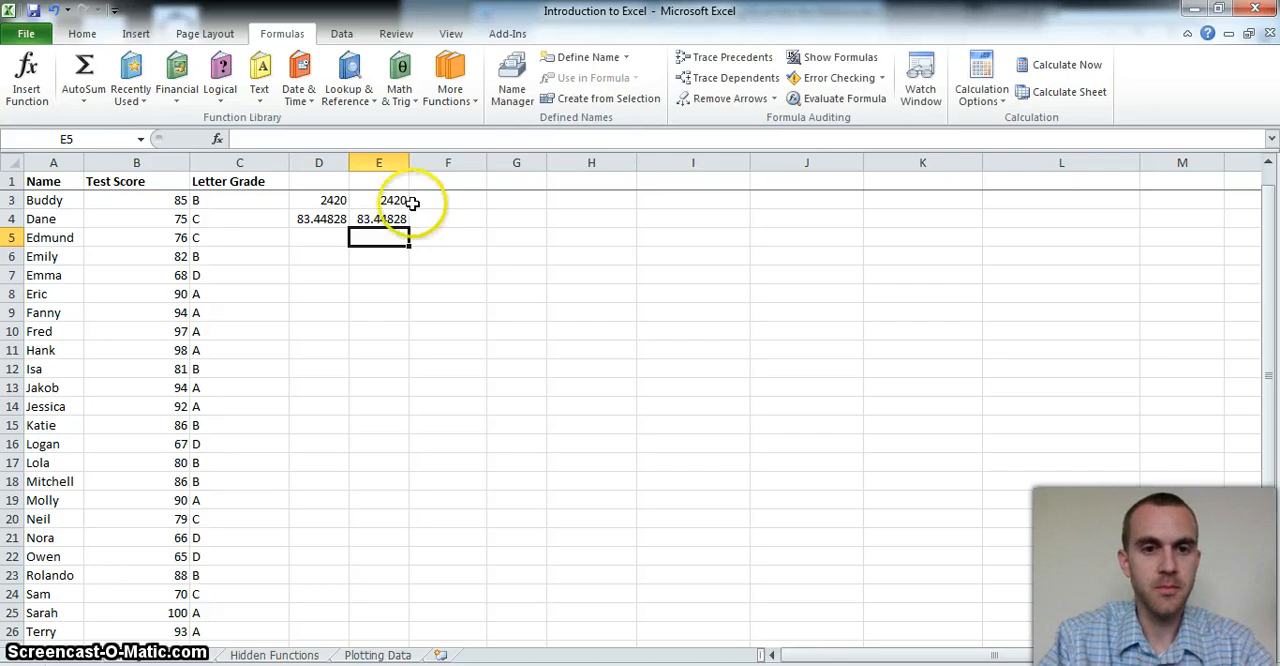
Insert the AVERAGE function from the Statistical functions in F4, averaging the test scores in B3:B30
{"action": "left_click", "coordinate": [429, 219]}
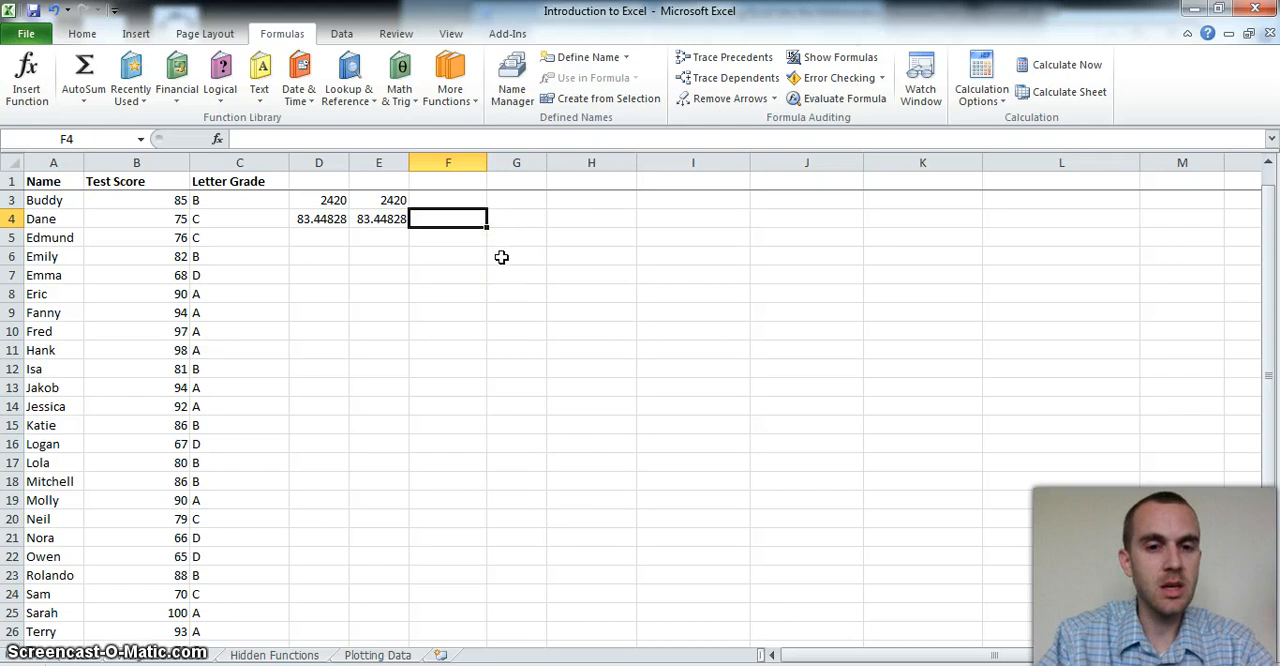
{"action": "left_click", "coordinate": [398, 88]}
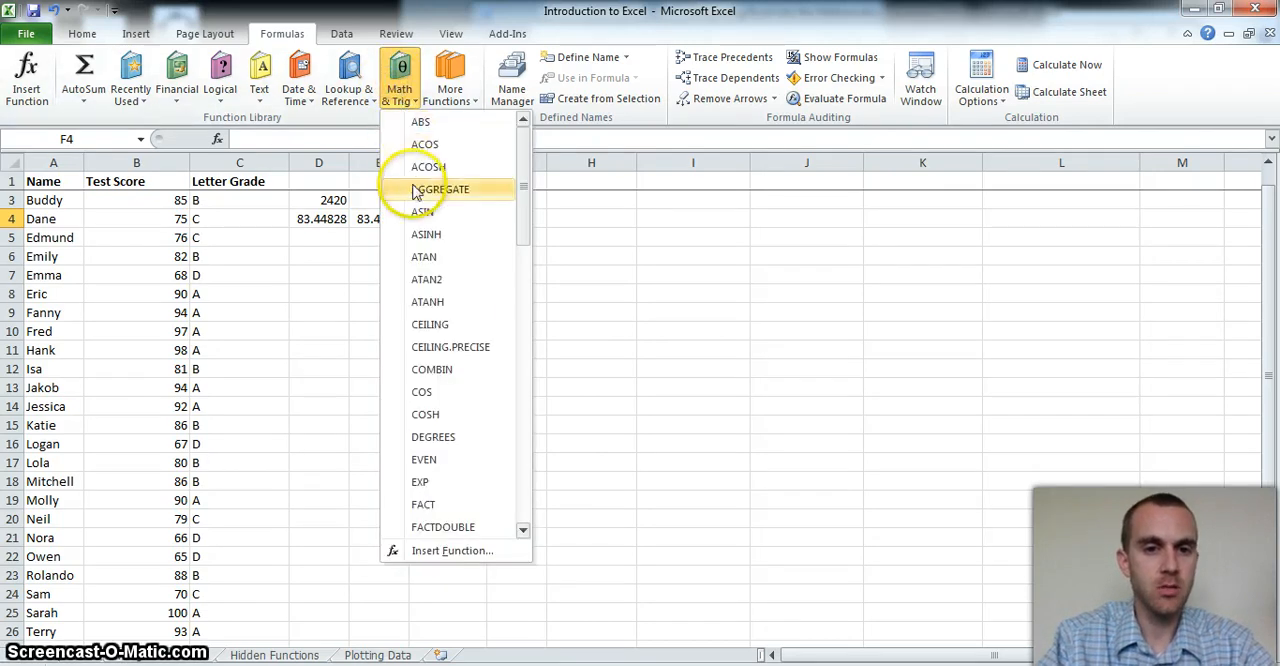
{"action": "left_click_drag", "start_coordinate": [528, 146], "coordinate": [535, 268]}
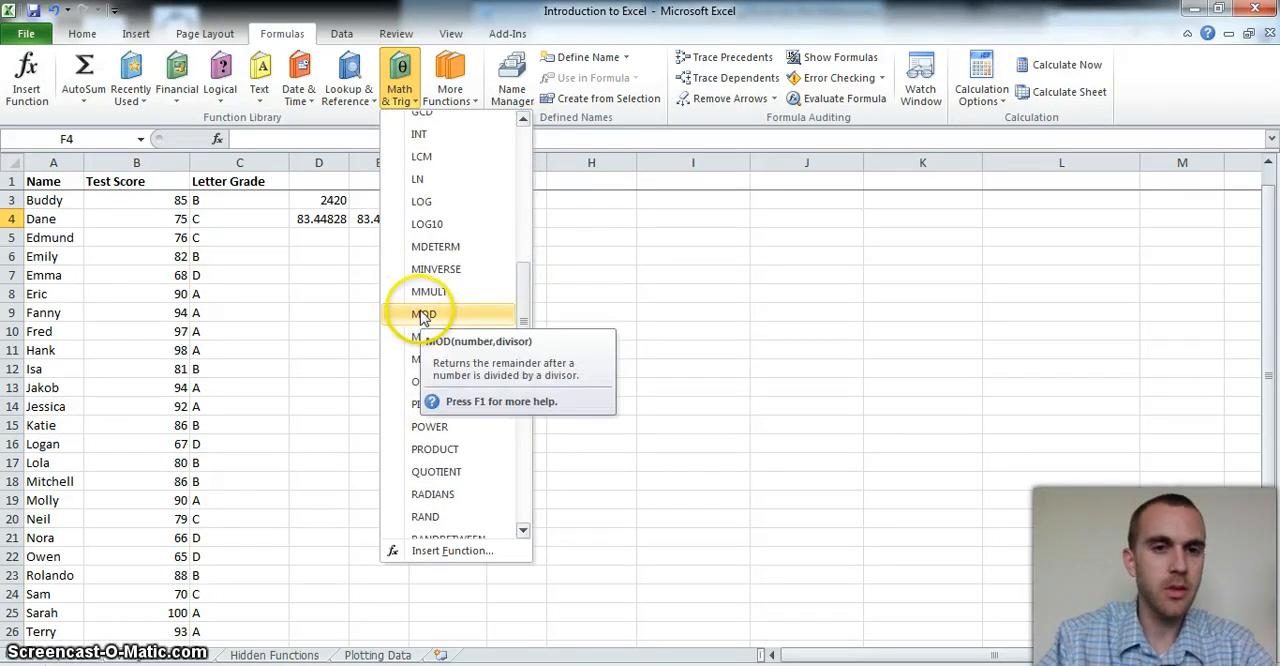
{"action": "left_click", "coordinate": [443, 88]}
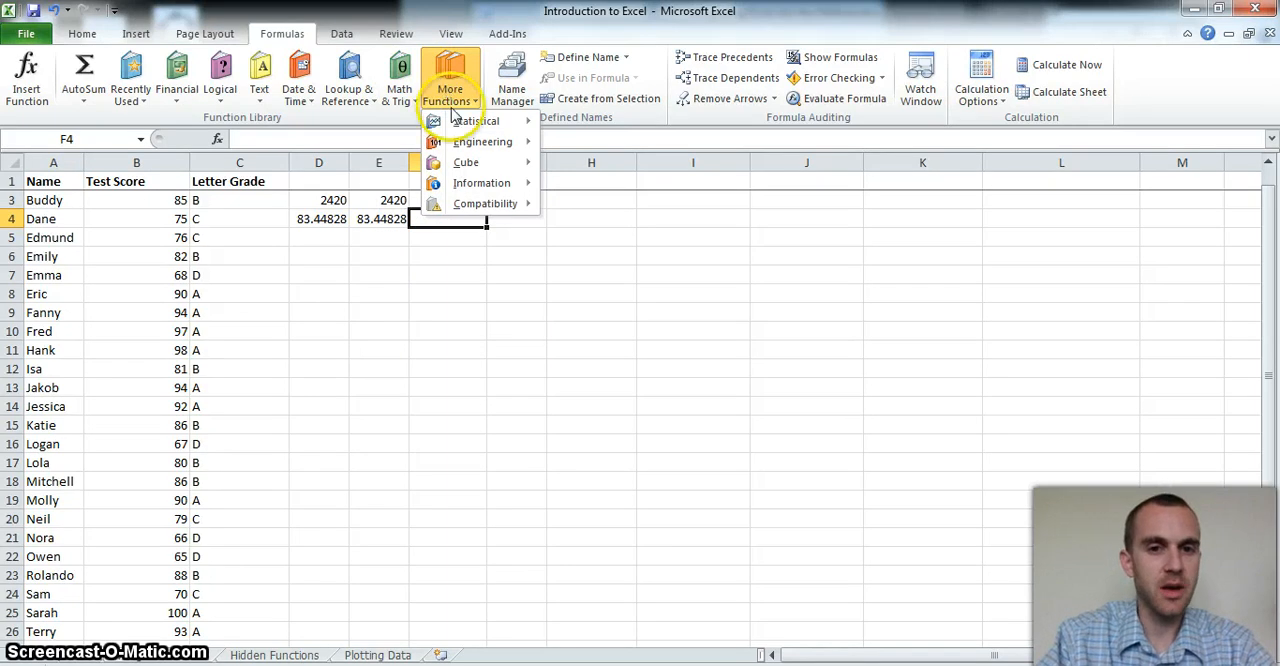
{"action": "mouse_move", "coordinate": [465, 128]}
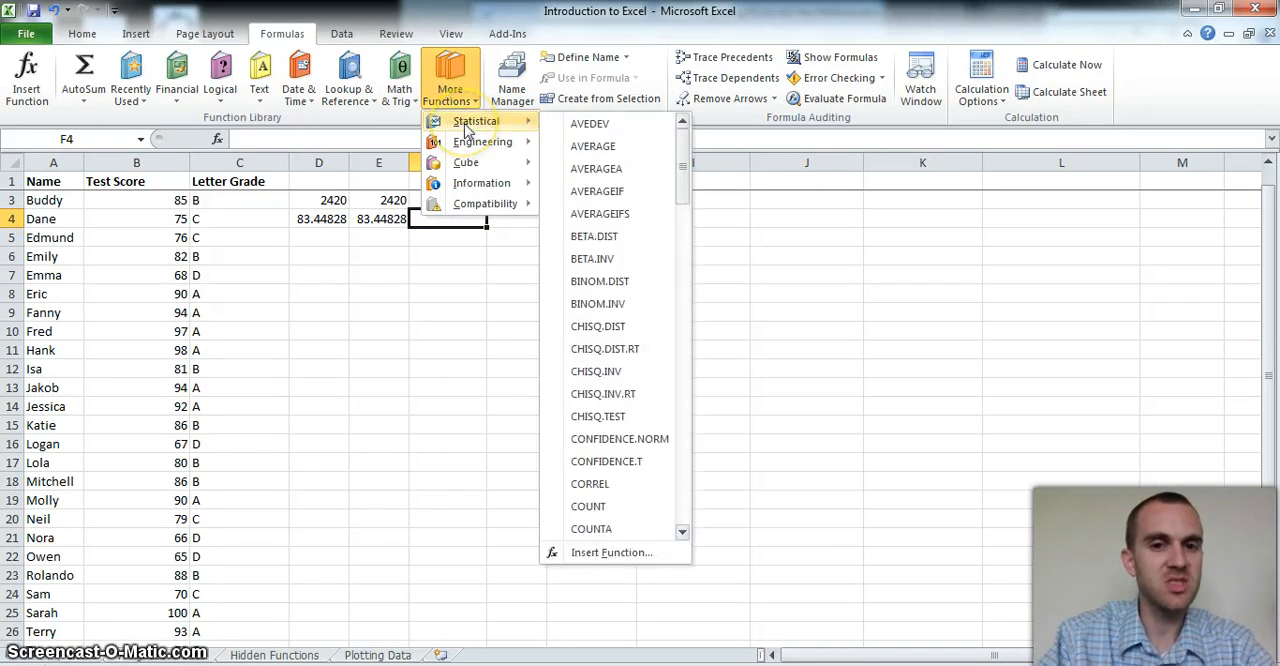
{"action": "left_click", "coordinate": [571, 148]}
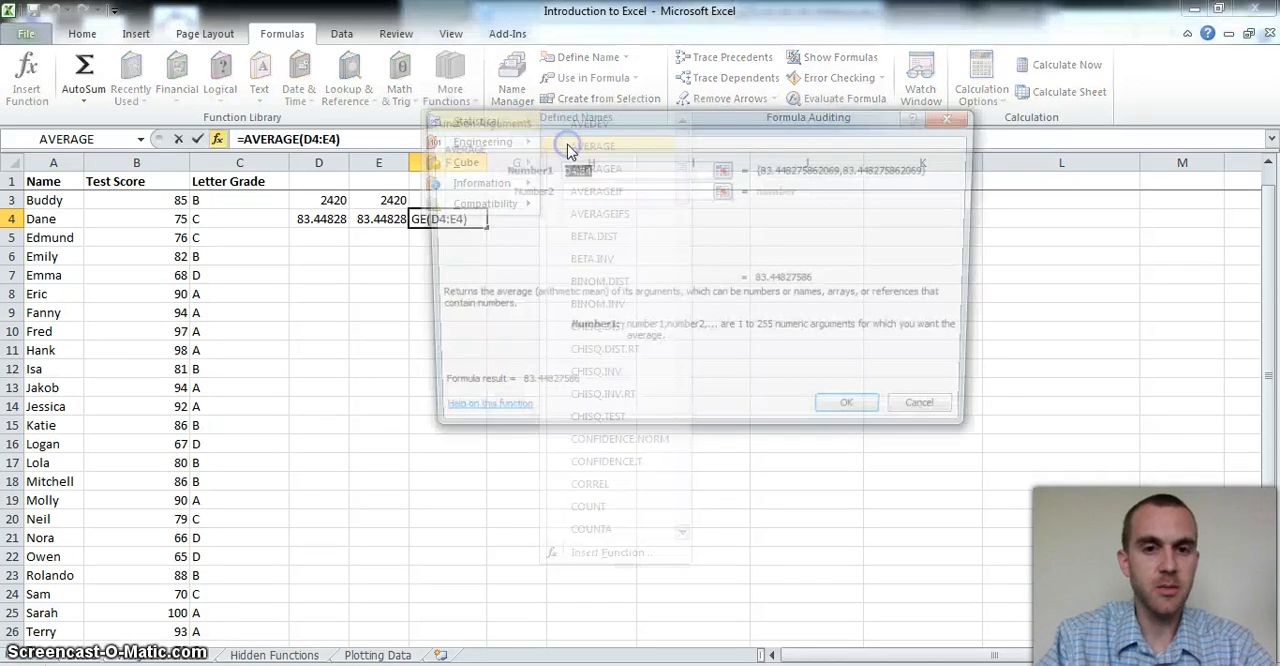
{"action": "key", "text": "BackSpace"}
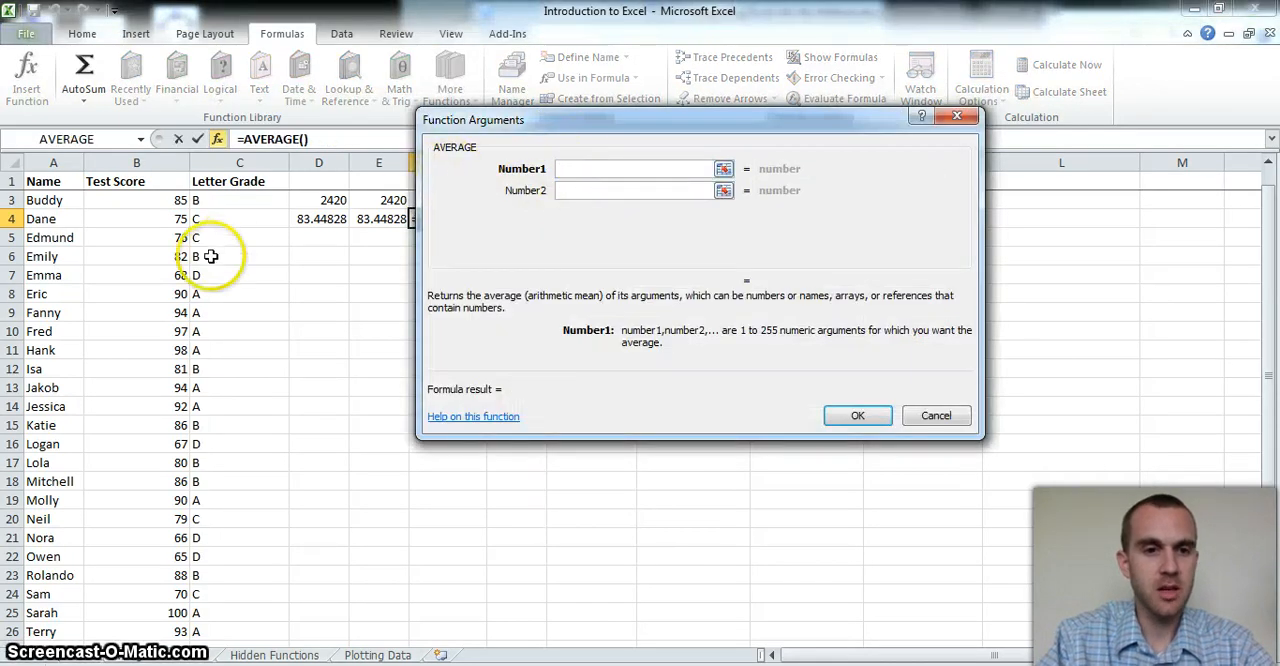
{"action": "left_click", "coordinate": [167, 202]}
{"action": "left_click_drag", "start_coordinate": [167, 202], "coordinate": [160, 660]}
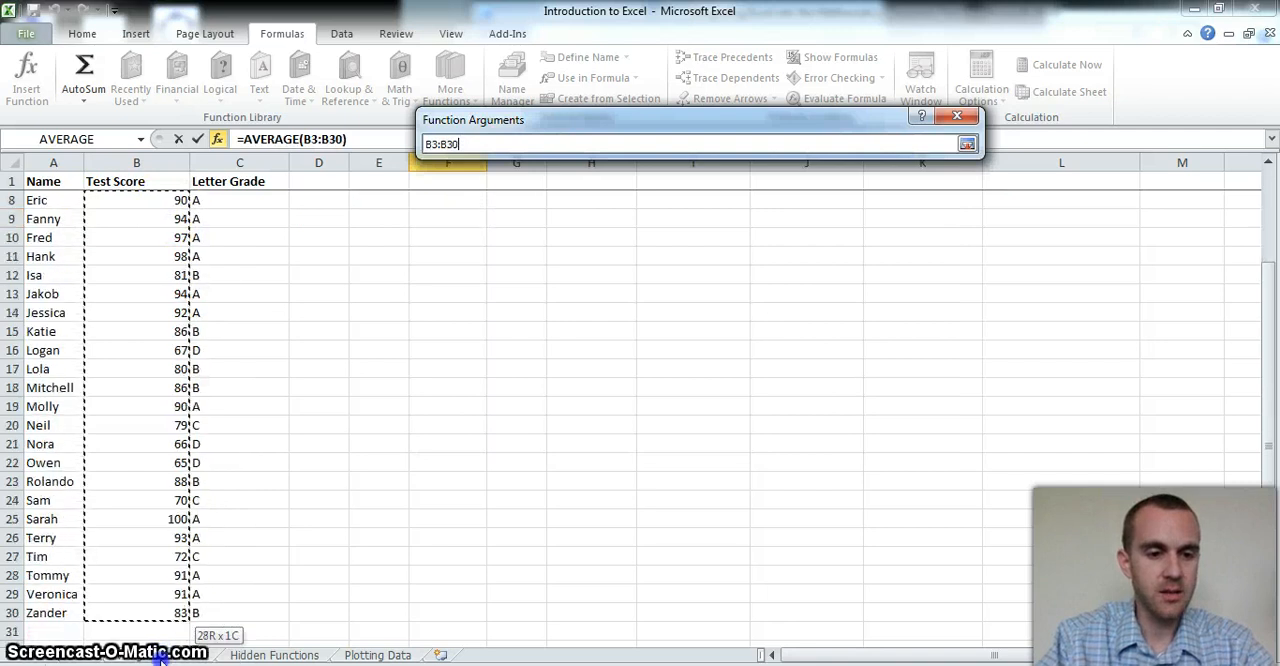
{"action": "left_click_drag", "start_coordinate": [160, 618], "coordinate": [160, 618]}
{"action": "key", "text": "Return"}
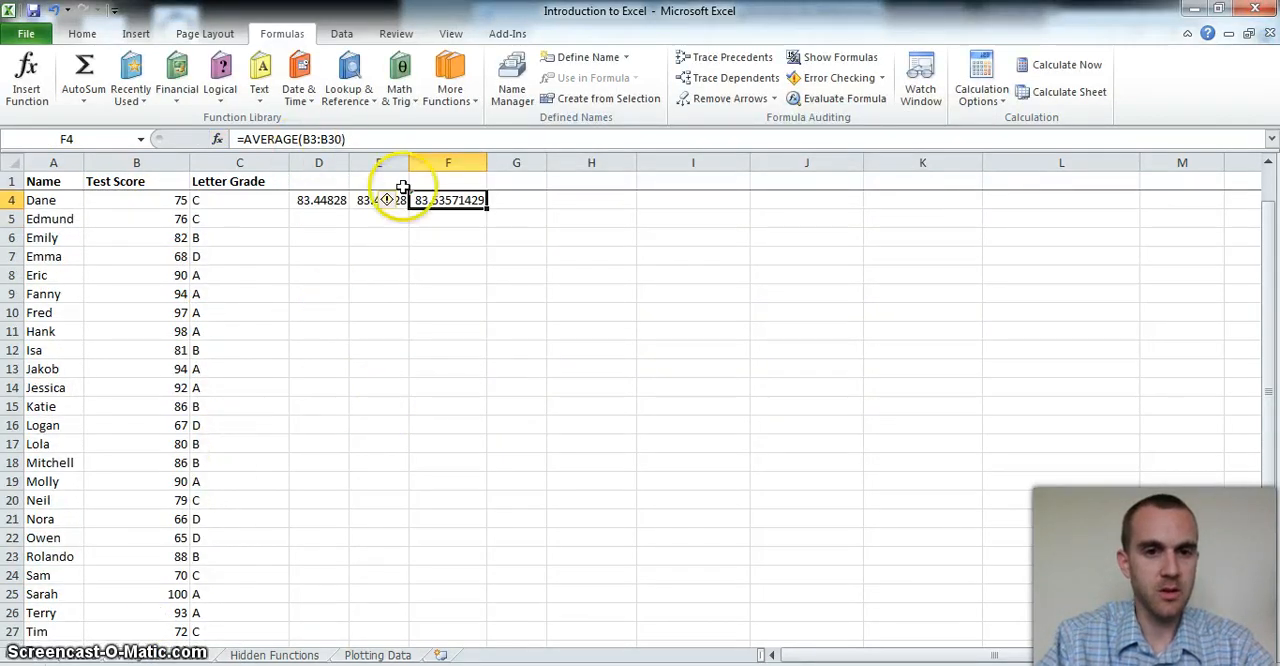
Correct the AVERAGE range in F4 to B2:B30
{"action": "left_click", "coordinate": [316, 139]}
{"action": "key", "text": "BackSpace"}
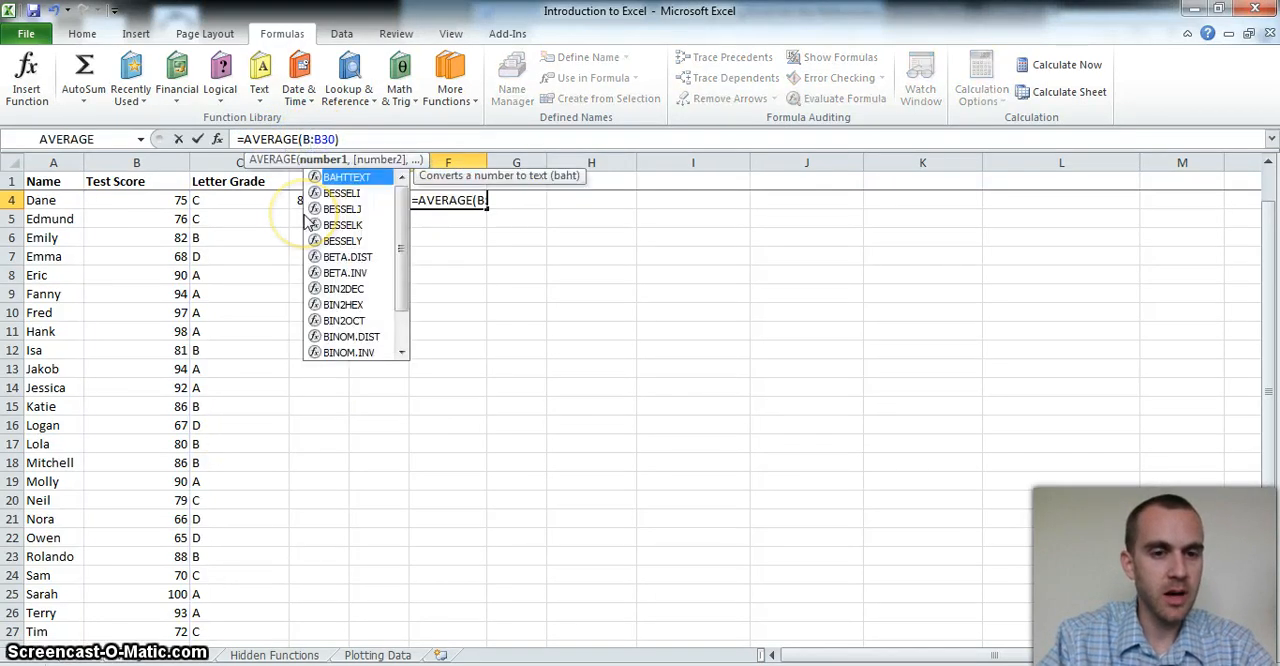
{"action": "type", "text": "3"}
{"action": "key", "text": "Return"}
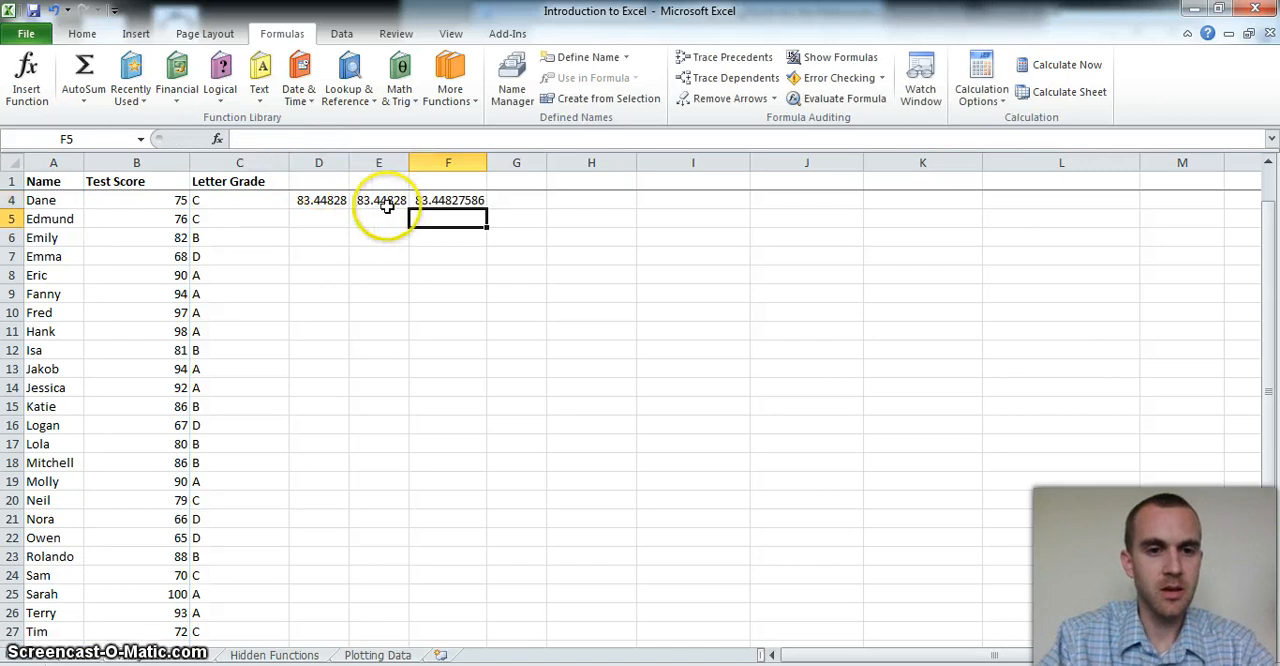
Review the AVERAGE formula in F4 against the test score column it covers
{"action": "left_click", "coordinate": [421, 202]}
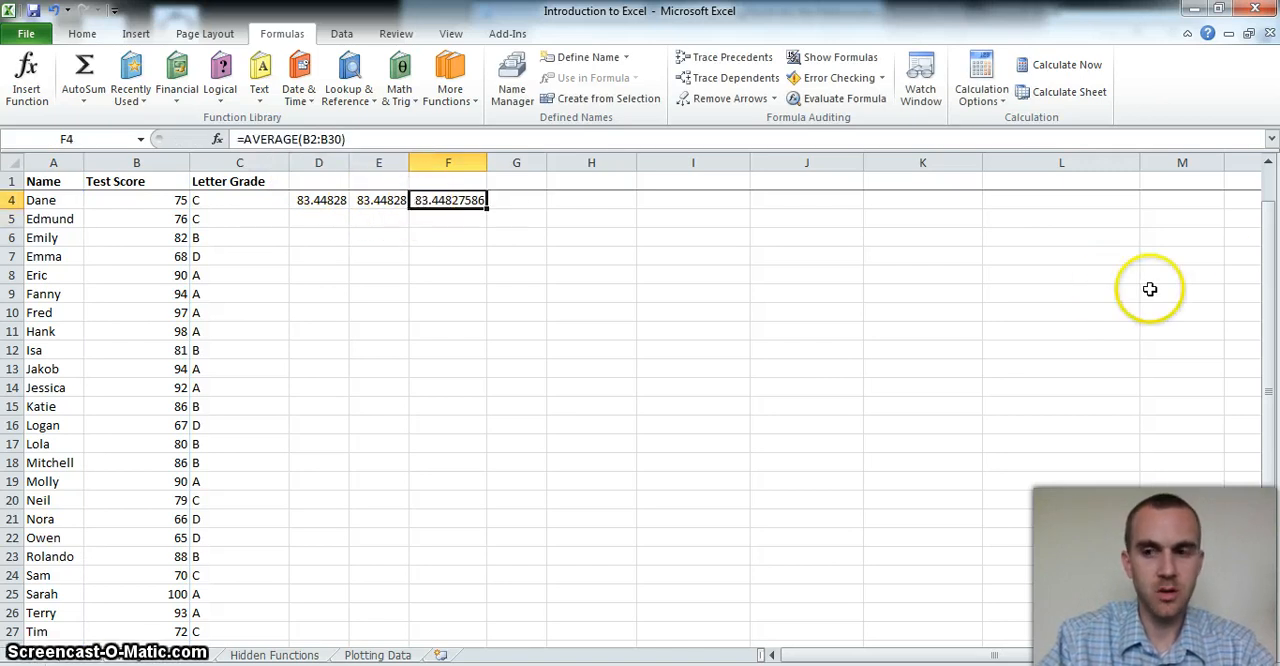
{"action": "left_click_drag", "start_coordinate": [1266, 283], "coordinate": [1268, 266]}
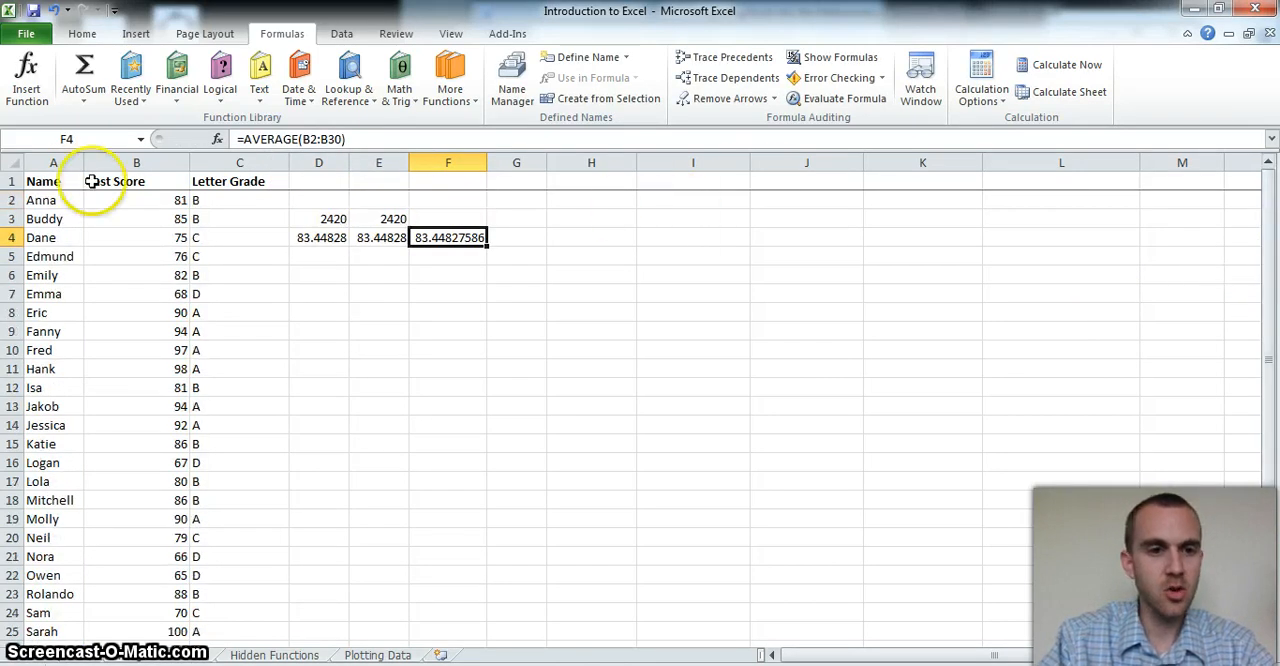
{"action": "left_click", "coordinate": [137, 201]}
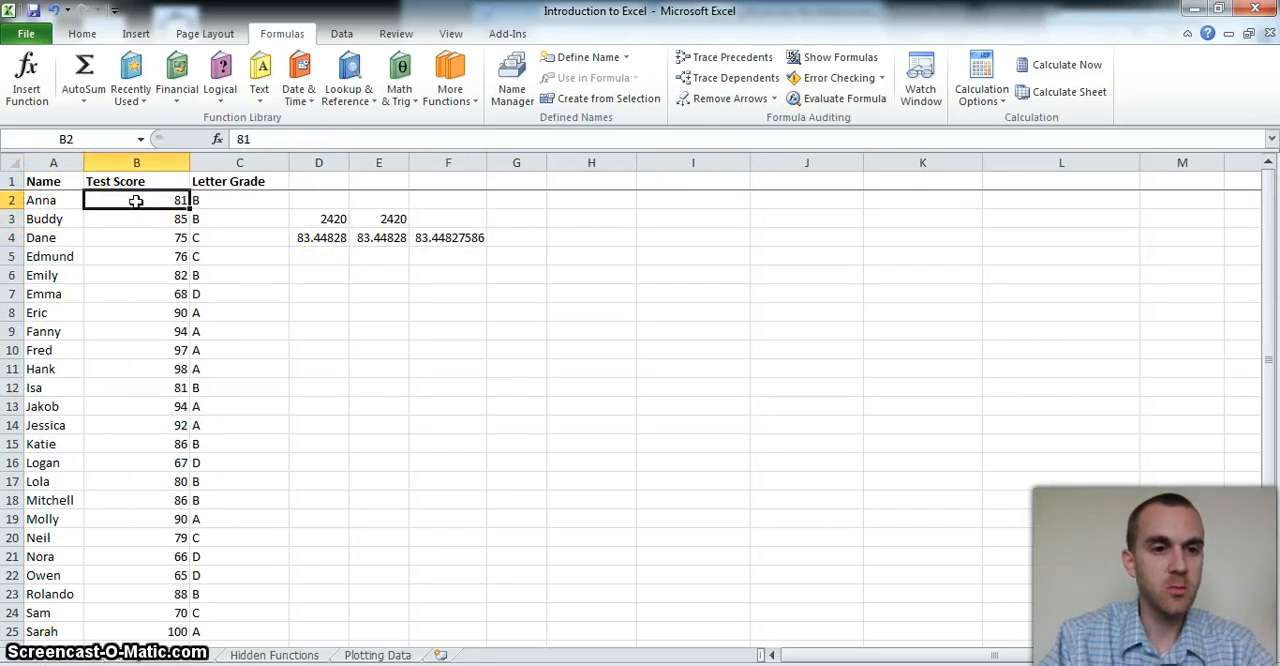
{"action": "left_click", "coordinate": [424, 238]}
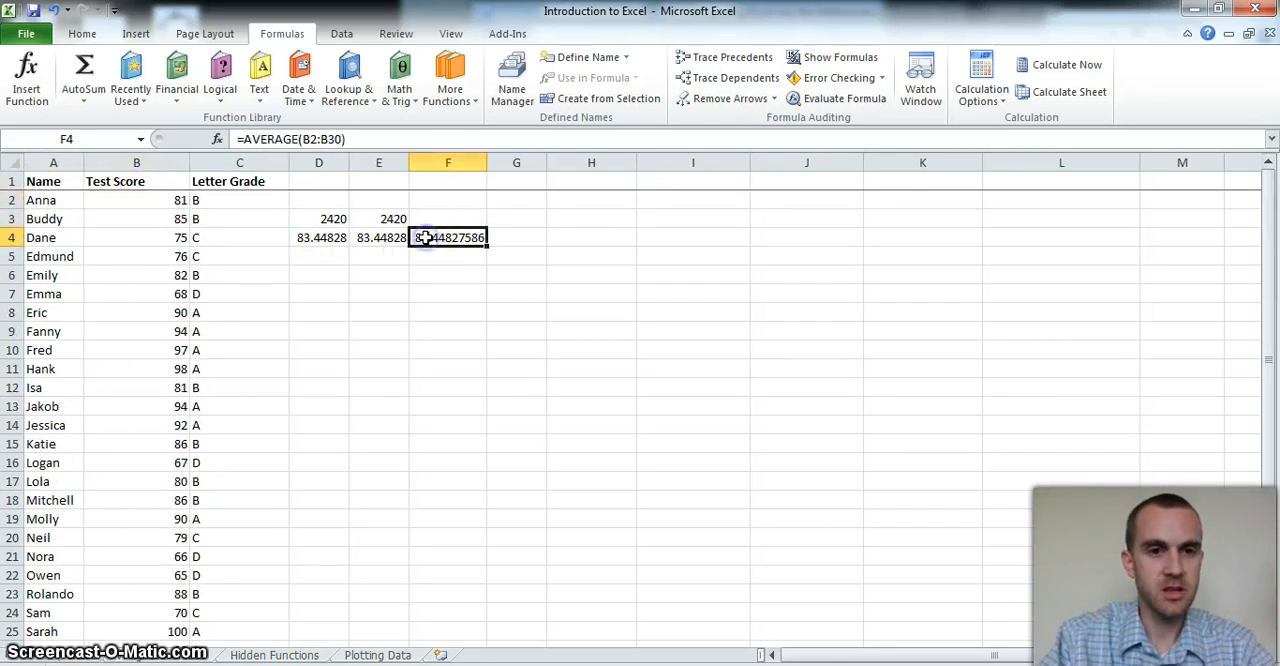
{"action": "left_click", "coordinate": [329, 139]}
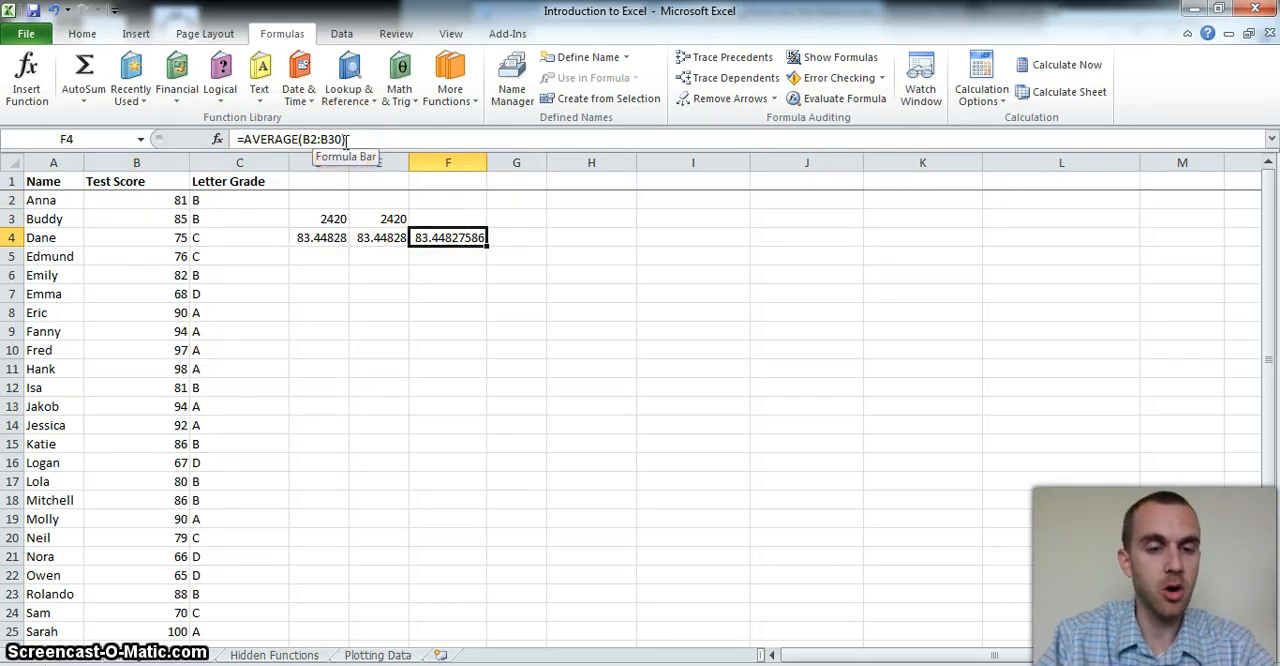
{"action": "left_click", "coordinate": [526, 234]}
{"action": "left_click", "coordinate": [451, 257]}
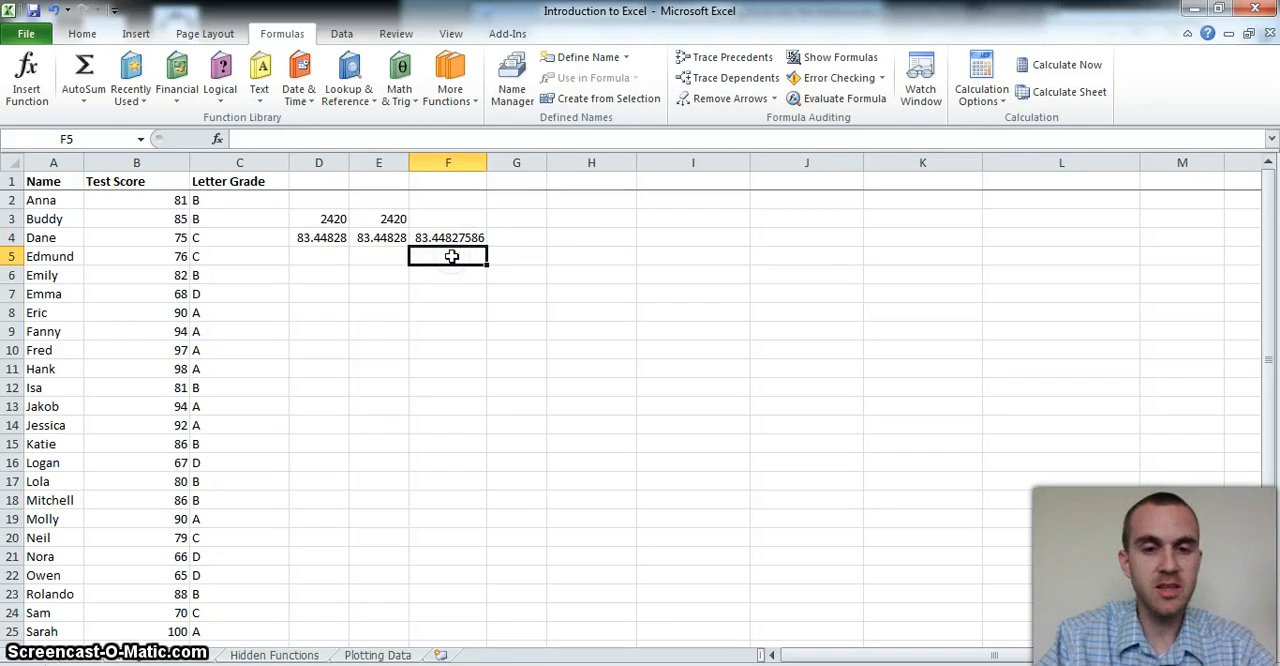
{"action": "left_click", "coordinate": [436, 238]}
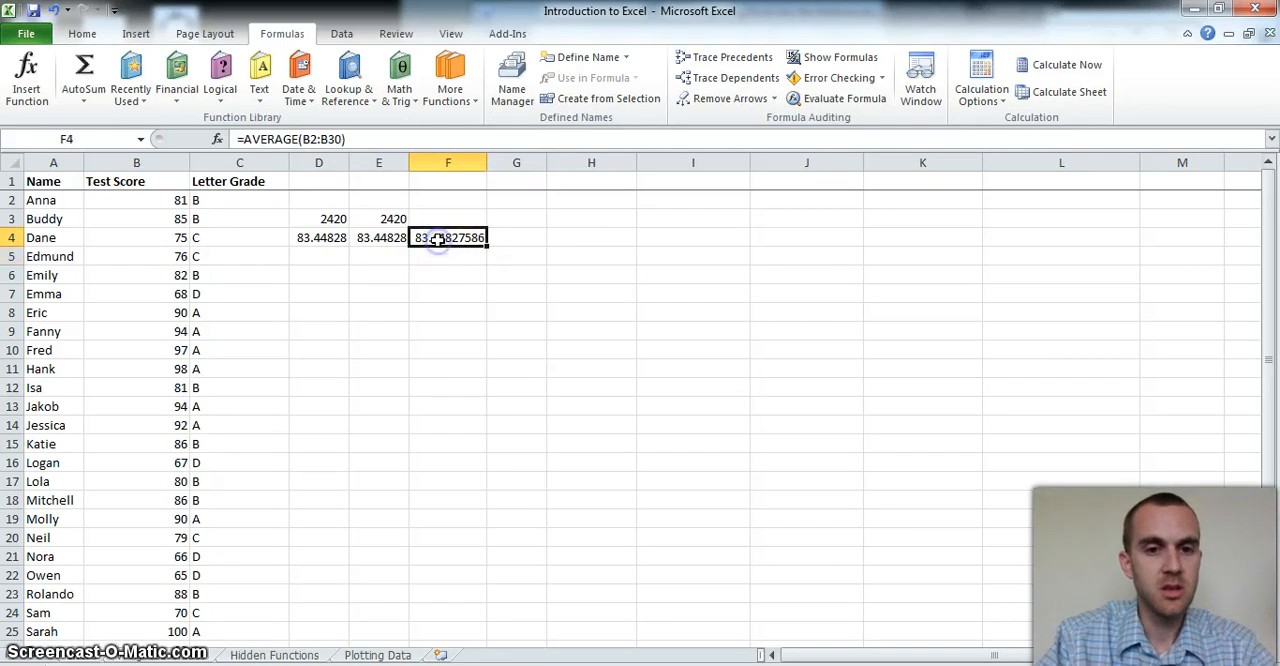
Enter an AVERAGE formula in F5 that averages the test scores in B2:B30
{"action": "left_click", "coordinate": [438, 256]}
{"action": "type", "text": "="}
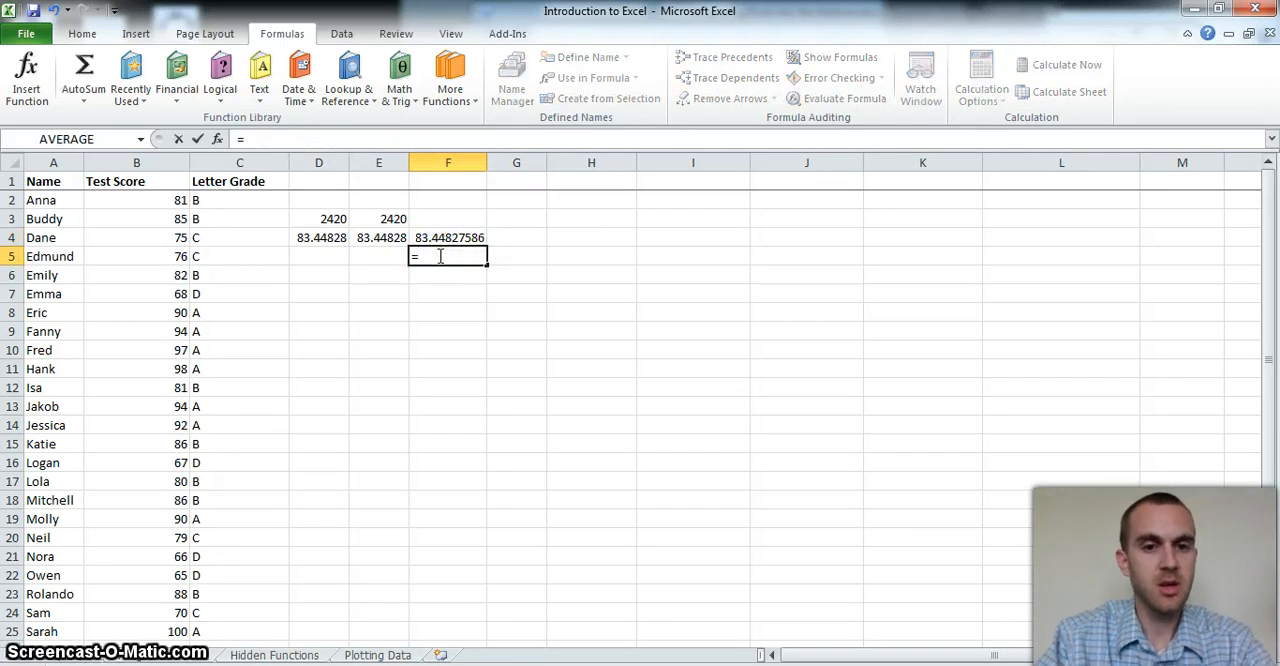
{"action": "type", "text": "m"}
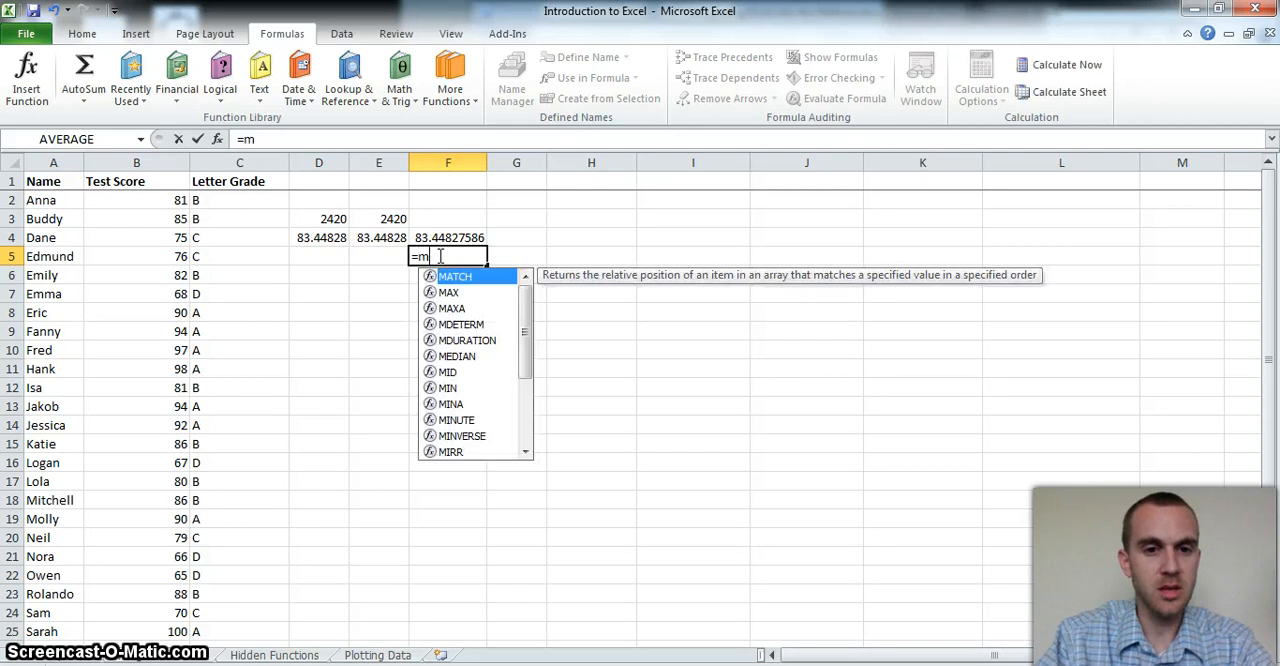
{"action": "type", "text": "e"}
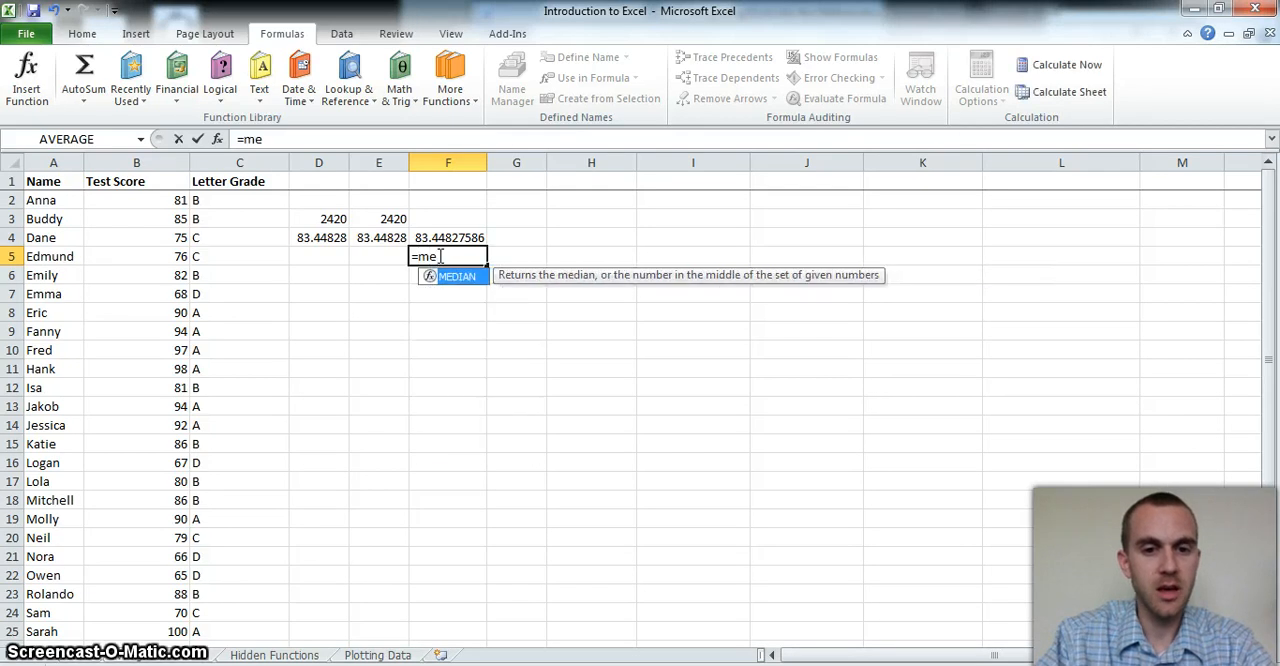
{"action": "type", "text": "a"}
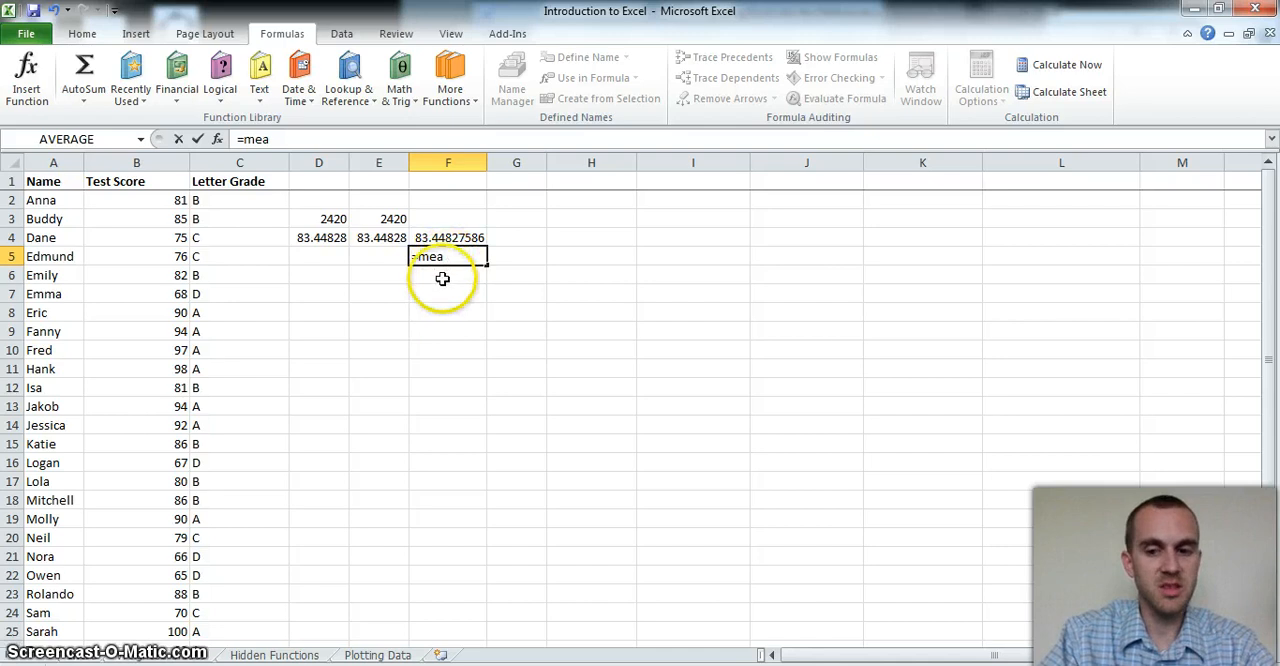
{"action": "key", "text": "BackSpace"}
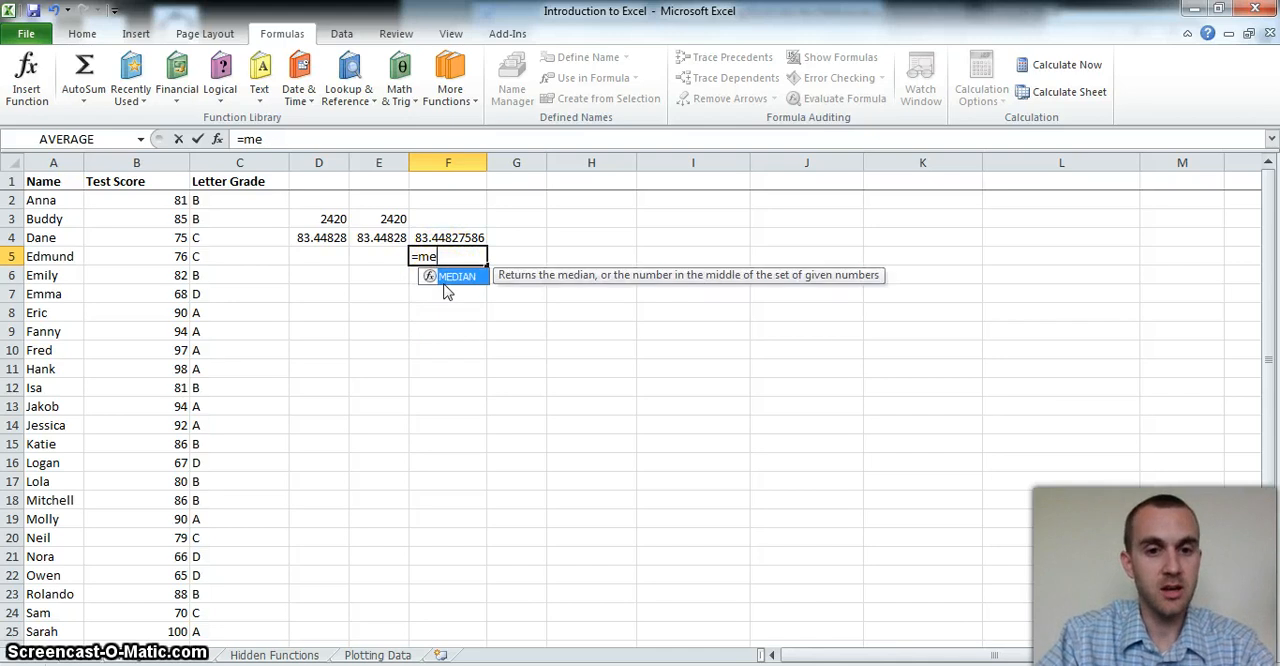
{"action": "key", "text": "BackSpace"}
{"action": "key", "text": "BackSpace"}
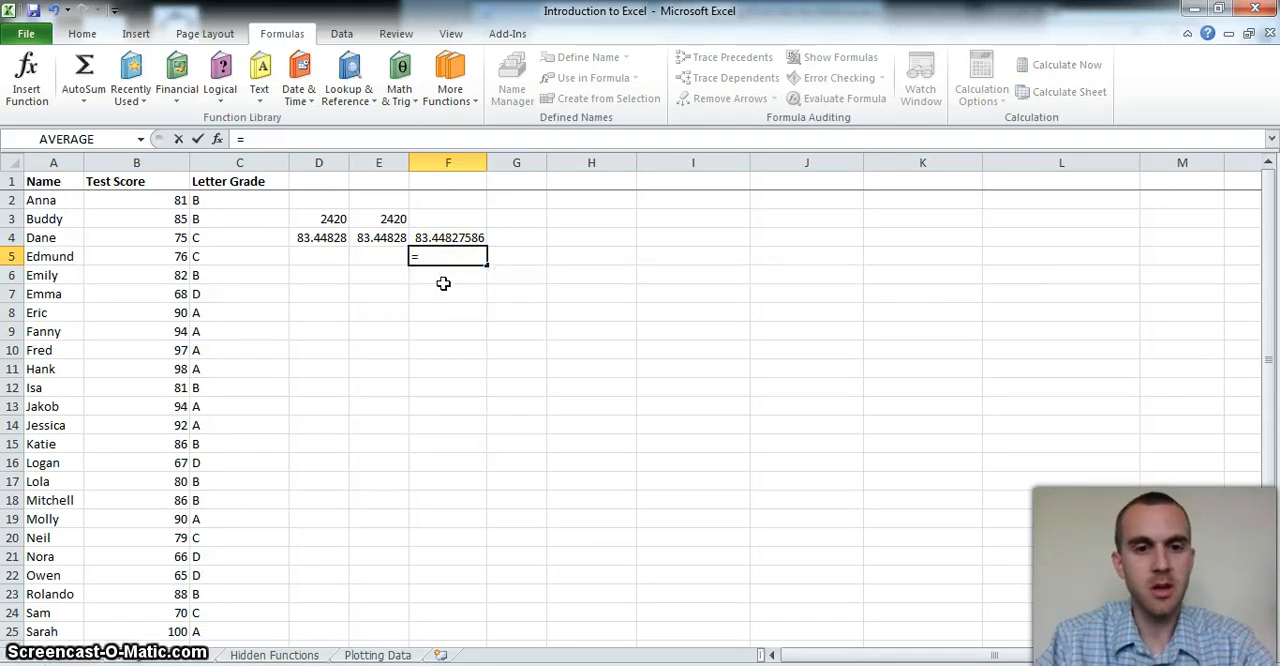
{"action": "type", "text": "av"}
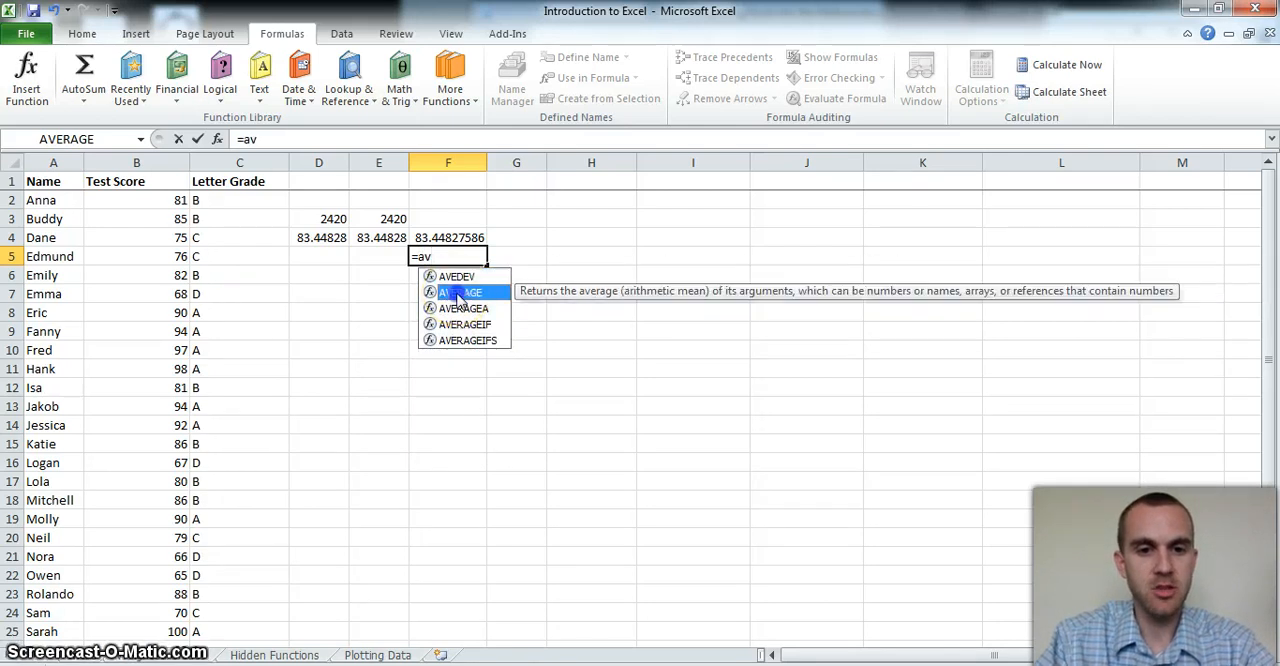
{"action": "double_click", "coordinate": [460, 293]}
{"action": "left_click_drag", "start_coordinate": [119, 202], "coordinate": [134, 608]}
{"action": "key", "text": "Return"}
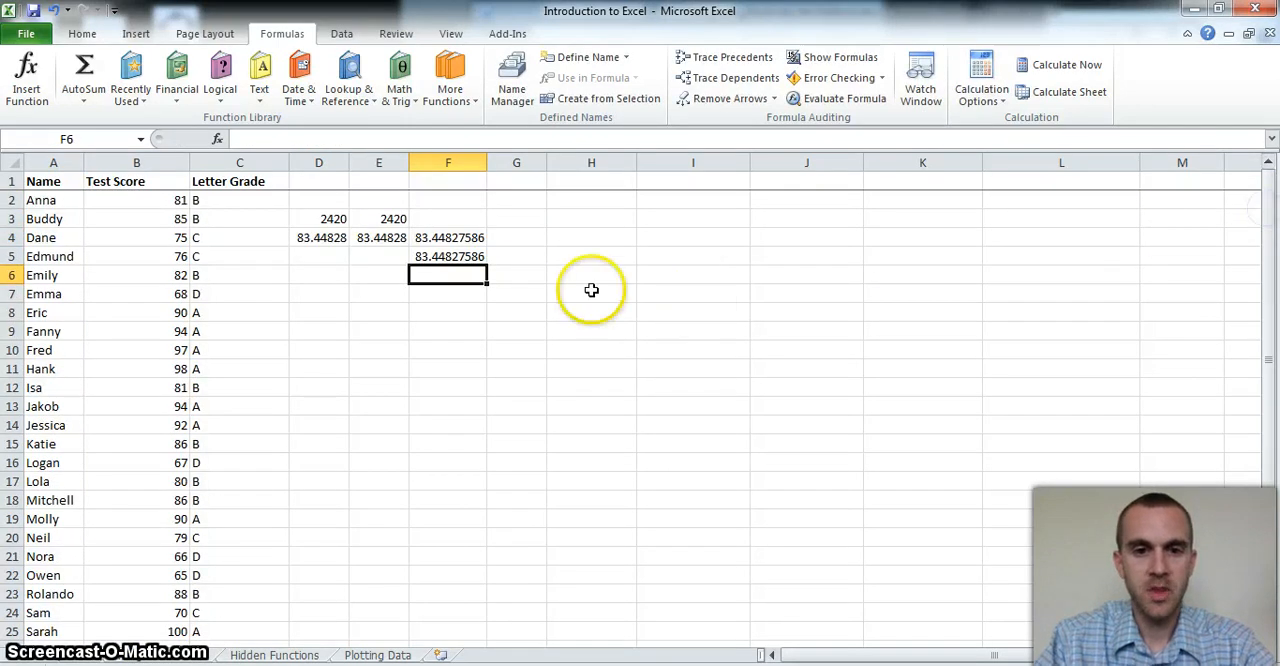
{"action": "left_click", "coordinate": [430, 256]}
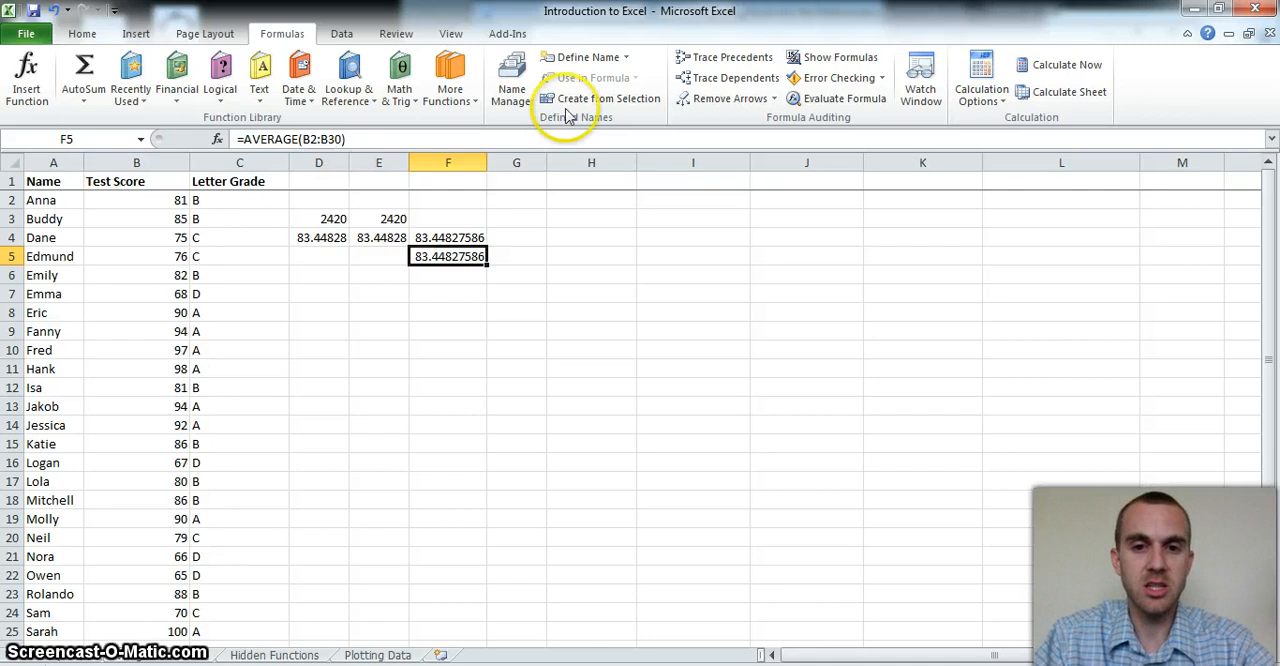
Set the font colour of the hidden labels in H1:L5 to black so they show
{"action": "left_click_drag", "start_coordinate": [574, 176], "coordinate": [1068, 280]}
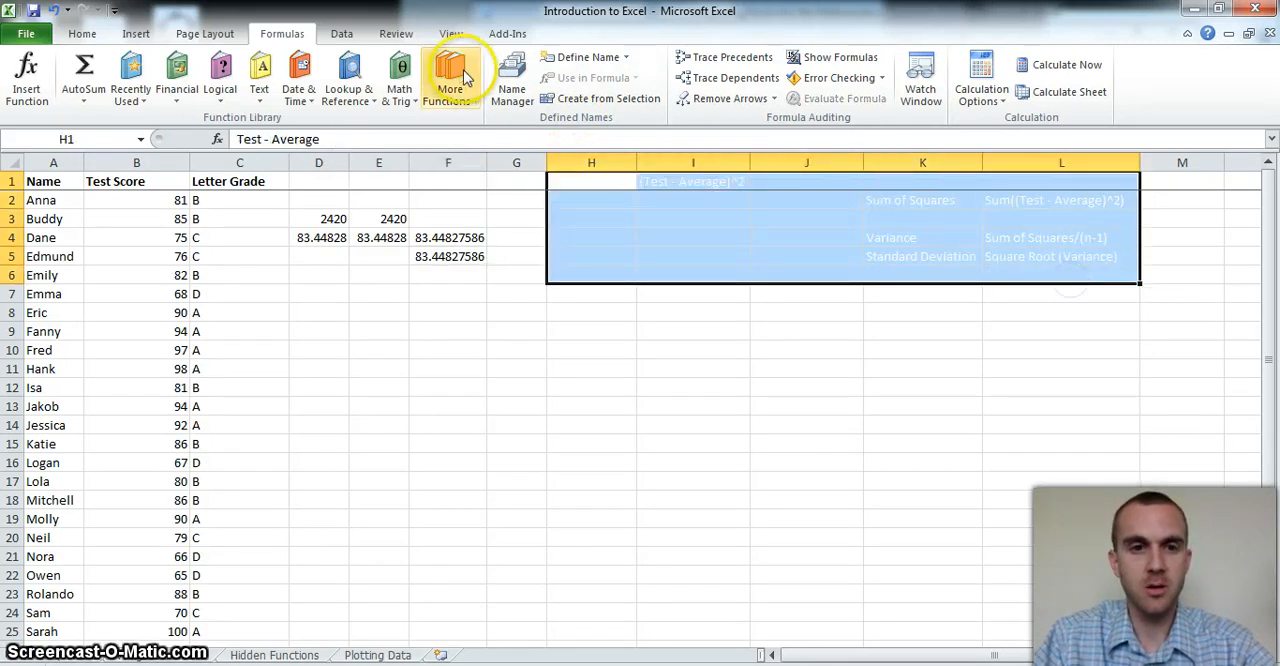
{"action": "left_click", "coordinate": [85, 35]}
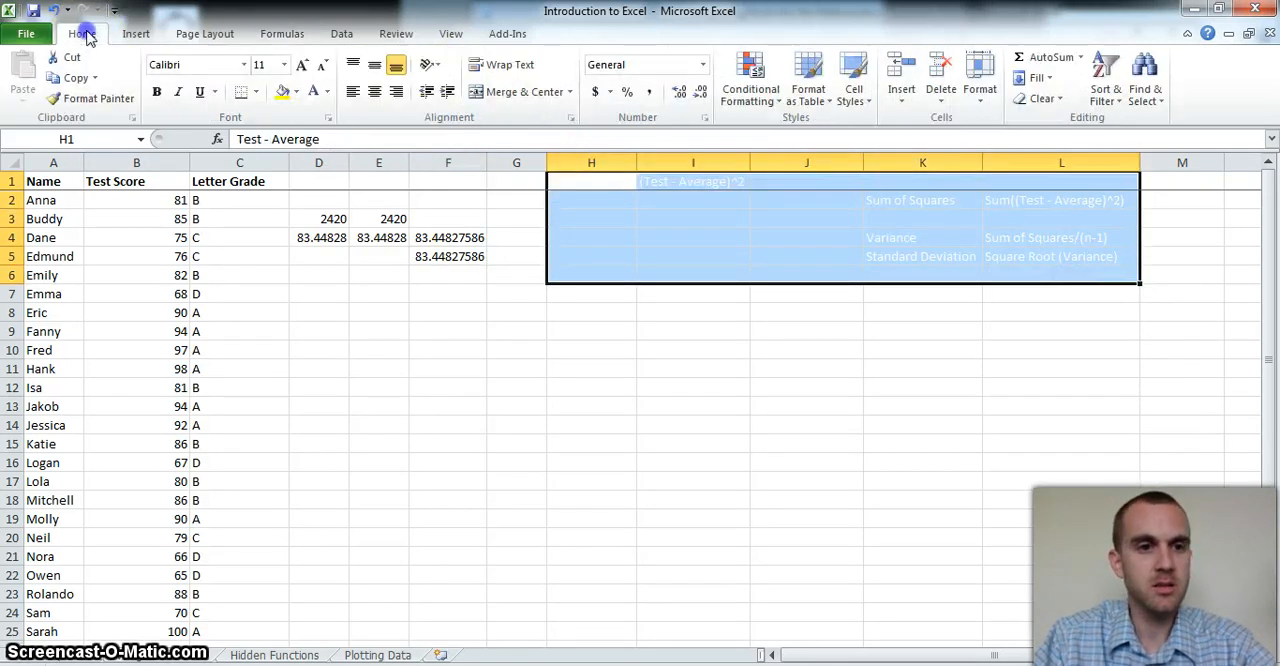
{"action": "left_click", "coordinate": [328, 92]}
{"action": "left_click", "coordinate": [340, 115]}
{"action": "left_click", "coordinate": [672, 238]}
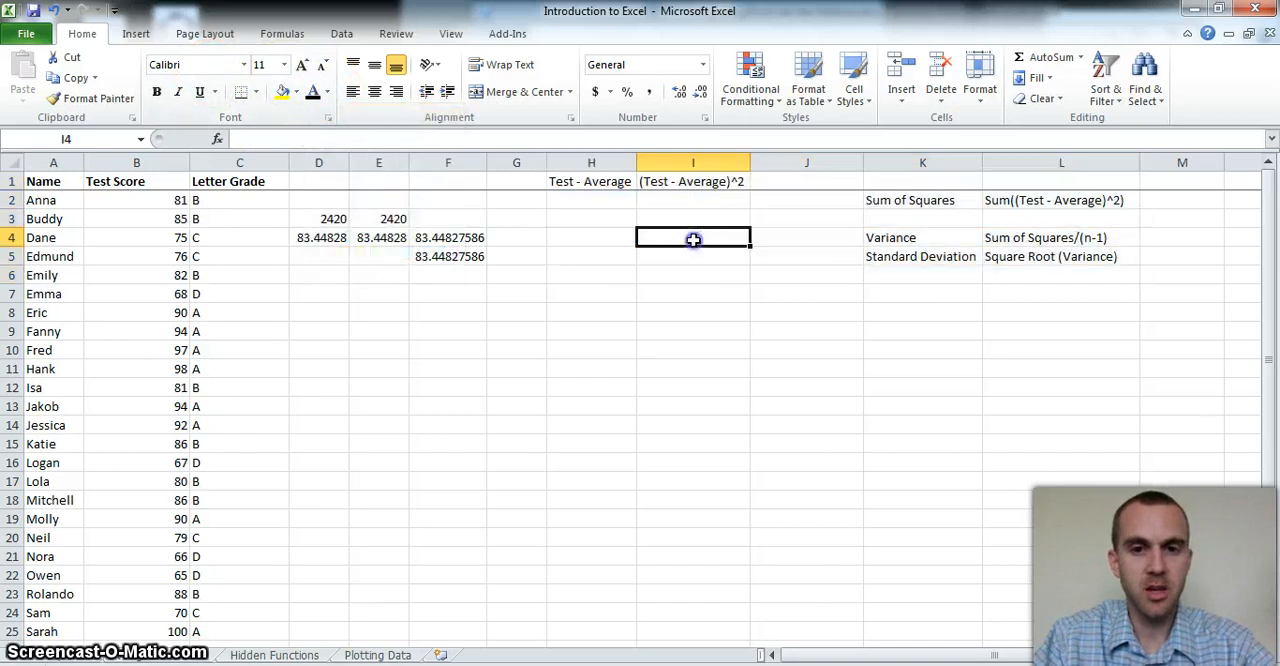
Enter a formula in H2 subtracting the absolute average reference $F$4 from the test score B2
{"action": "left_click", "coordinate": [587, 206]}
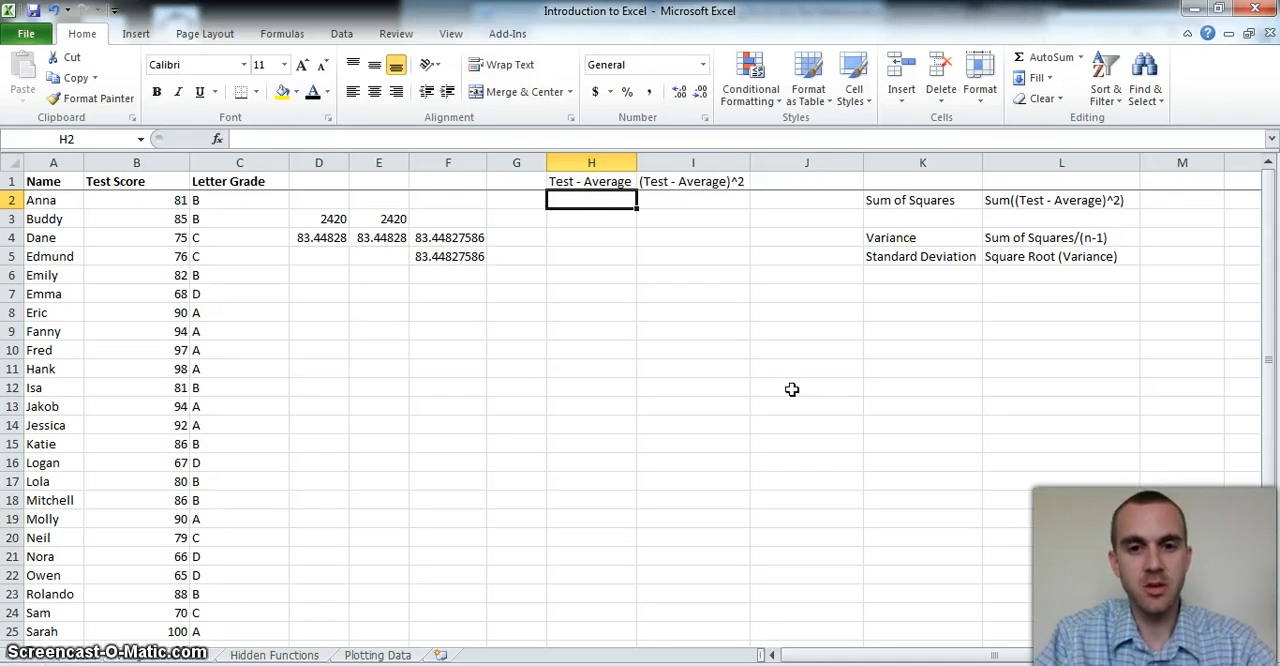
{"action": "type", "text": "="}
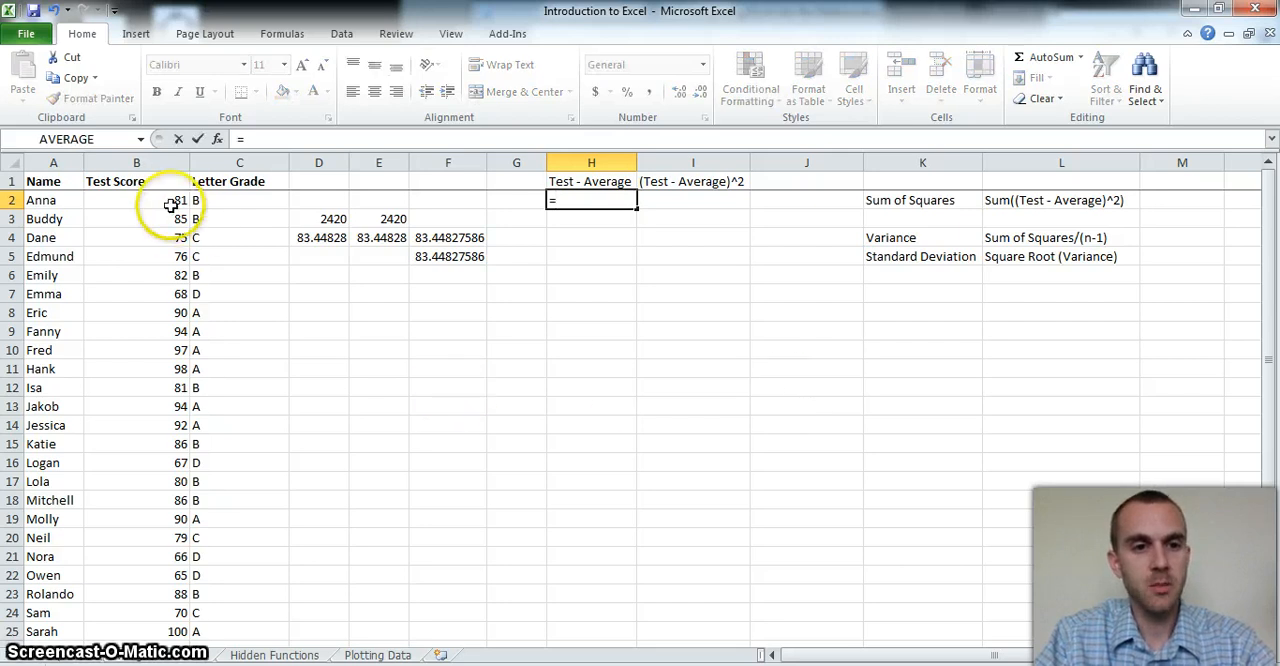
{"action": "left_click", "coordinate": [175, 202]}
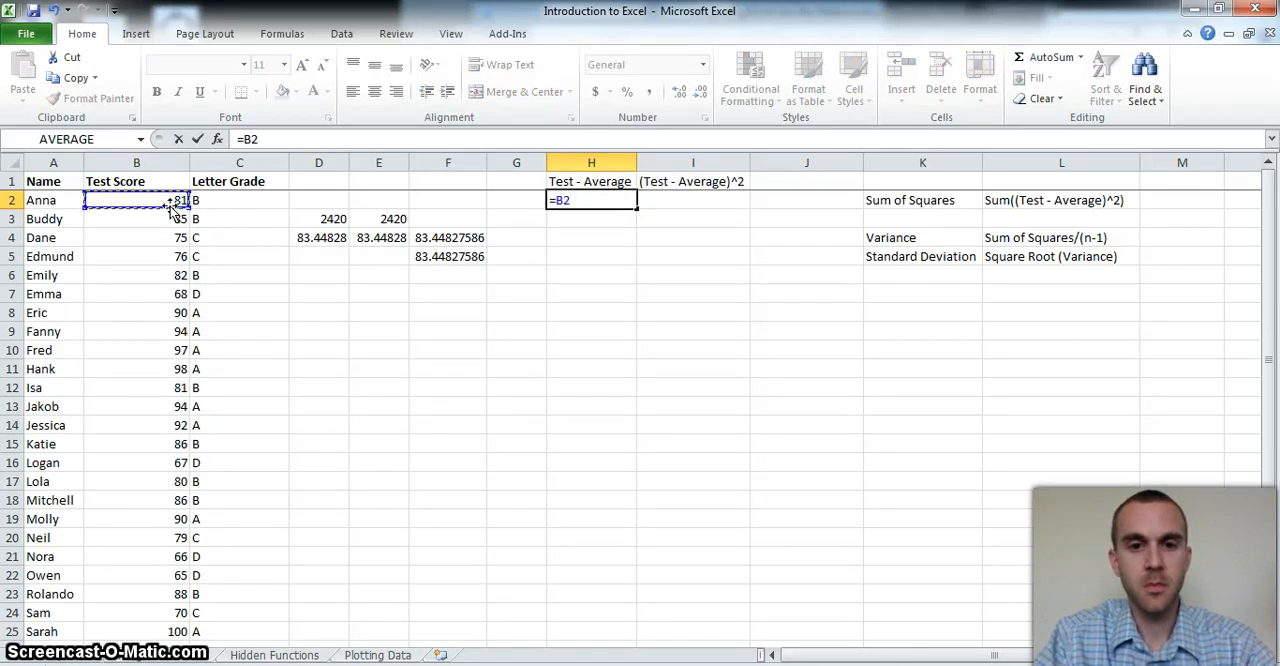
{"action": "type", "text": "-"}
{"action": "left_click", "coordinate": [433, 240]}
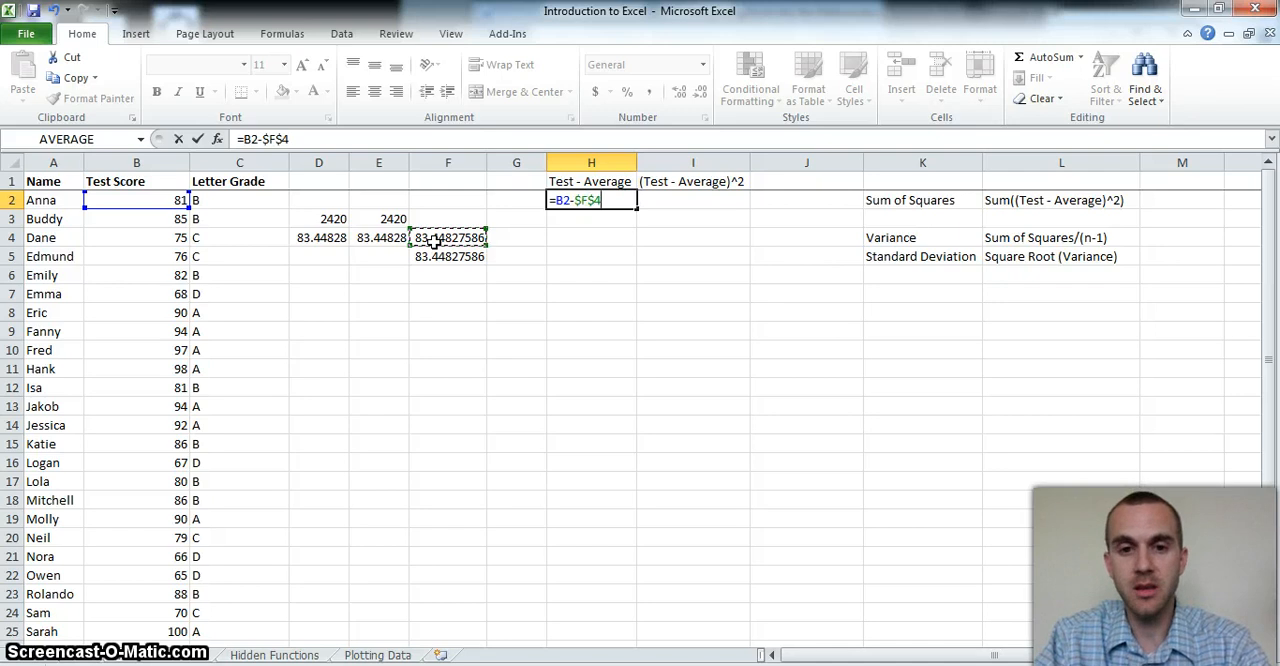
{"action": "left_click", "coordinate": [587, 200]}
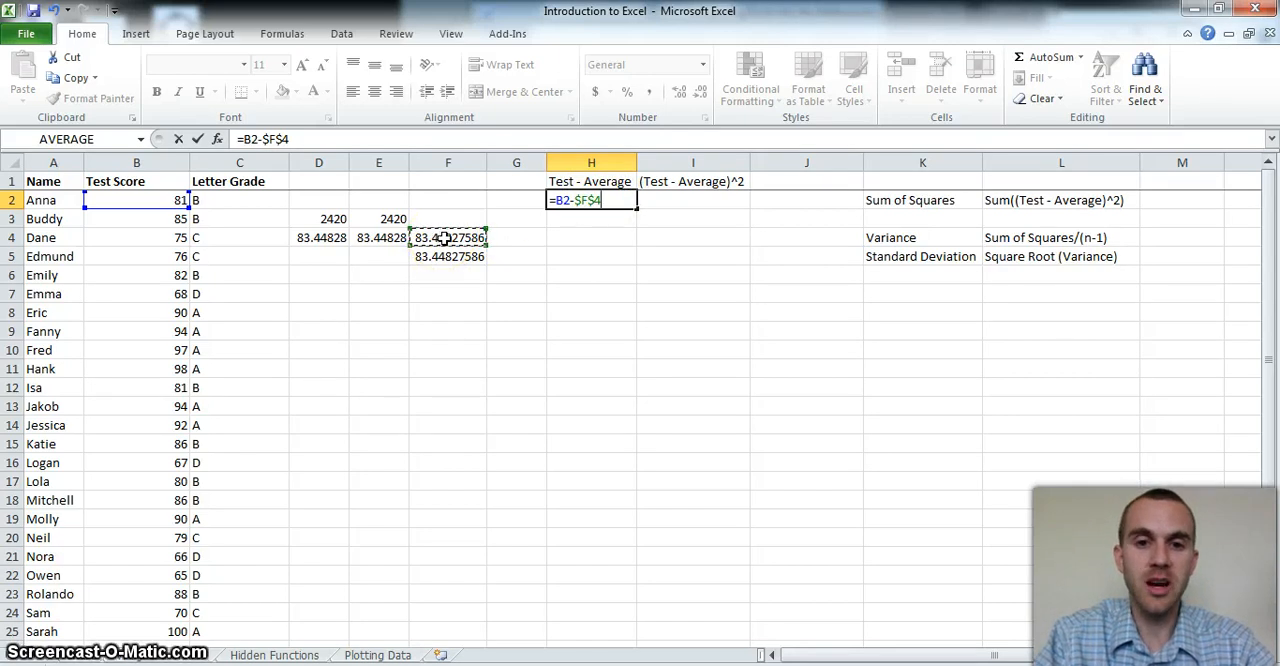
{"action": "left_click", "coordinate": [573, 201]}
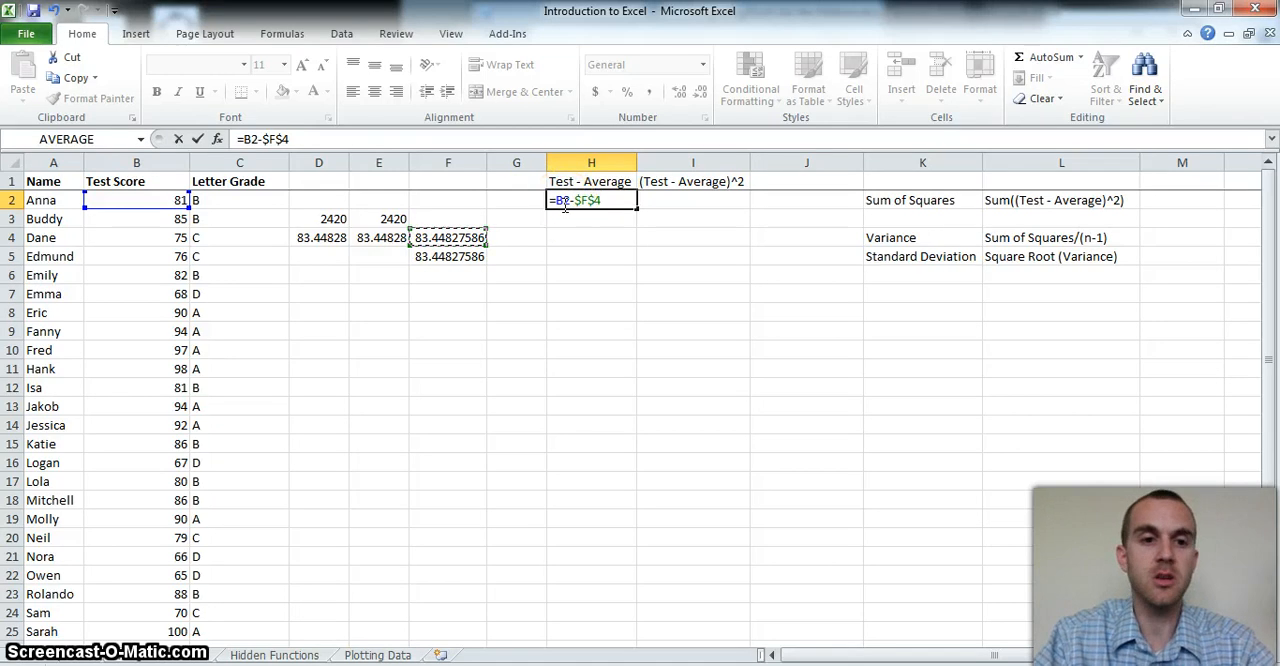
{"action": "left_click", "coordinate": [580, 204]}
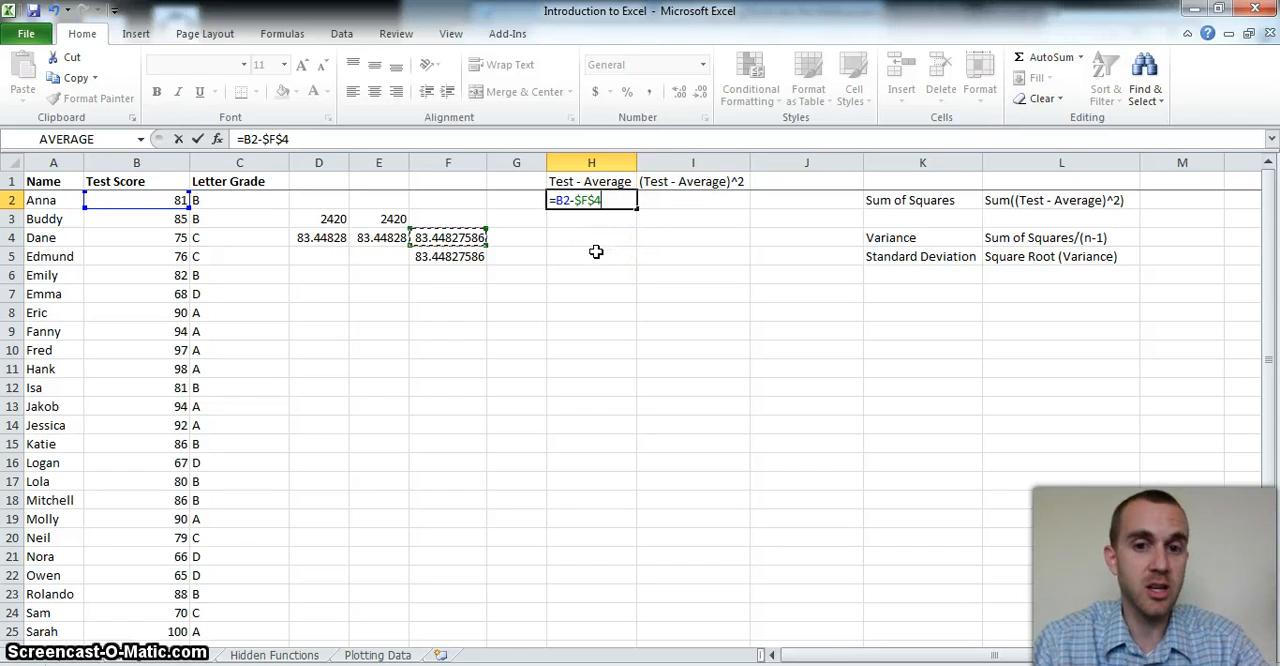
{"action": "left_click", "coordinate": [594, 231]}
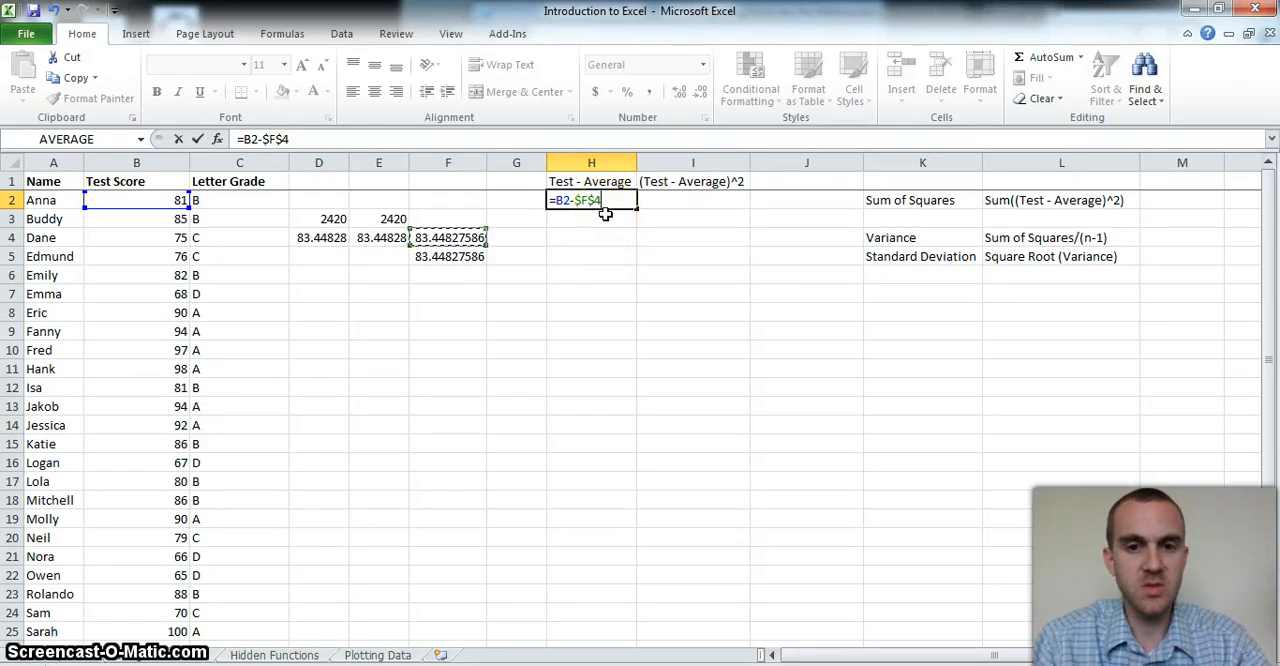
{"action": "key", "text": "Return"}
Fill the H2 difference formula down the column to row 30
{"action": "left_click", "coordinate": [602, 212]}
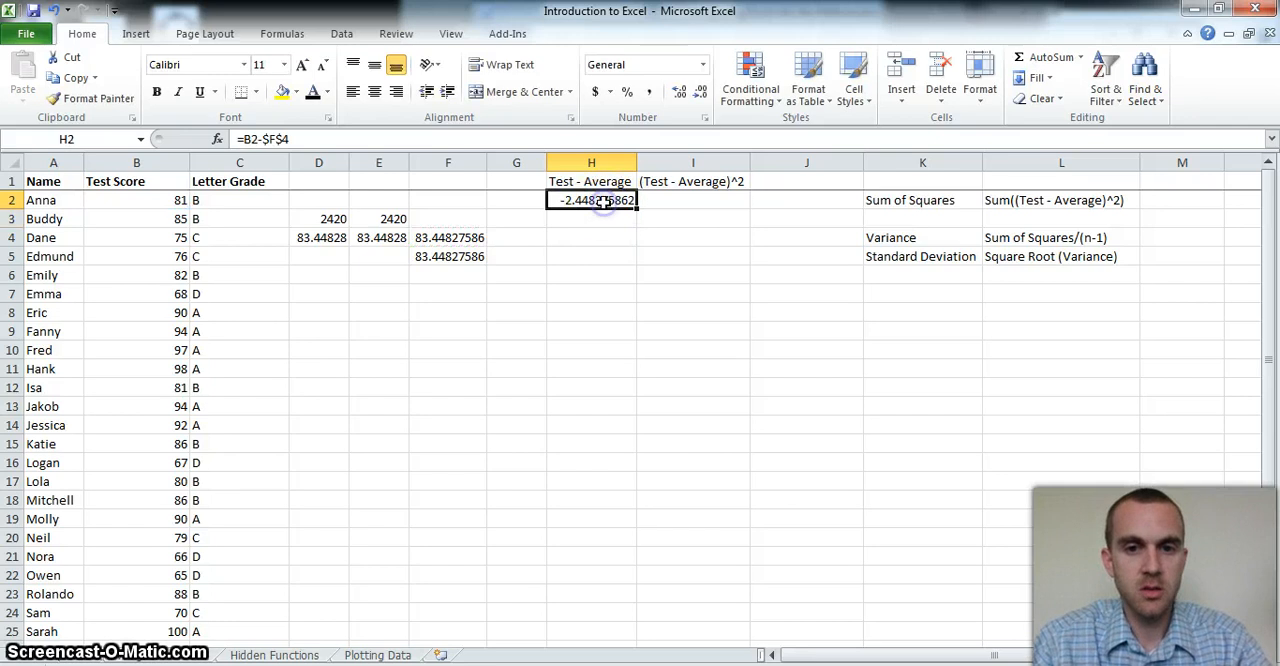
{"action": "left_click", "coordinate": [602, 211]}
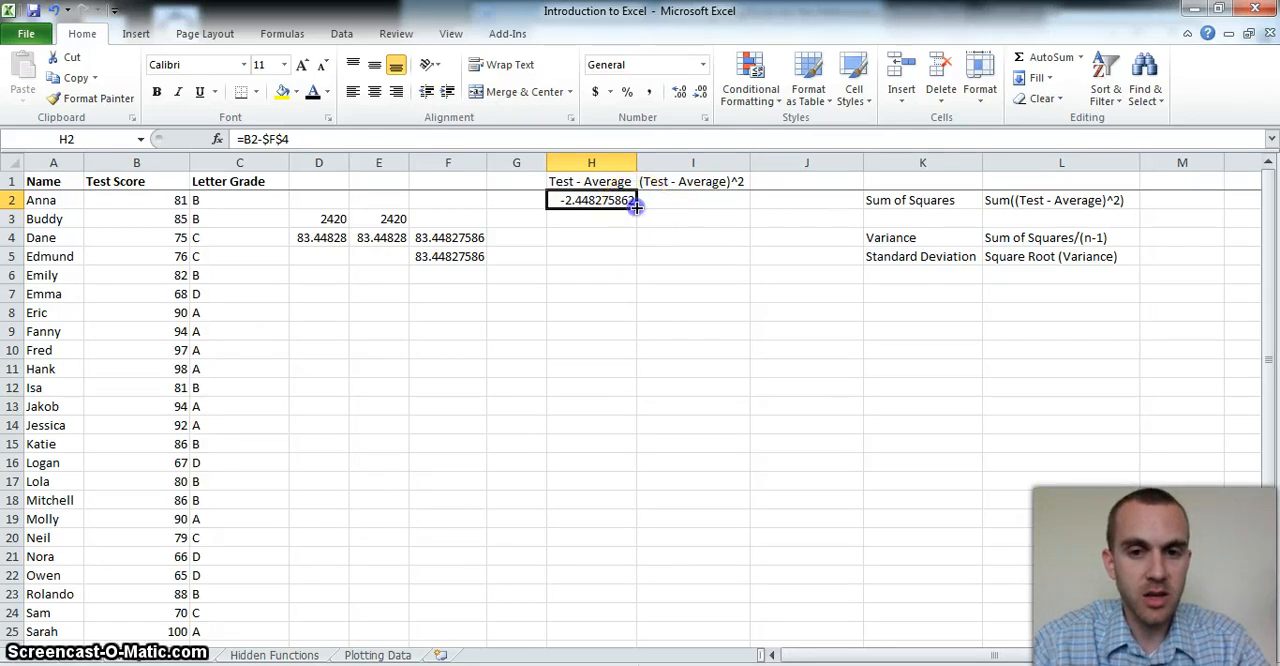
{"action": "left_click_drag", "start_coordinate": [632, 216], "coordinate": [625, 620]}
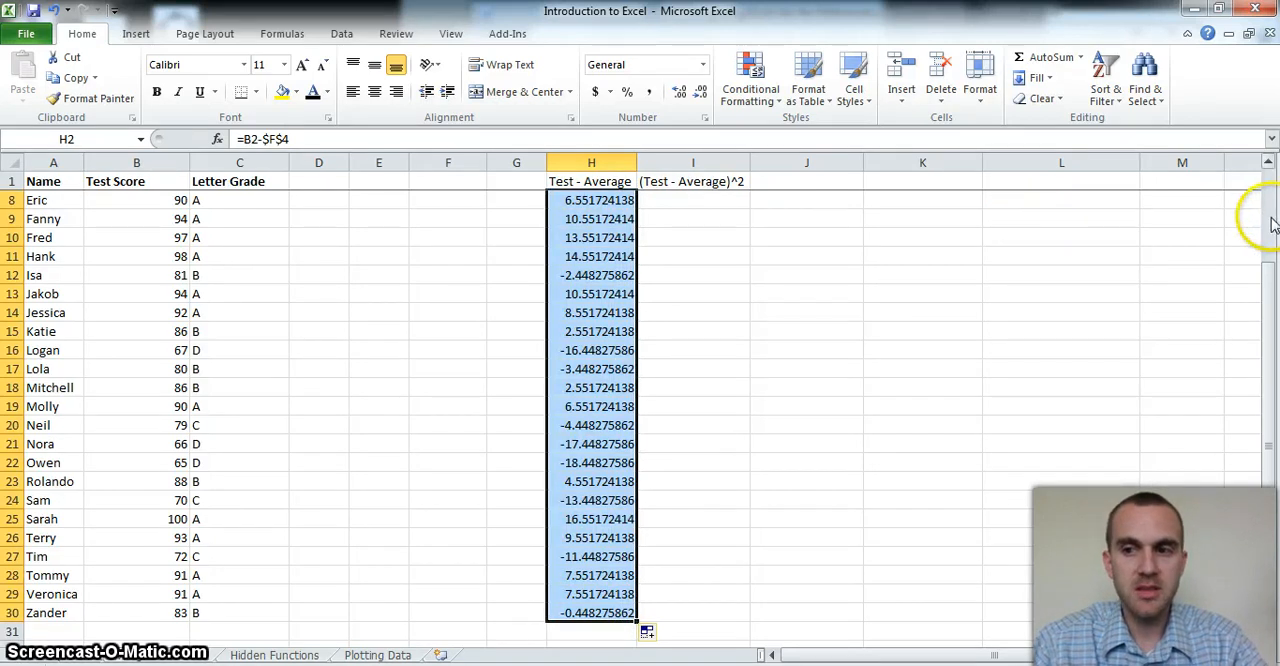
{"action": "scroll", "coordinate": [1268, 214], "scroll_direction": "up", "scroll_amount": 2}
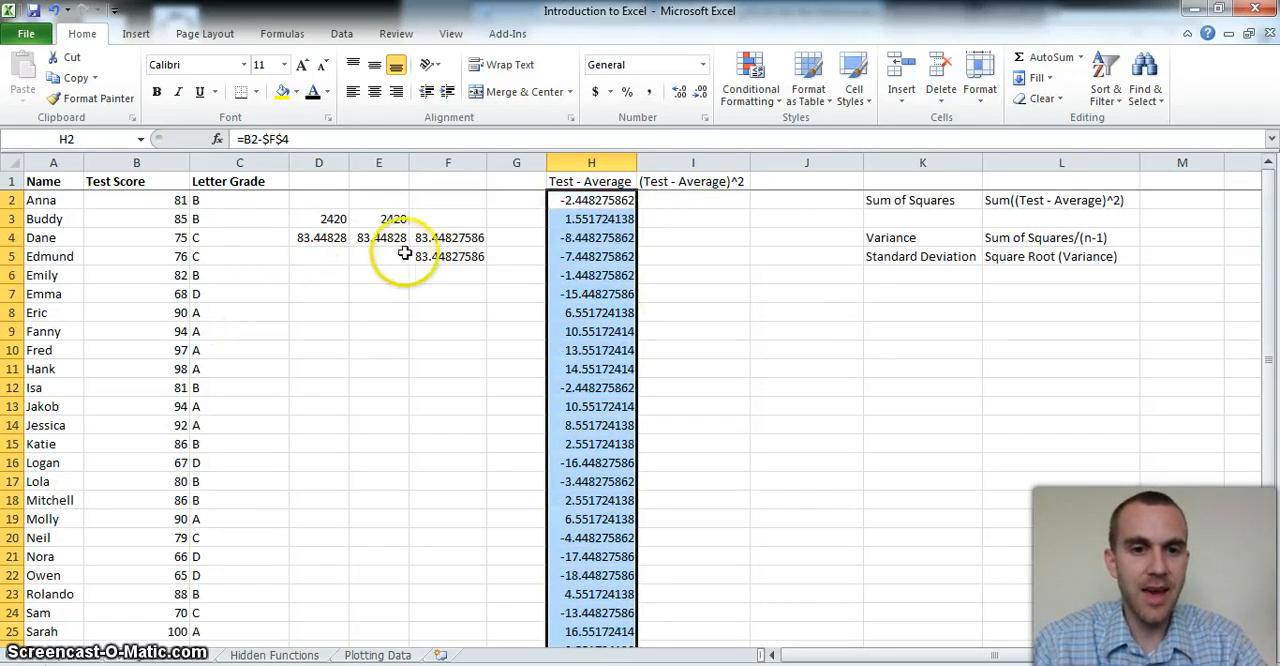
Enter a formula in I2 that squares the difference in H2
{"action": "left_click", "coordinate": [645, 198]}
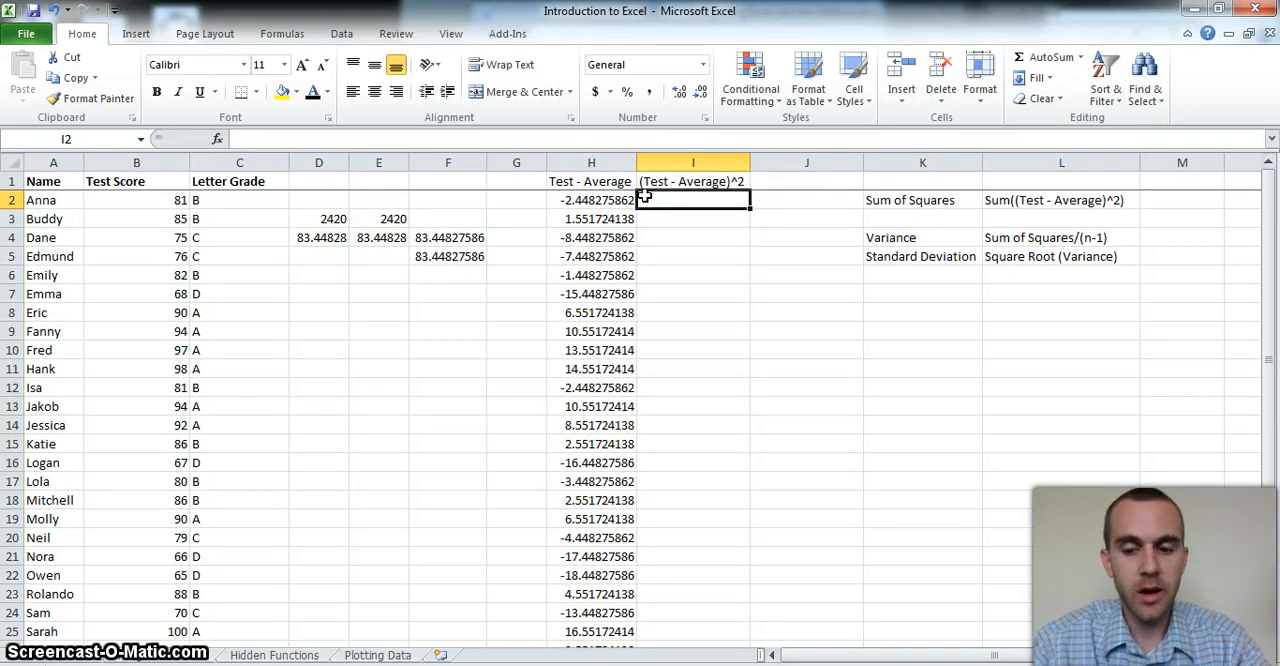
{"action": "type", "text": "="}
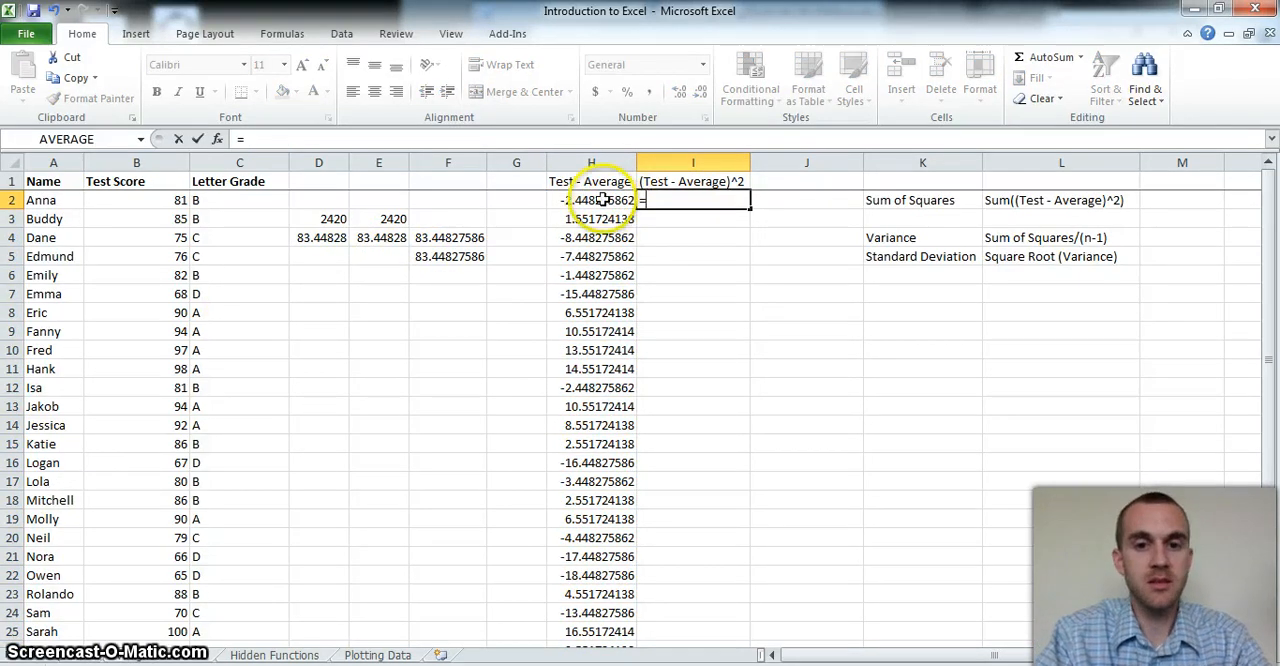
{"action": "left_click", "coordinate": [602, 199]}
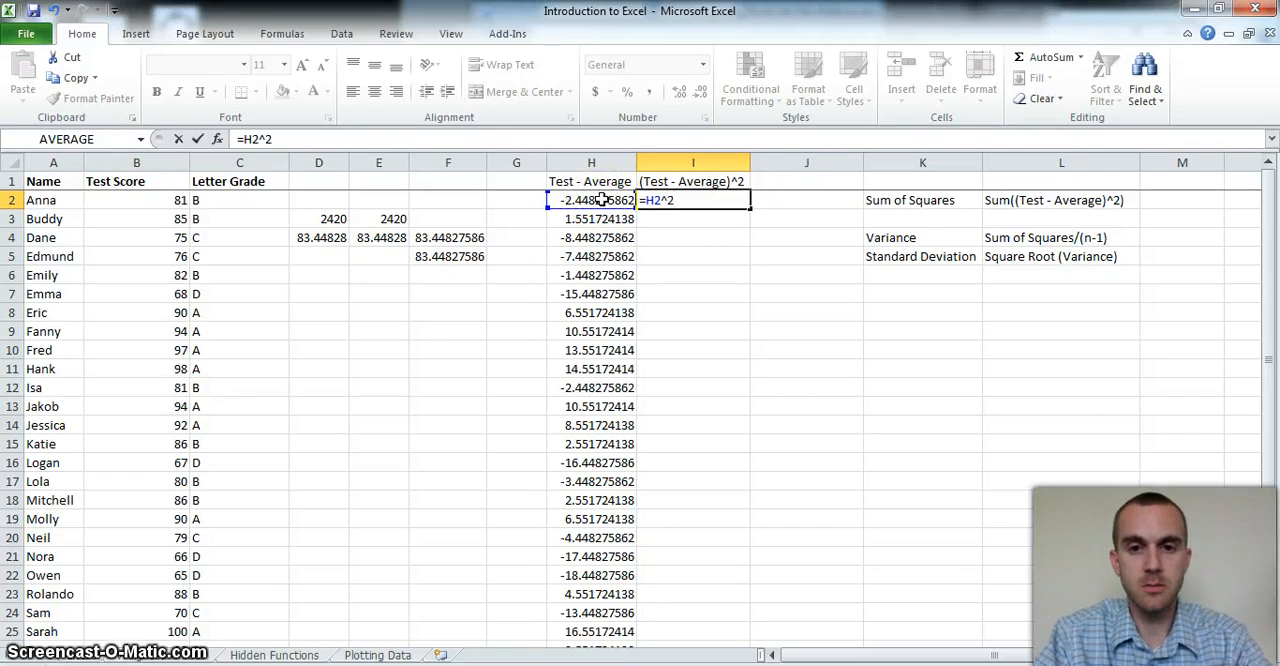
{"action": "key", "text": "Return"}
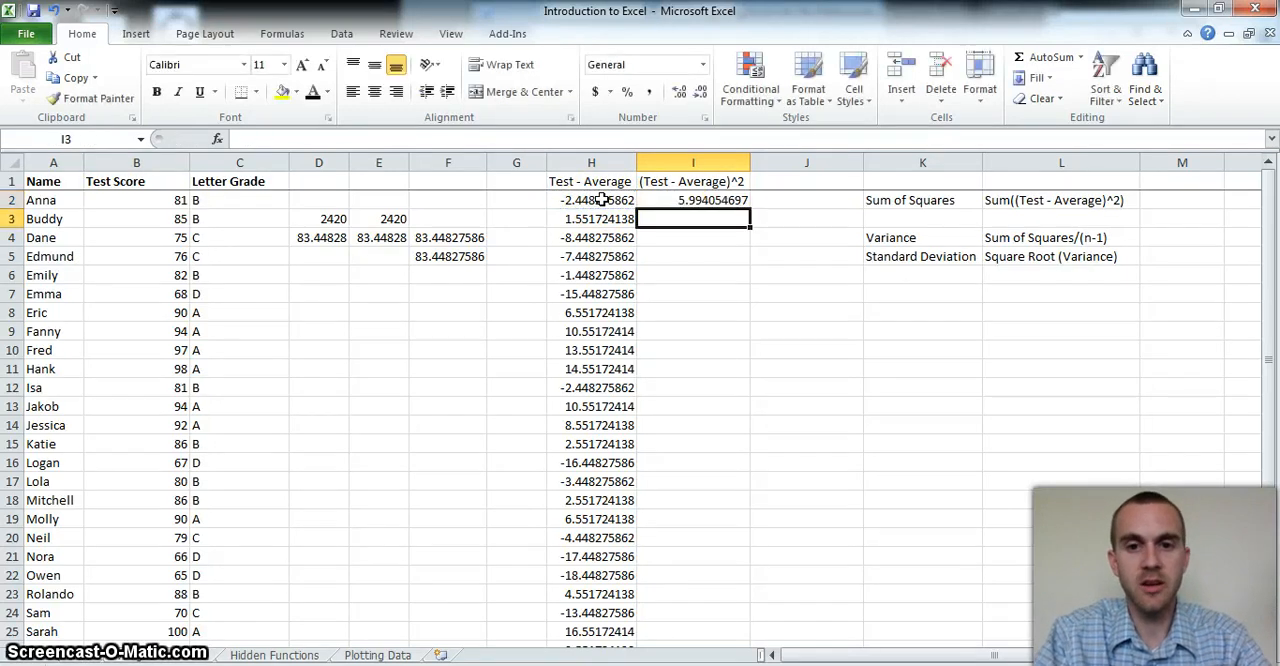
Fill the squared-difference formula in I2 down the column
{"action": "left_click", "coordinate": [727, 203]}
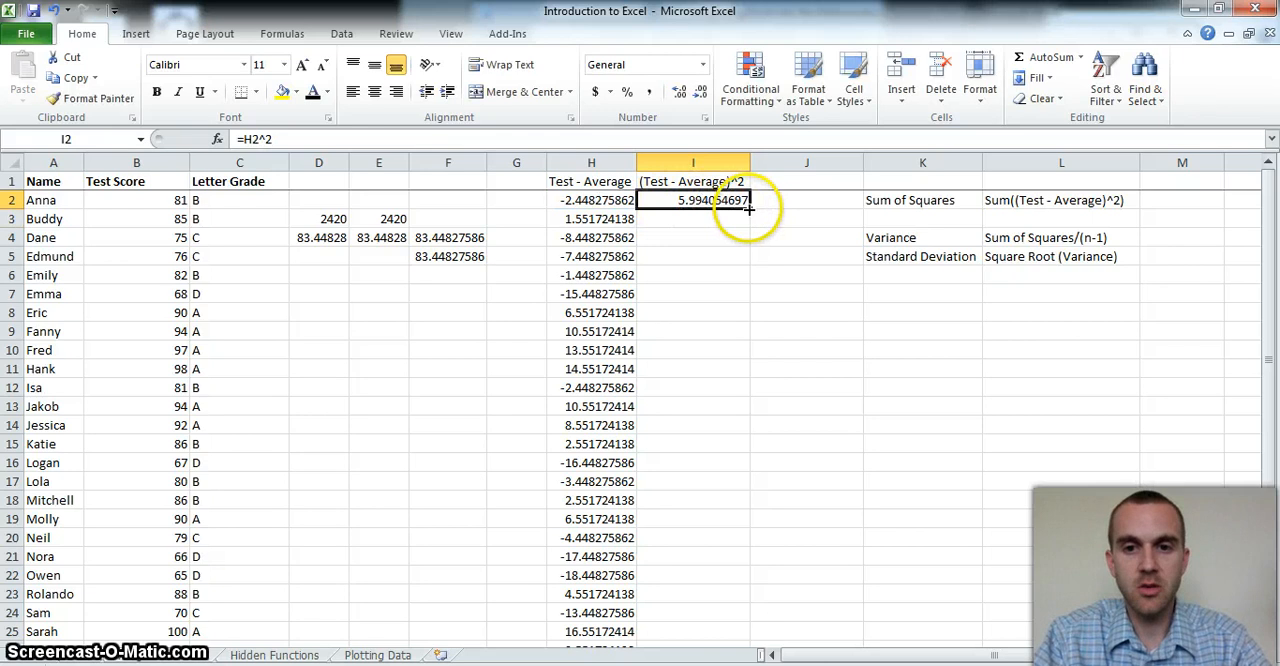
{"action": "mouse_move", "coordinate": [749, 209]}
{"action": "left_mouse_down"}
{"action": "mouse_move", "coordinate": [749, 366]}
{"action": "mouse_move", "coordinate": [718, 221]}
{"action": "mouse_move", "coordinate": [737, 508]}
{"action": "mouse_move", "coordinate": [737, 197]}
{"action": "mouse_move", "coordinate": [745, 205]}
{"action": "left_mouse_up"}
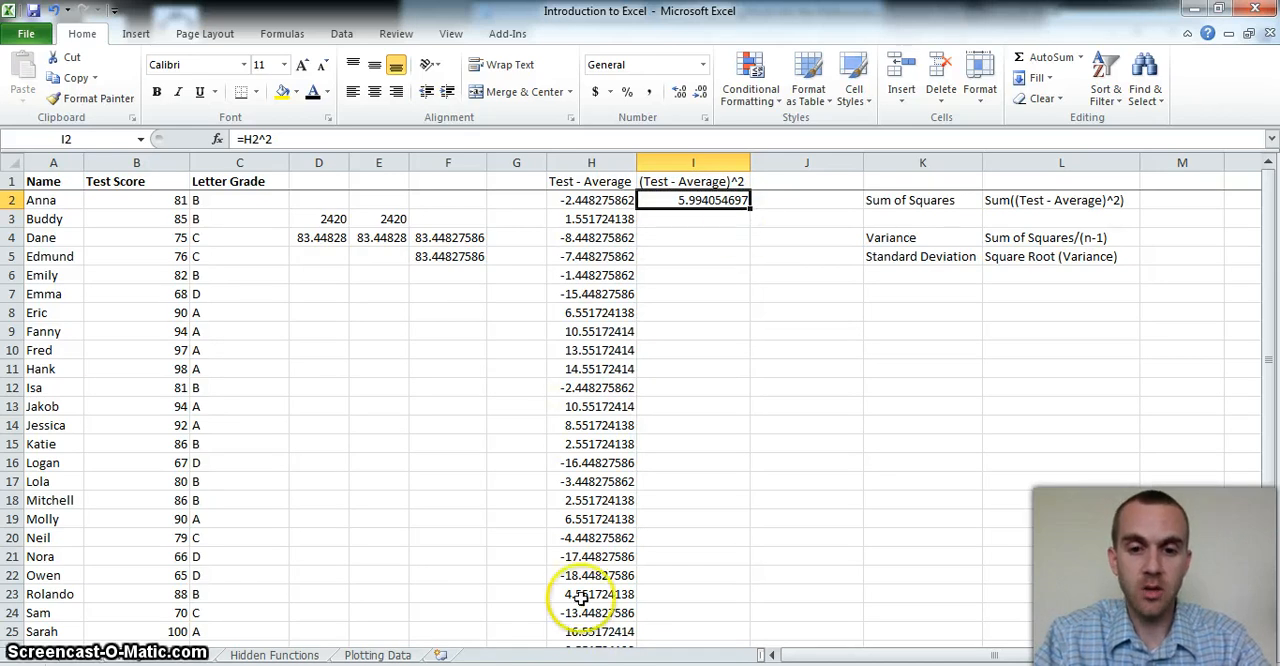
{"action": "double_click", "coordinate": [750, 209]}
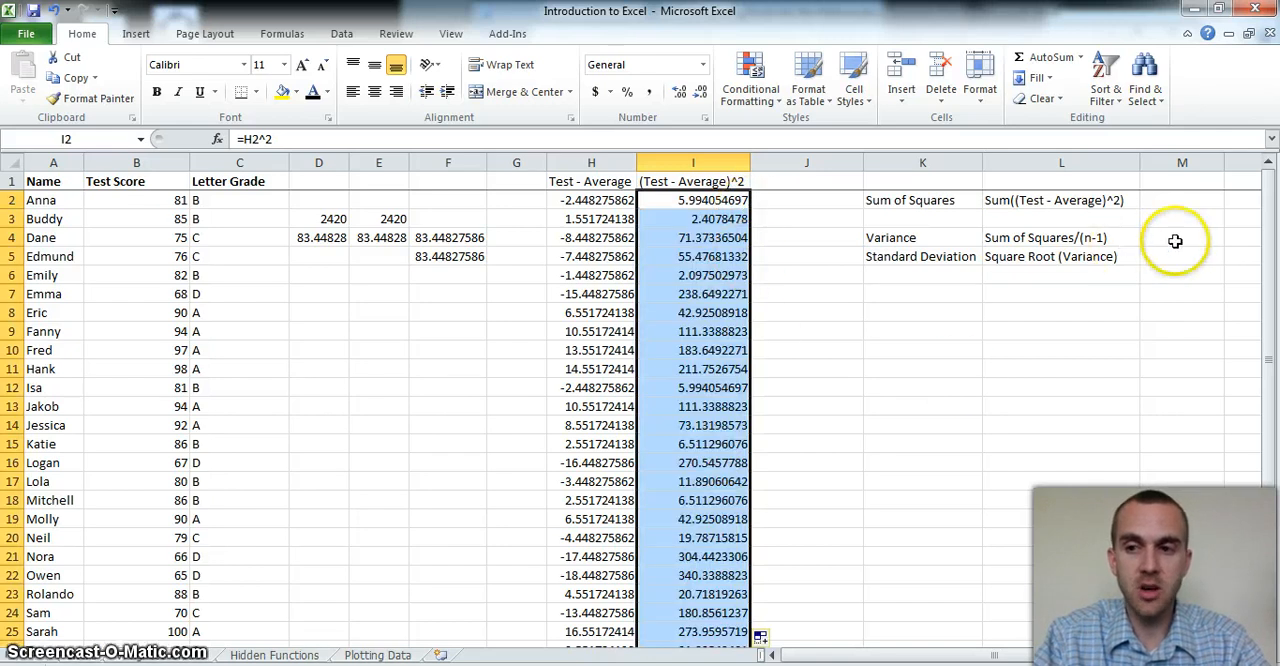
Enter a SUM formula in M2 totalling the squared differences in I2:I31 as the sum of squares
{"action": "mouse_move", "coordinate": [1268, 258]}
{"action": "left_mouse_down"}
{"action": "mouse_move", "coordinate": [1266, 344]}
{"action": "mouse_move", "coordinate": [1259, 260]}
{"action": "left_mouse_up"}
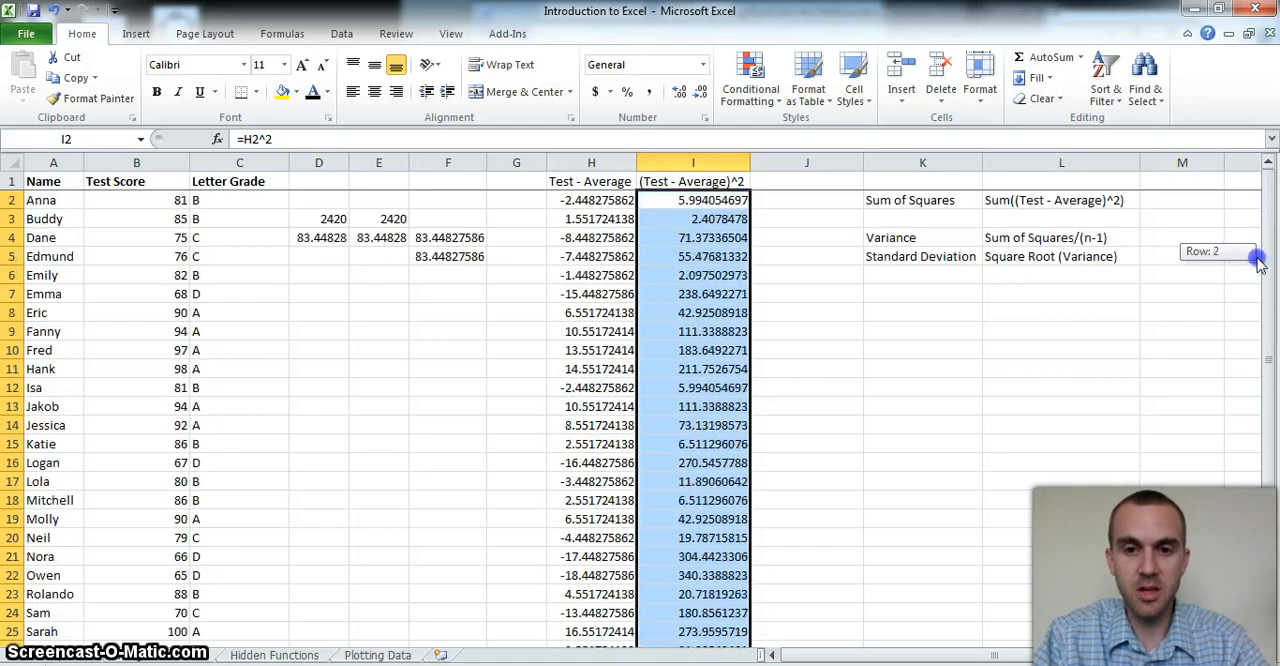
{"action": "left_click_drag", "start_coordinate": [1245, 195], "coordinate": [1203, 191]}
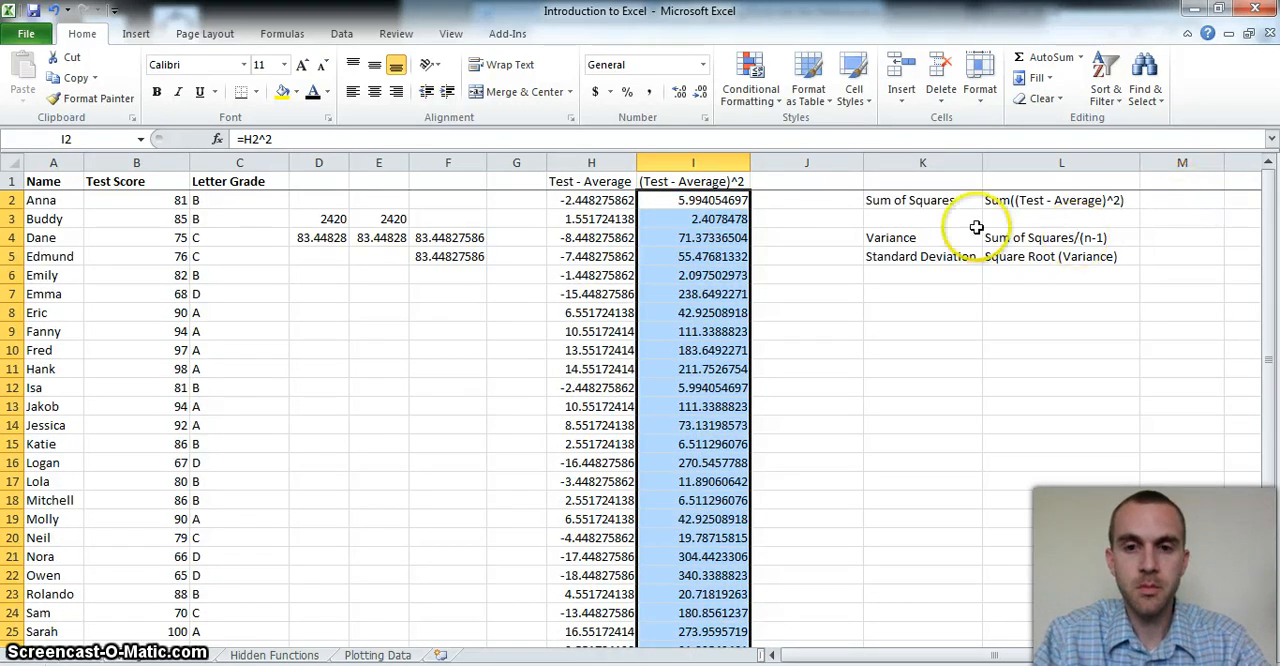
{"action": "left_click", "coordinate": [1172, 199]}
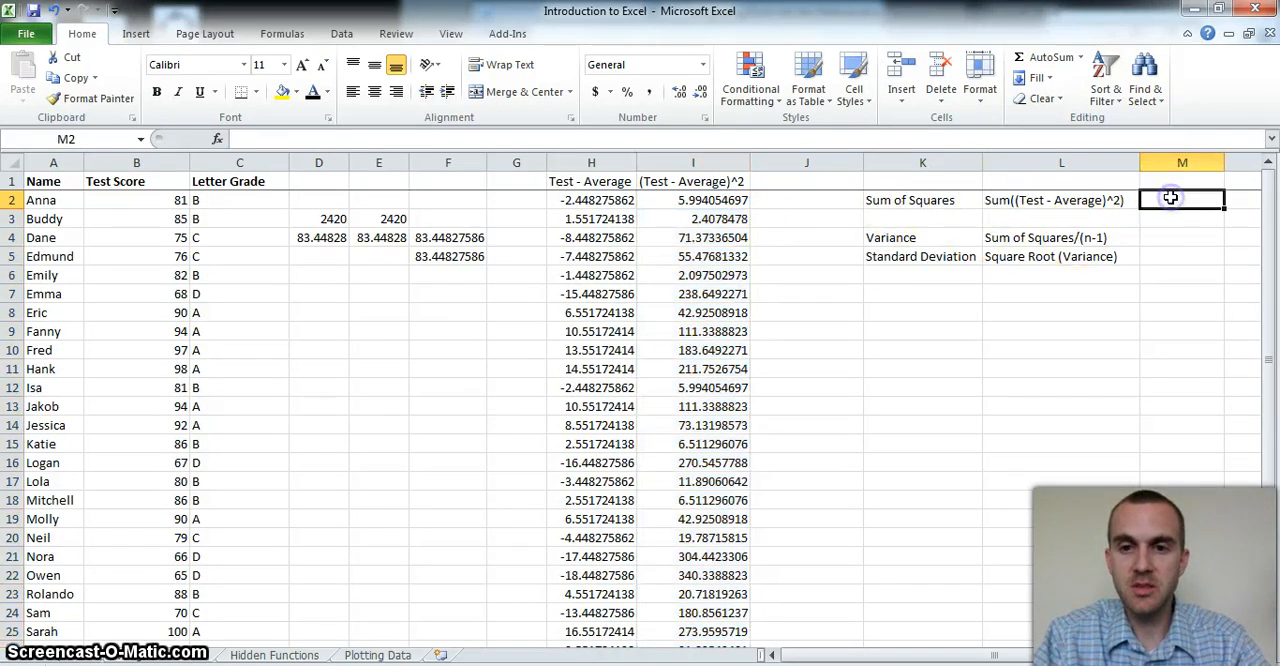
{"action": "type", "text": "="}
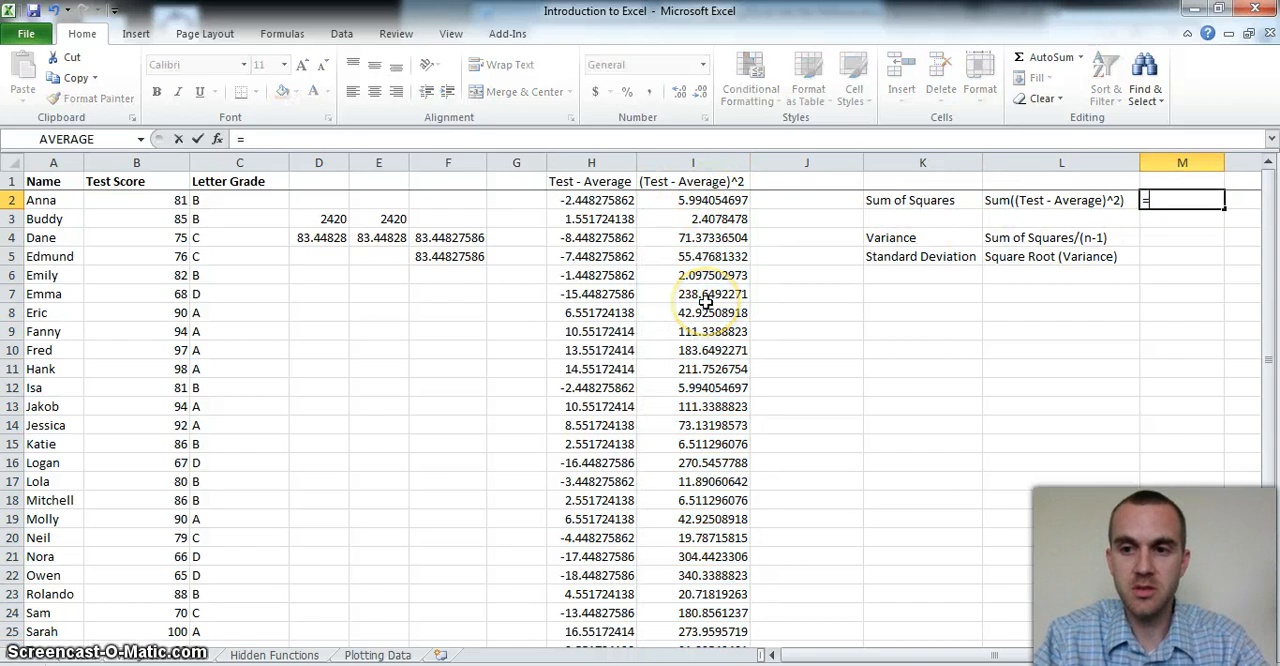
{"action": "type", "text": "su"}
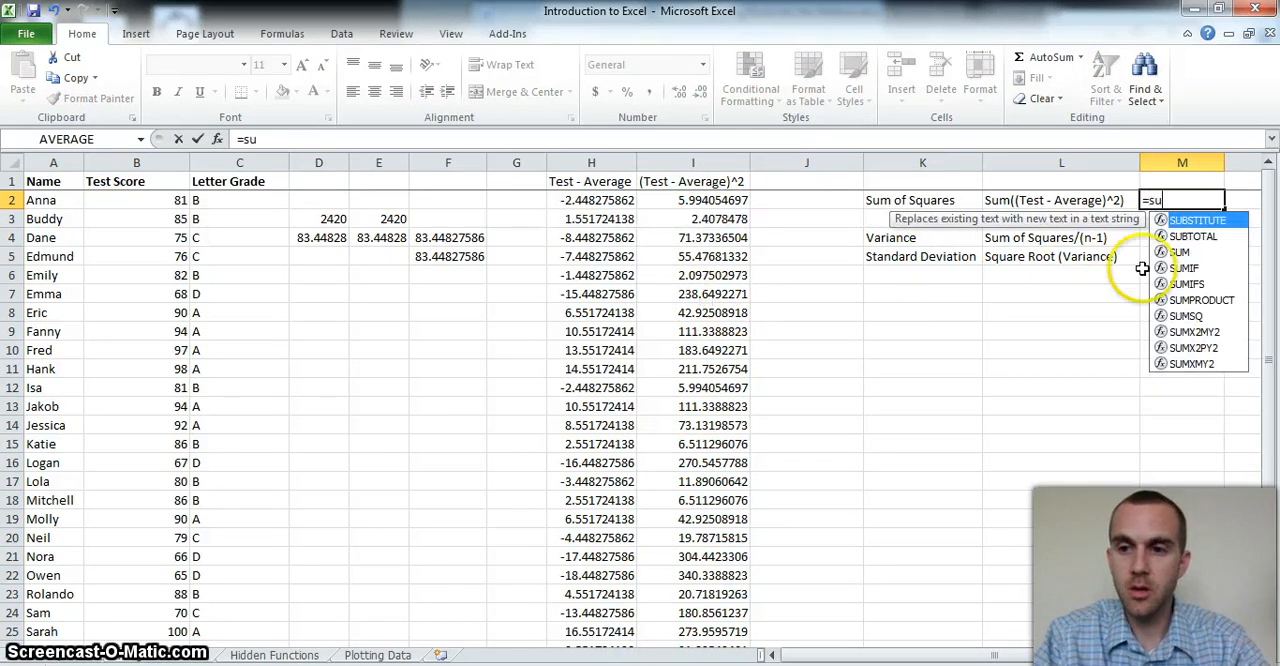
{"action": "double_click", "coordinate": [1180, 252]}
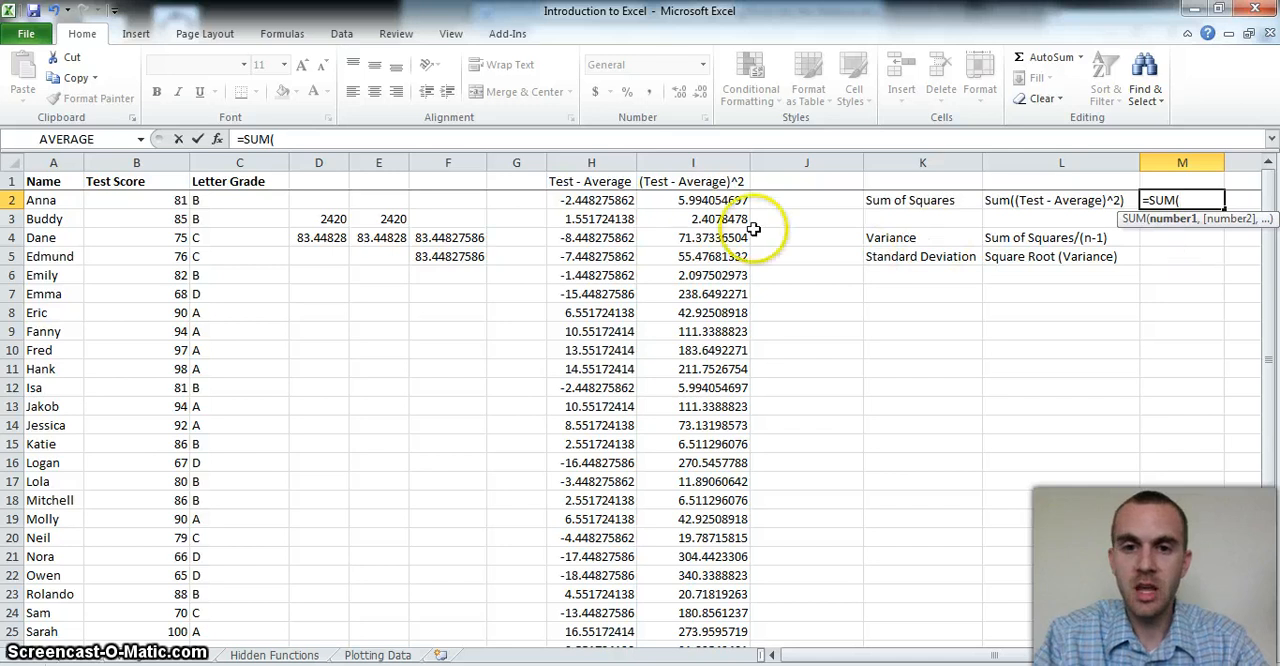
{"action": "left_click_drag", "start_coordinate": [700, 200], "coordinate": [708, 612]}
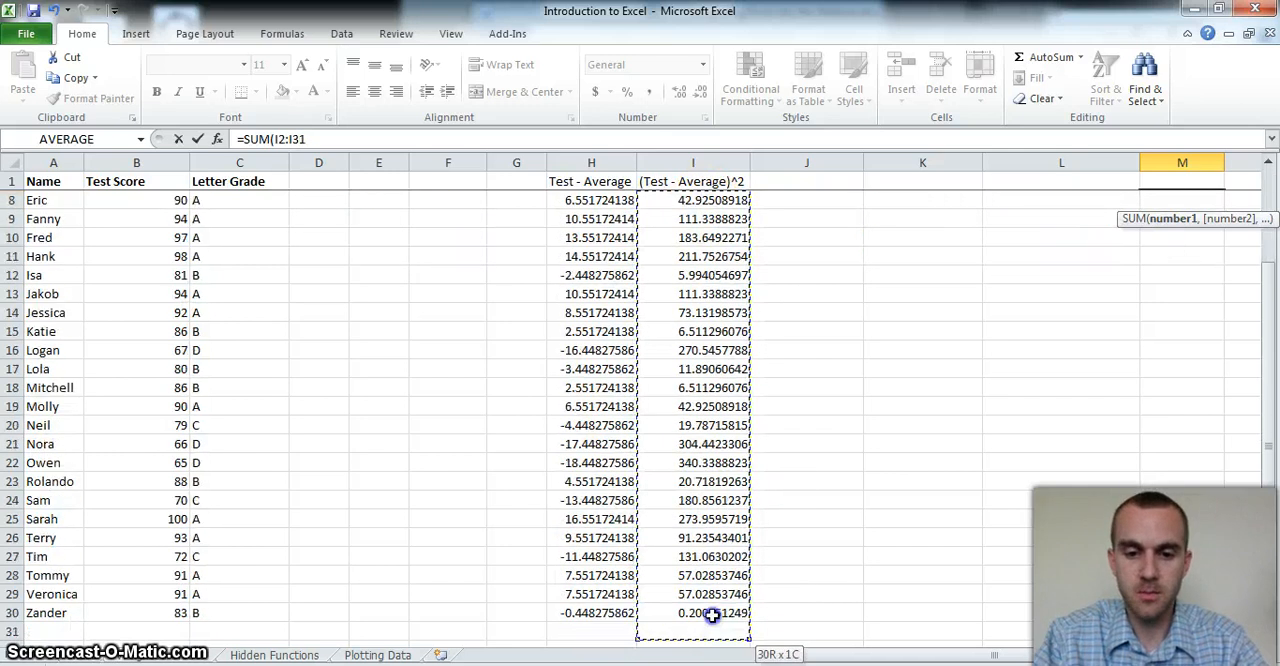
{"action": "key", "text": "Return"}
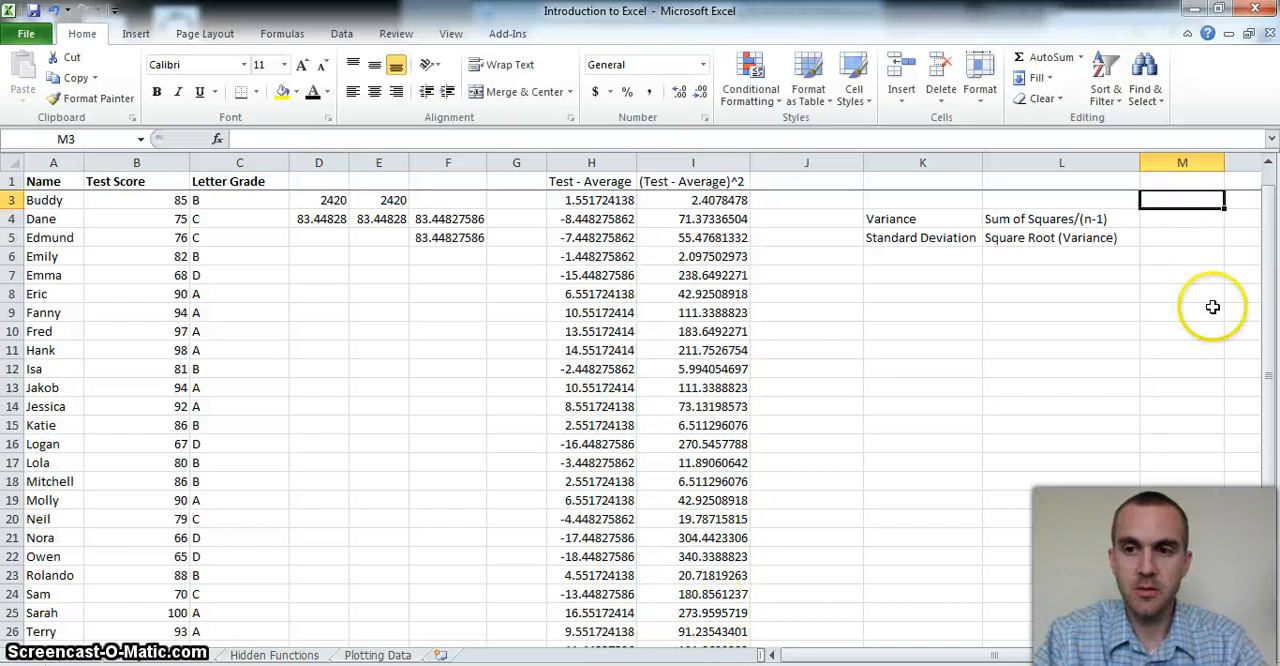
Enter a formula in M4 dividing the sum of squares in M2 by n−1 to get the variance
{"action": "left_click_drag", "start_coordinate": [1270, 320], "coordinate": [1270, 250]}
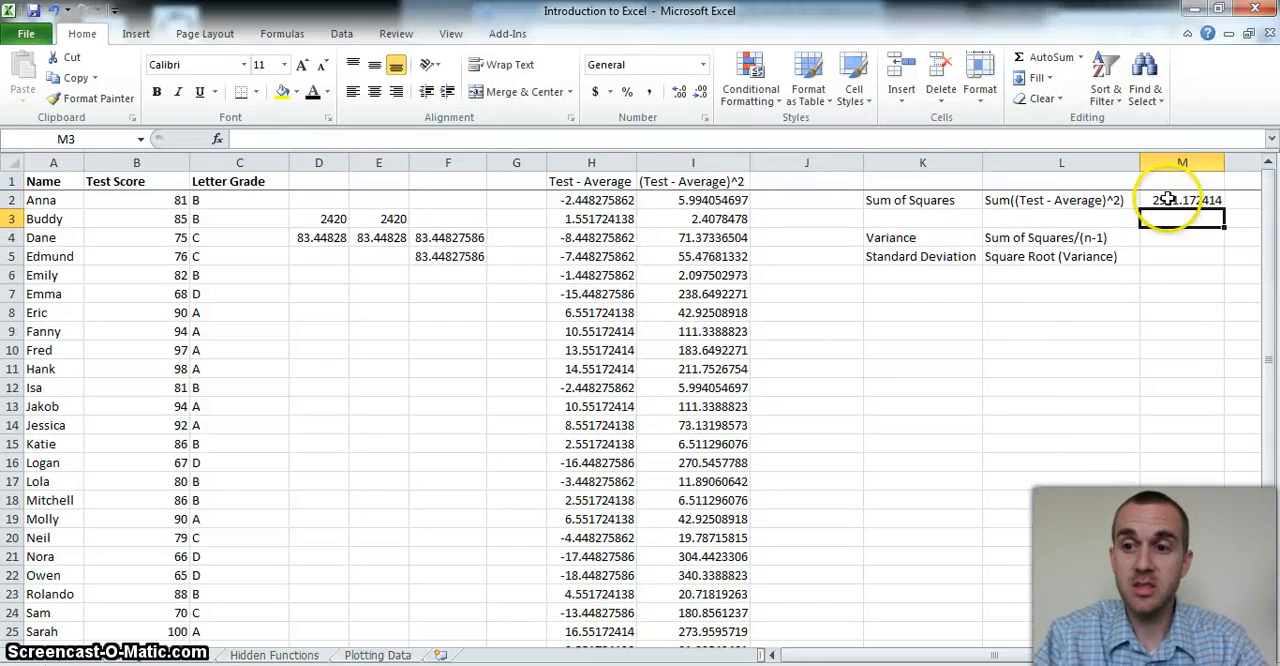
{"action": "left_click", "coordinate": [1157, 238]}
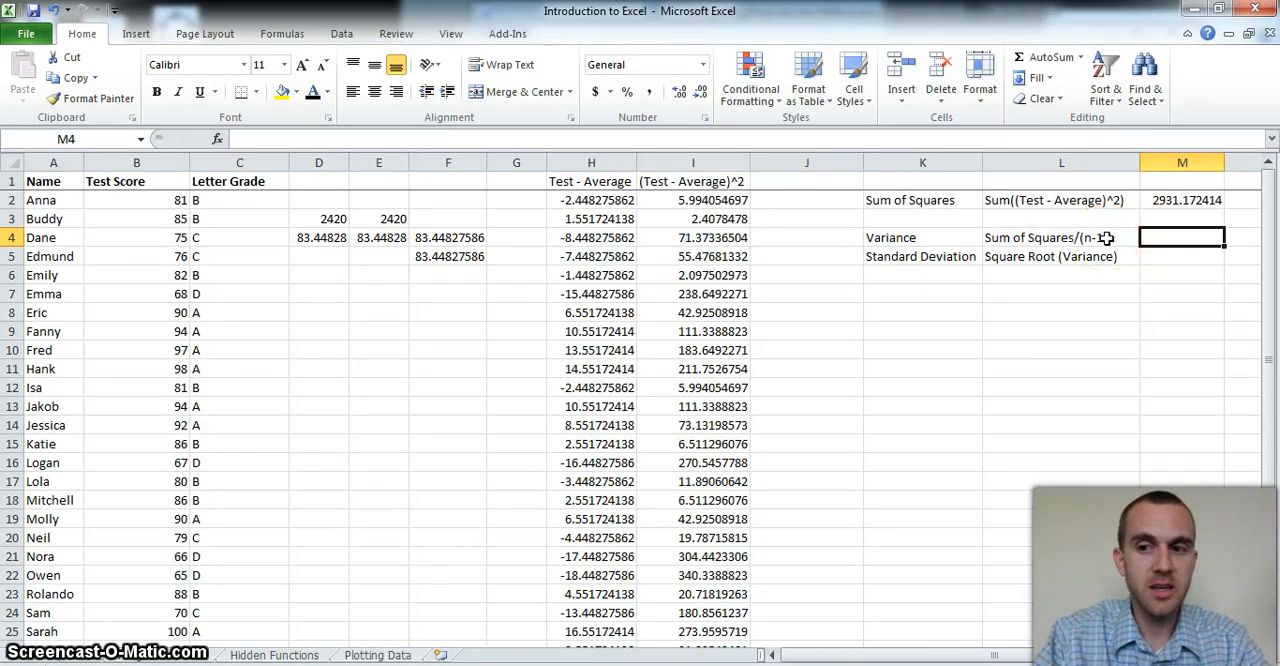
{"action": "left_click", "coordinate": [1155, 240]}
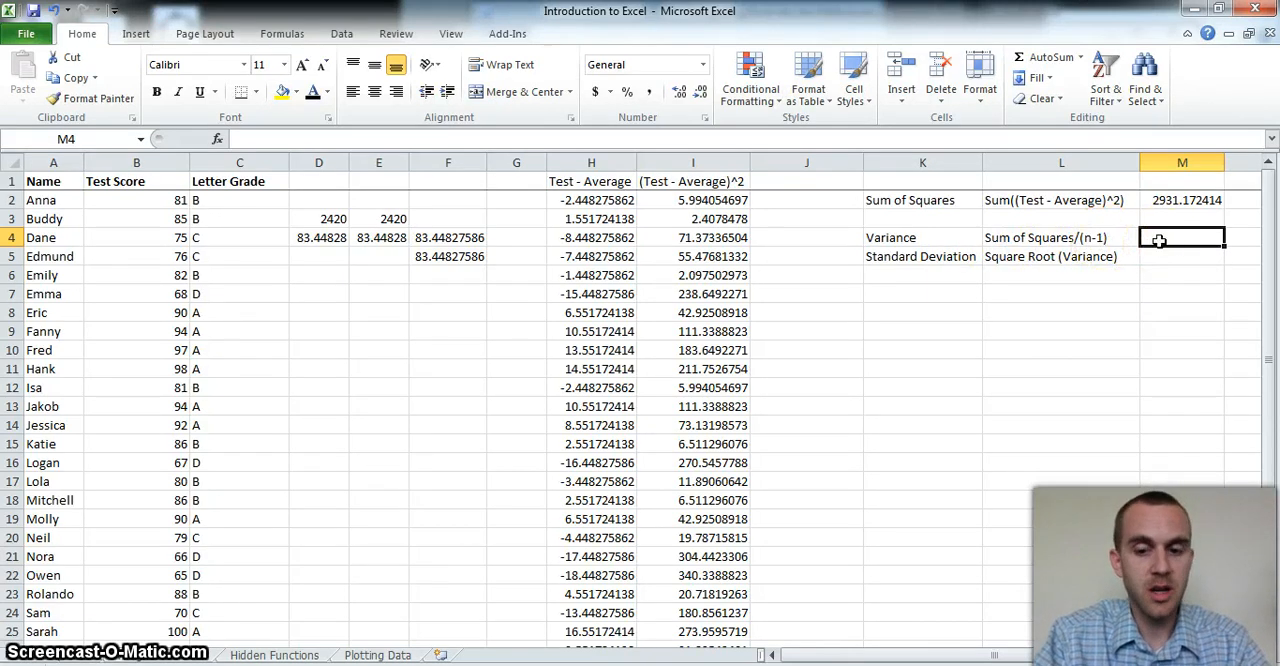
{"action": "type", "text": "="}
{"action": "left_click", "coordinate": [1163, 203]}
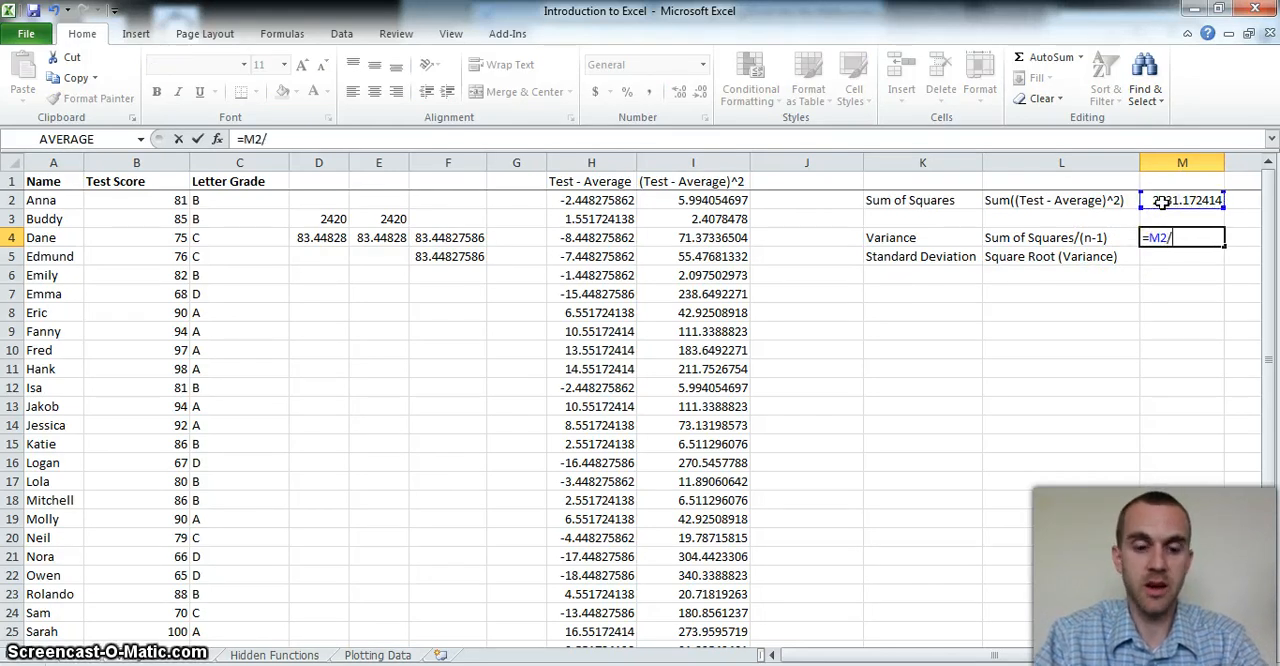
{"action": "key", "text": "Return"}
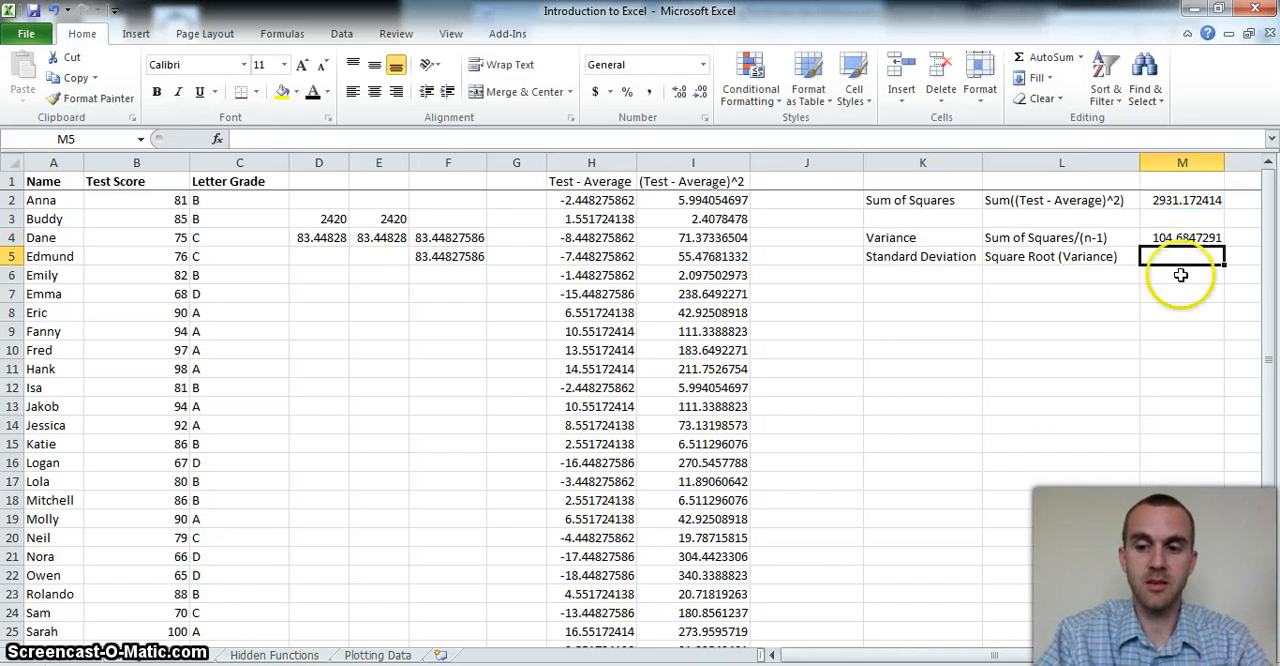
Enter a VAR.S formula in N4 over all the test scores in column B to check the variance
{"action": "left_click", "coordinate": [1222, 655]}
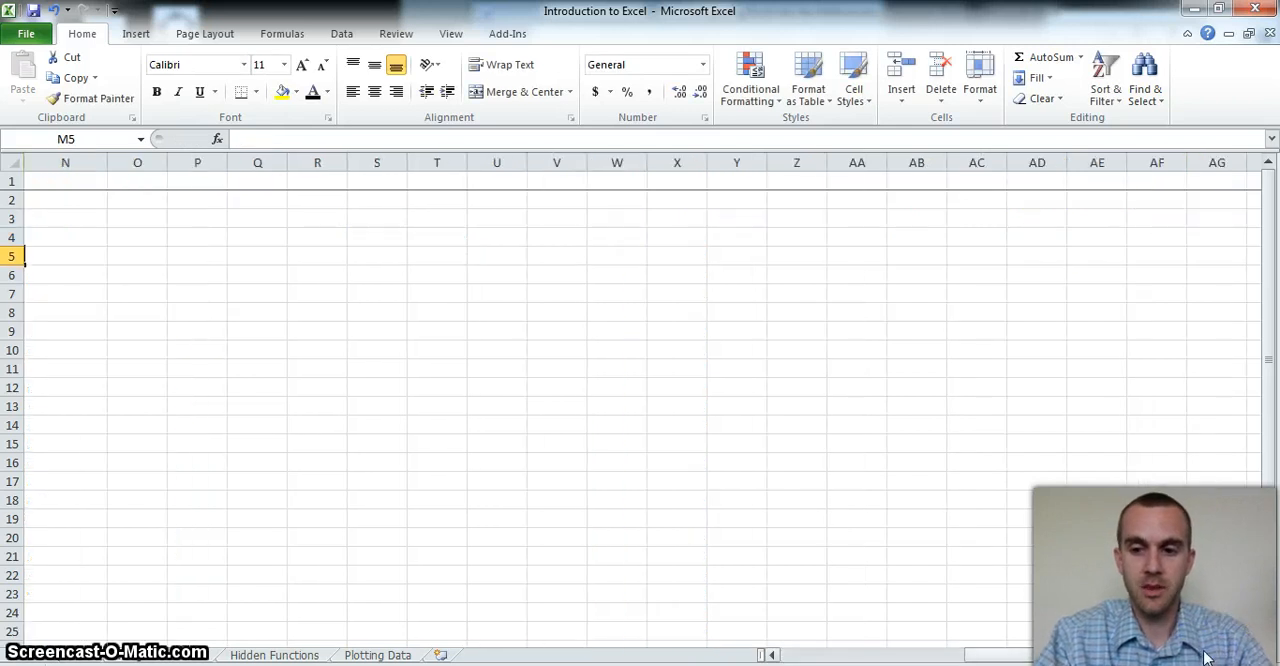
{"action": "left_click_drag", "start_coordinate": [1204, 657], "coordinate": [1110, 657]}
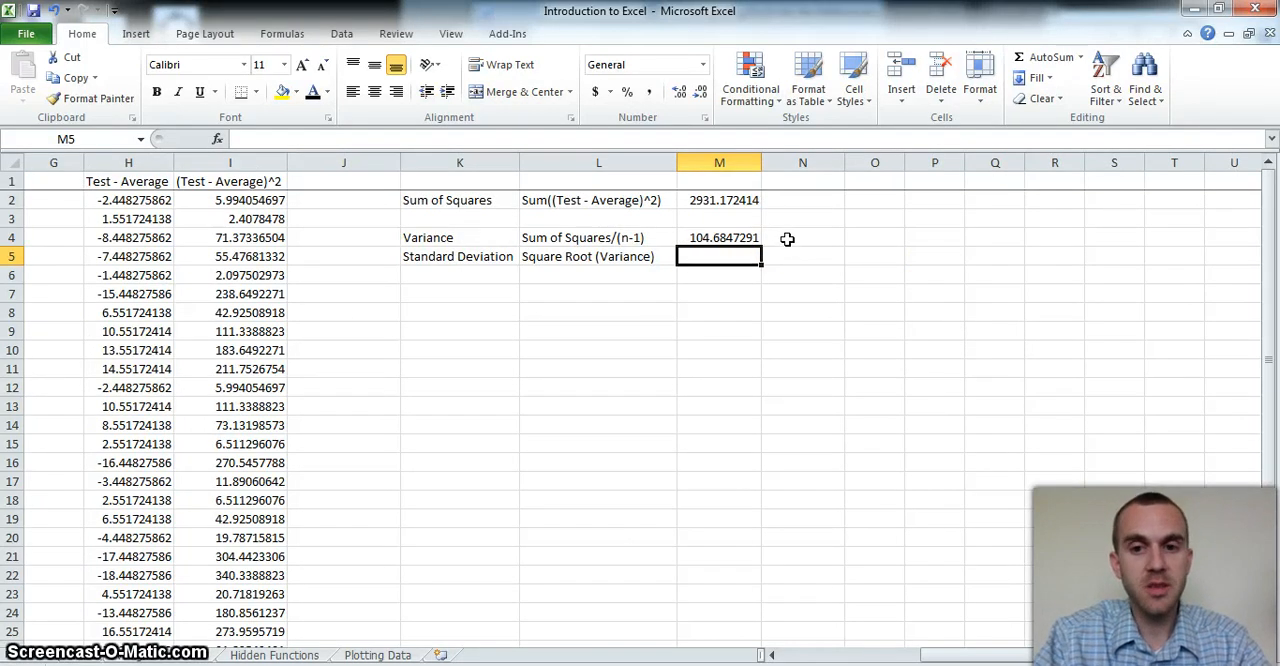
{"action": "left_click", "coordinate": [788, 238]}
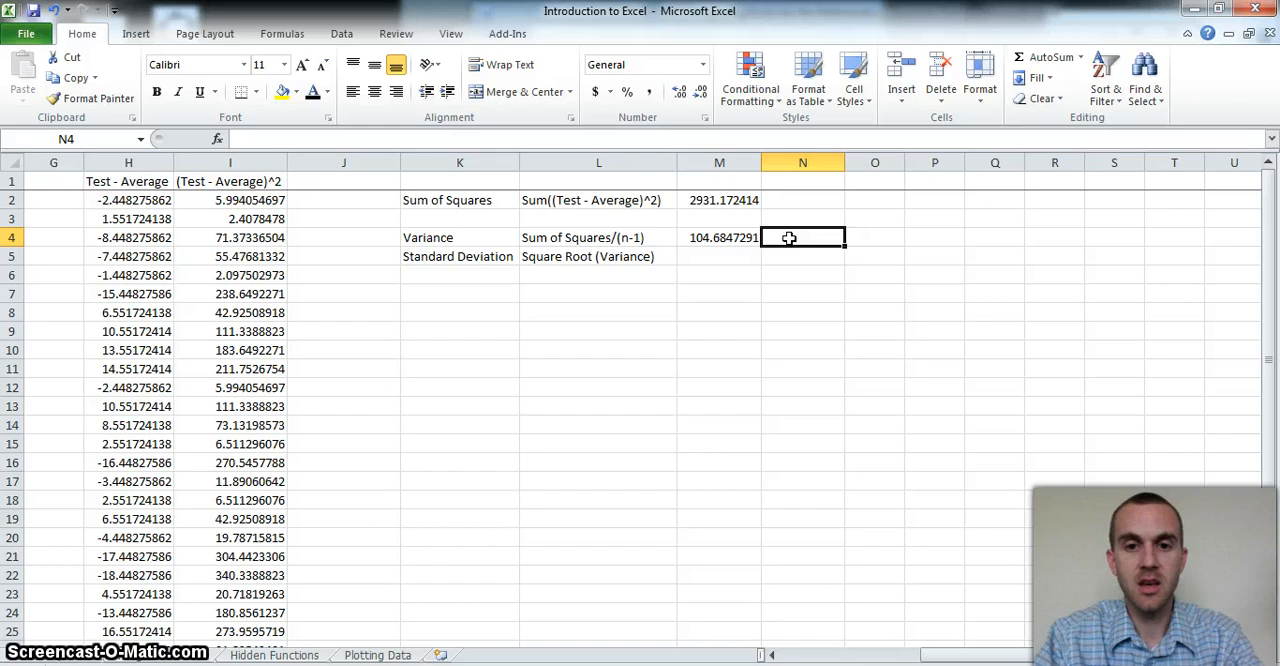
{"action": "type", "text": "="}
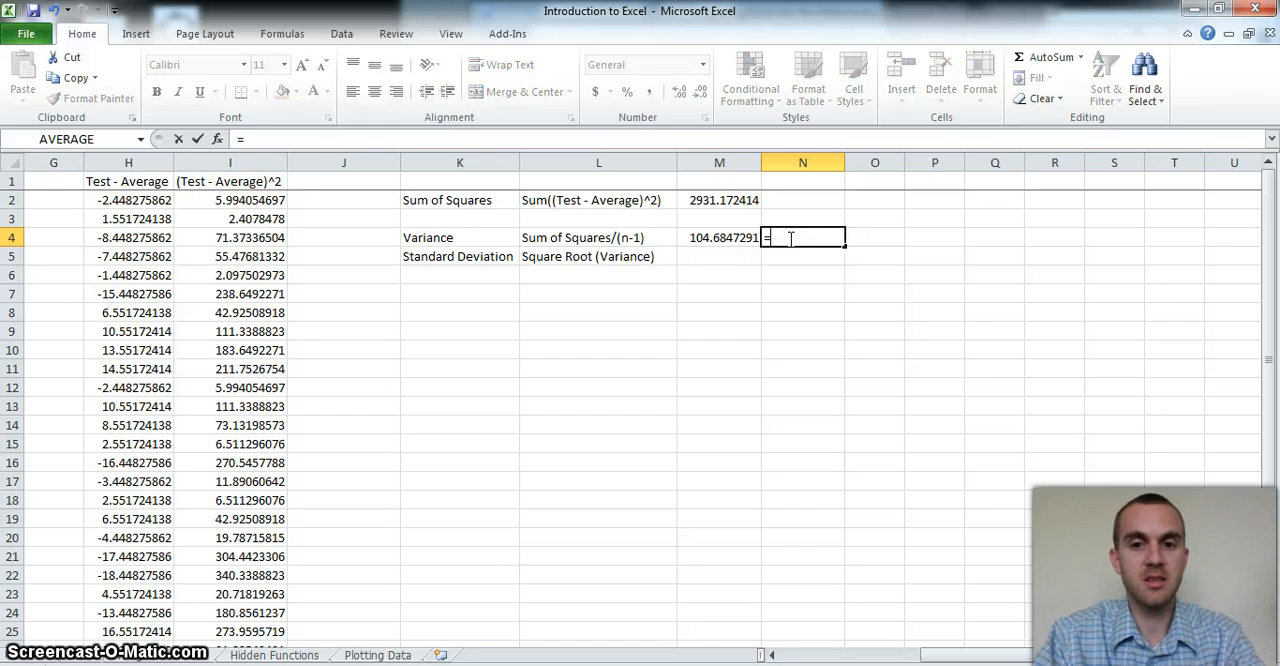
{"action": "type", "text": "va"}
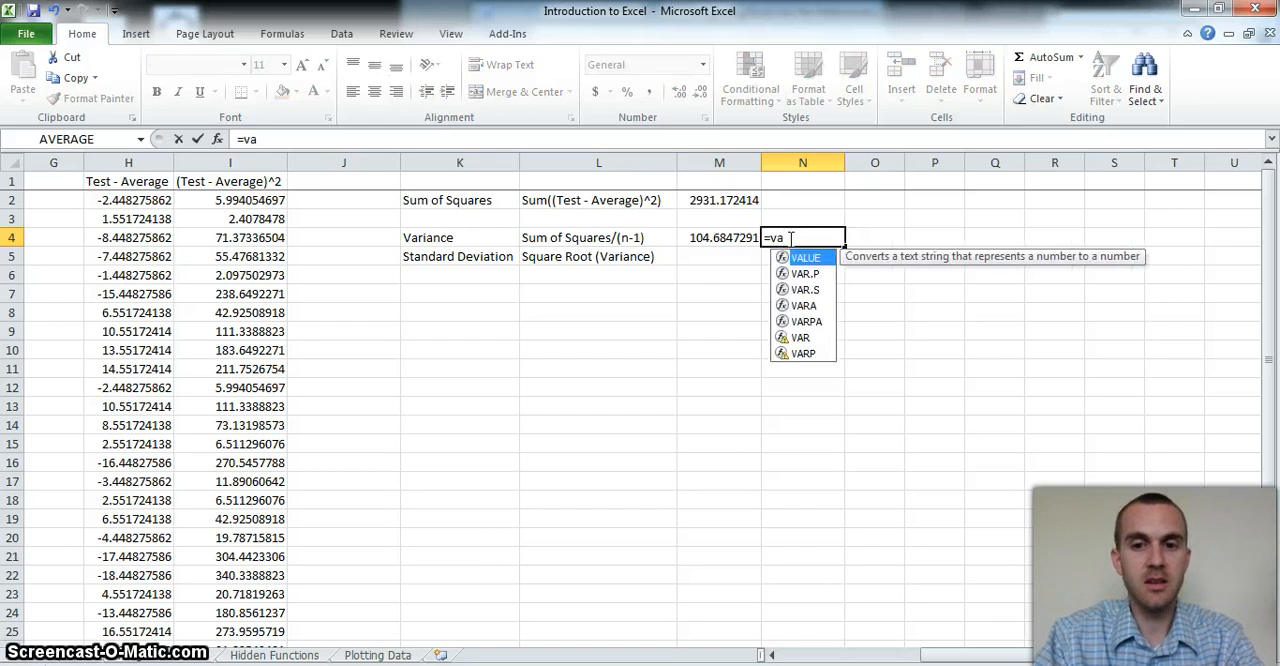
{"action": "left_click", "coordinate": [800, 290]}
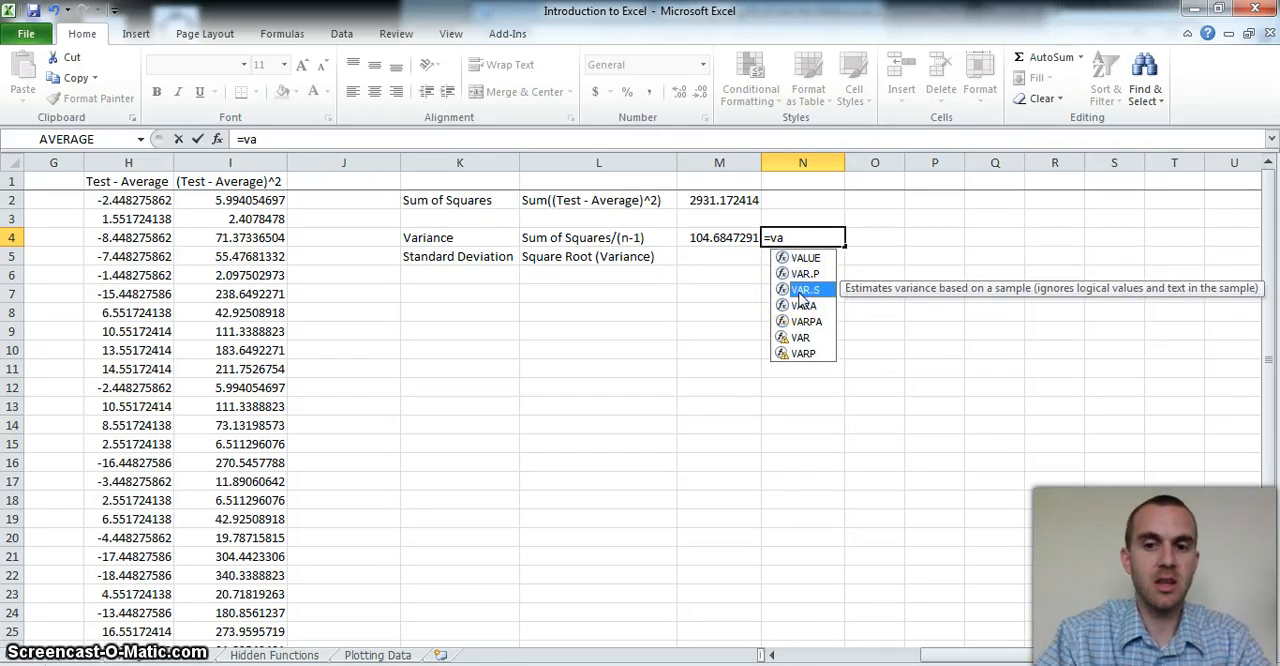
{"action": "left_click", "coordinate": [836, 300]}
{"action": "double_click", "coordinate": [815, 289]}
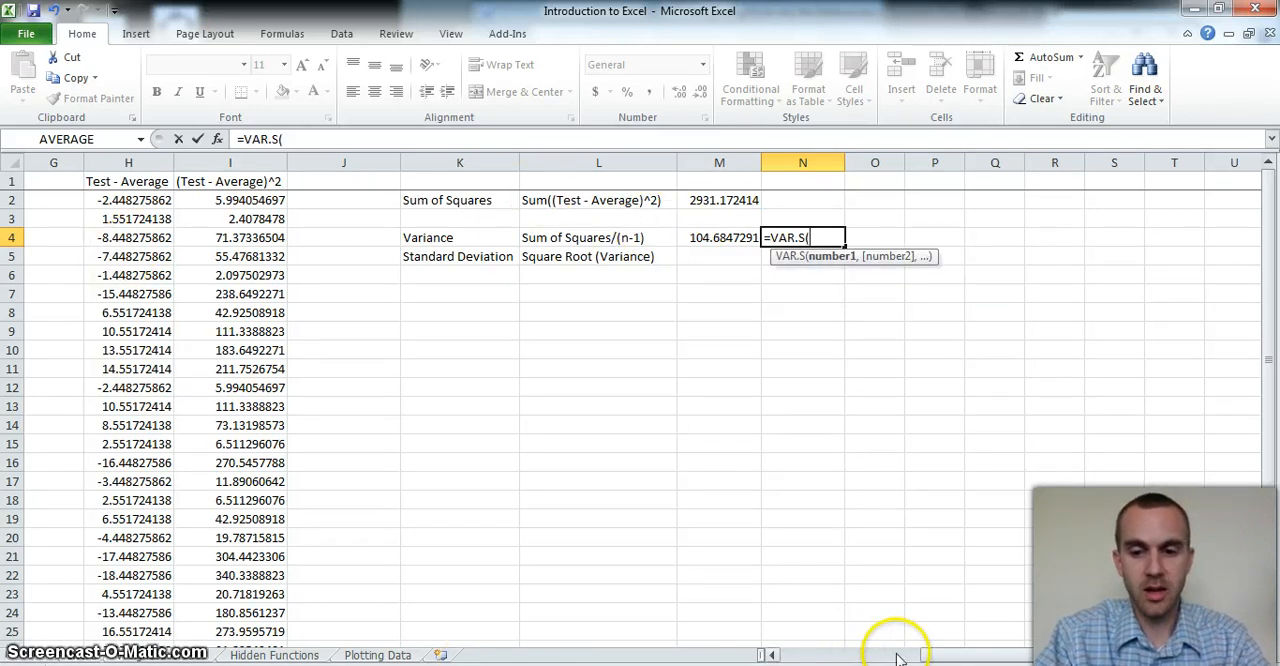
{"action": "left_click_drag", "start_coordinate": [898, 658], "coordinate": [822, 653]}
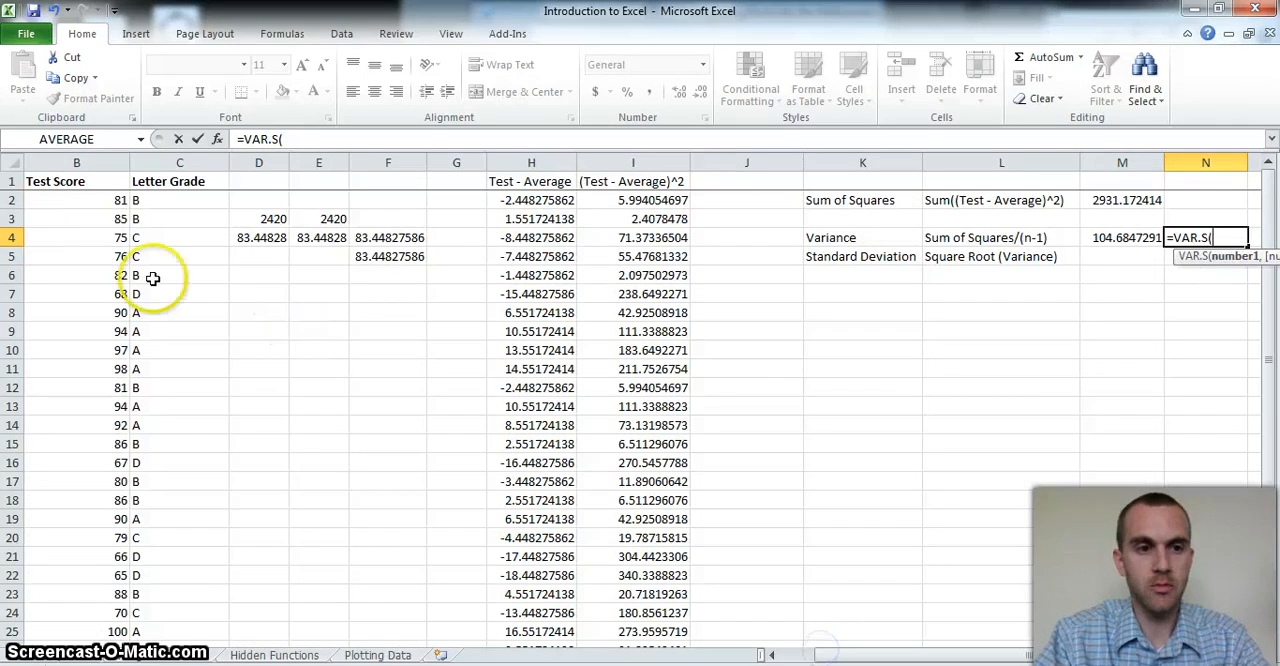
{"action": "left_click_drag", "start_coordinate": [50, 200], "coordinate": [60, 625]}
{"action": "key", "text": "Return"}
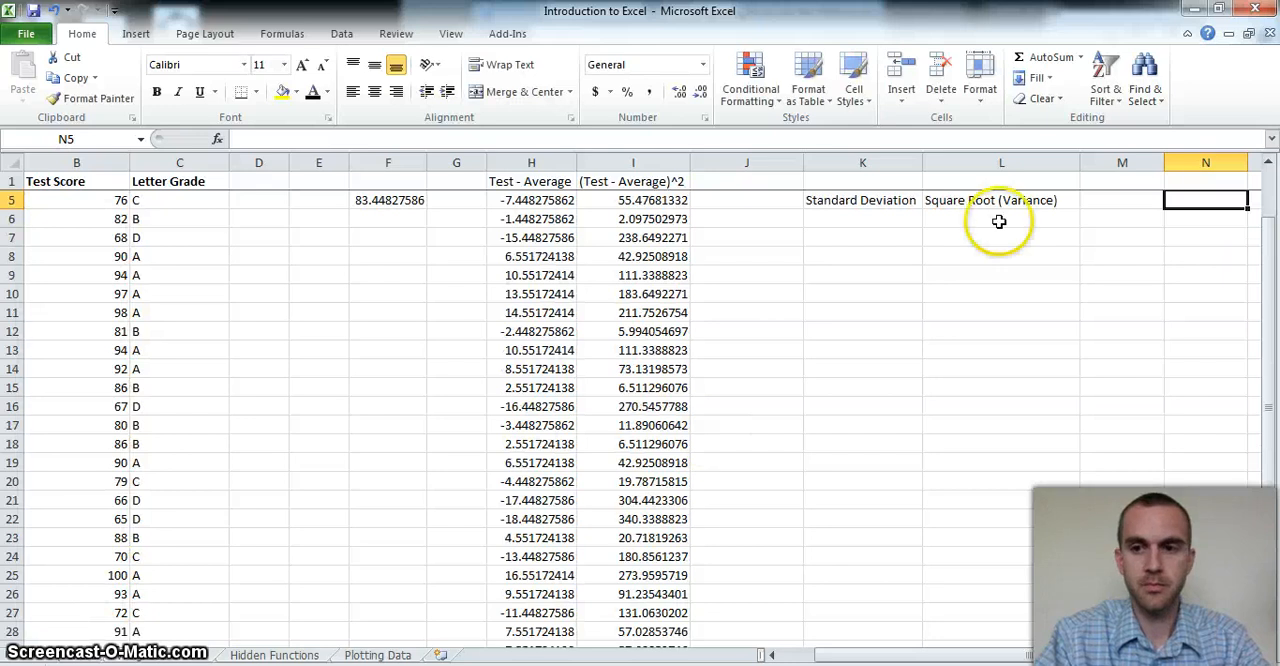
Enter =SQRT(M4) in M5 to compute the standard deviation from the variance
{"action": "left_click_drag", "start_coordinate": [1270, 239], "coordinate": [1268, 216]}
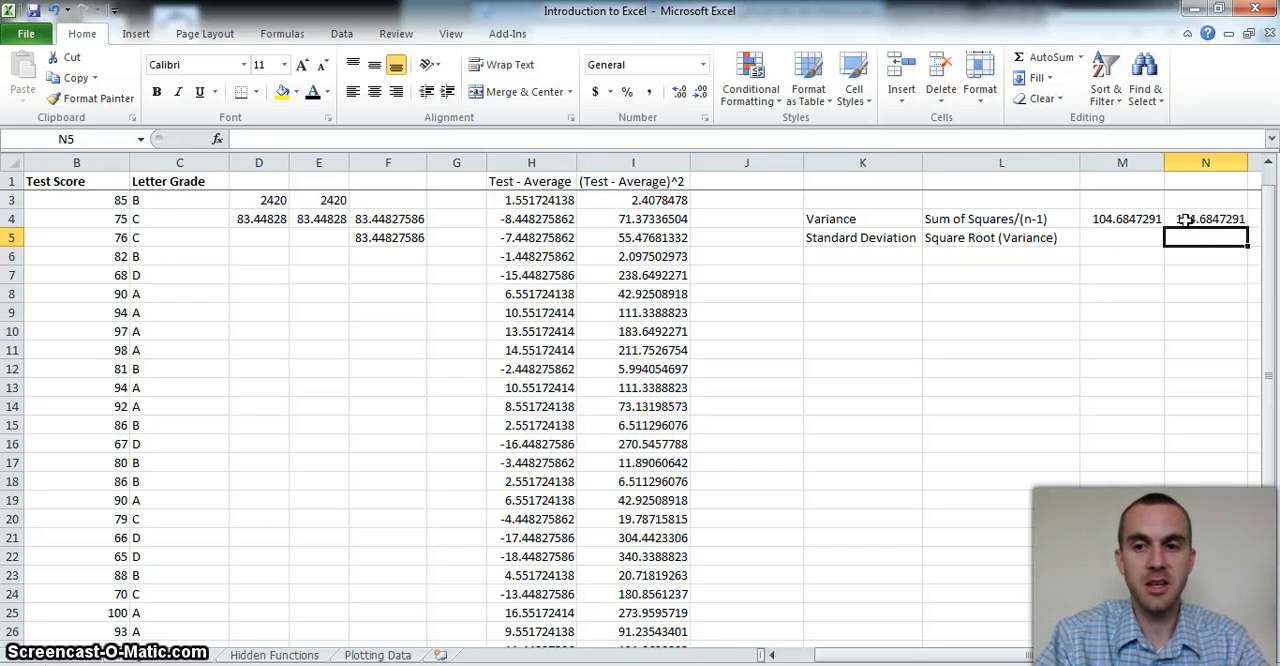
{"action": "left_click", "coordinate": [1133, 237]}
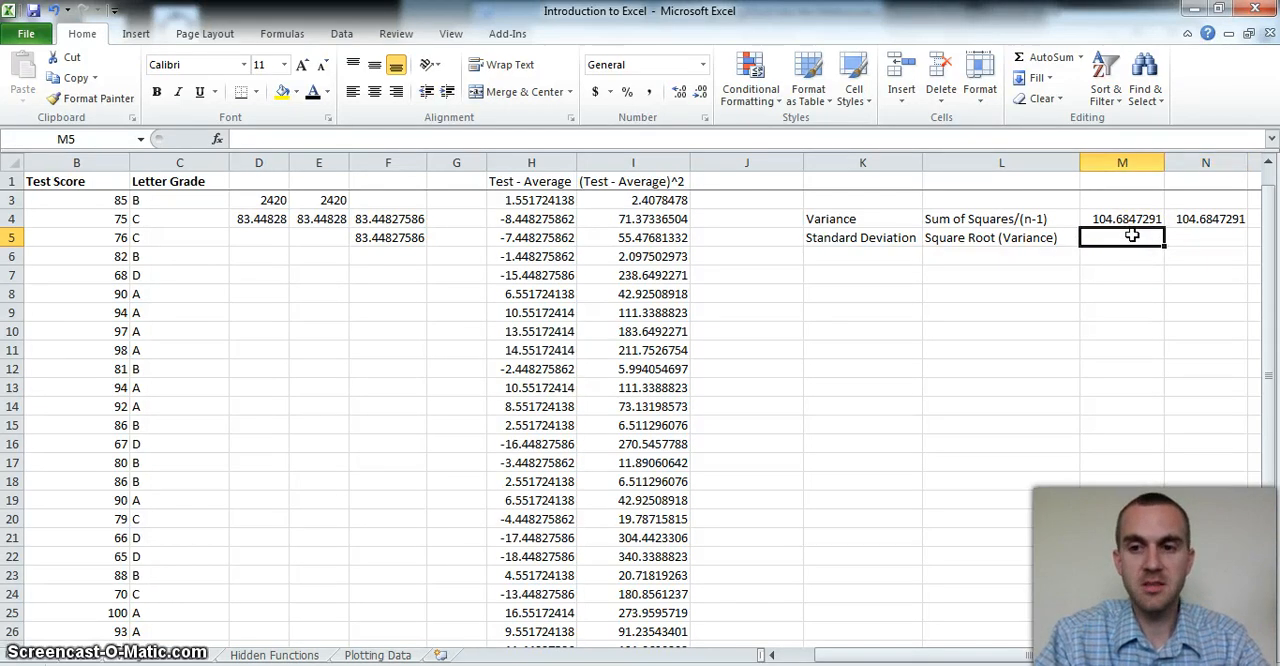
{"action": "type", "text": "="}
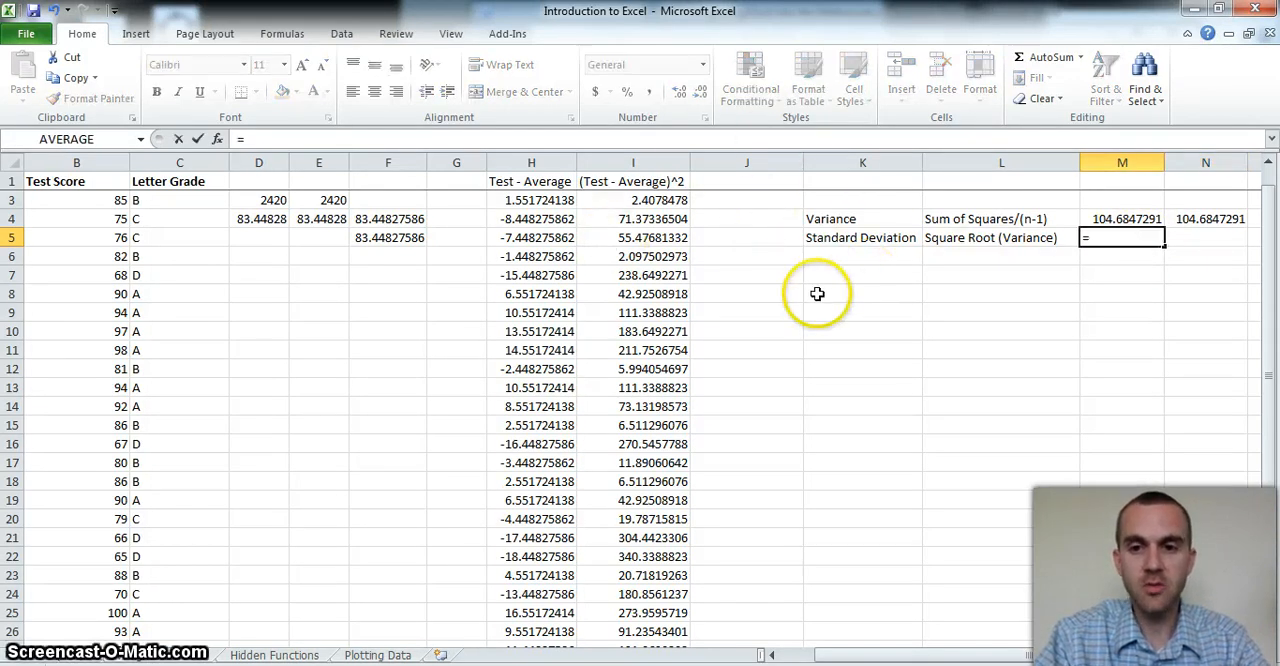
{"action": "type", "text": "sq"}
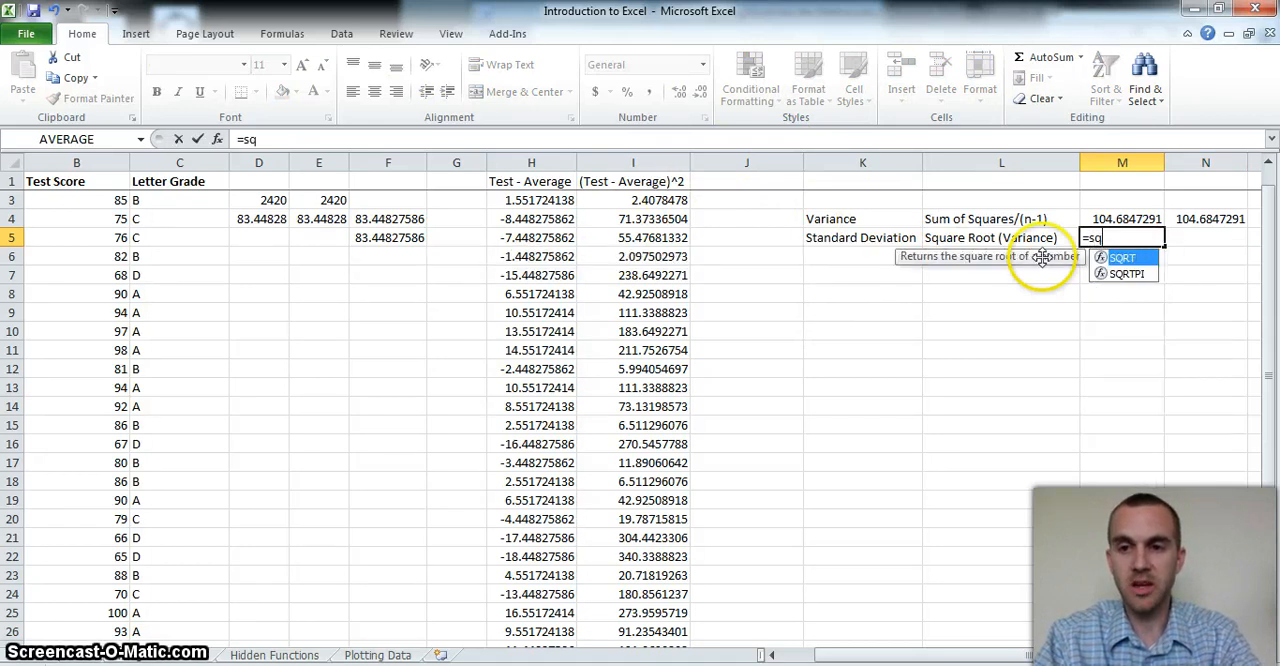
{"action": "double_click", "coordinate": [1122, 257]}
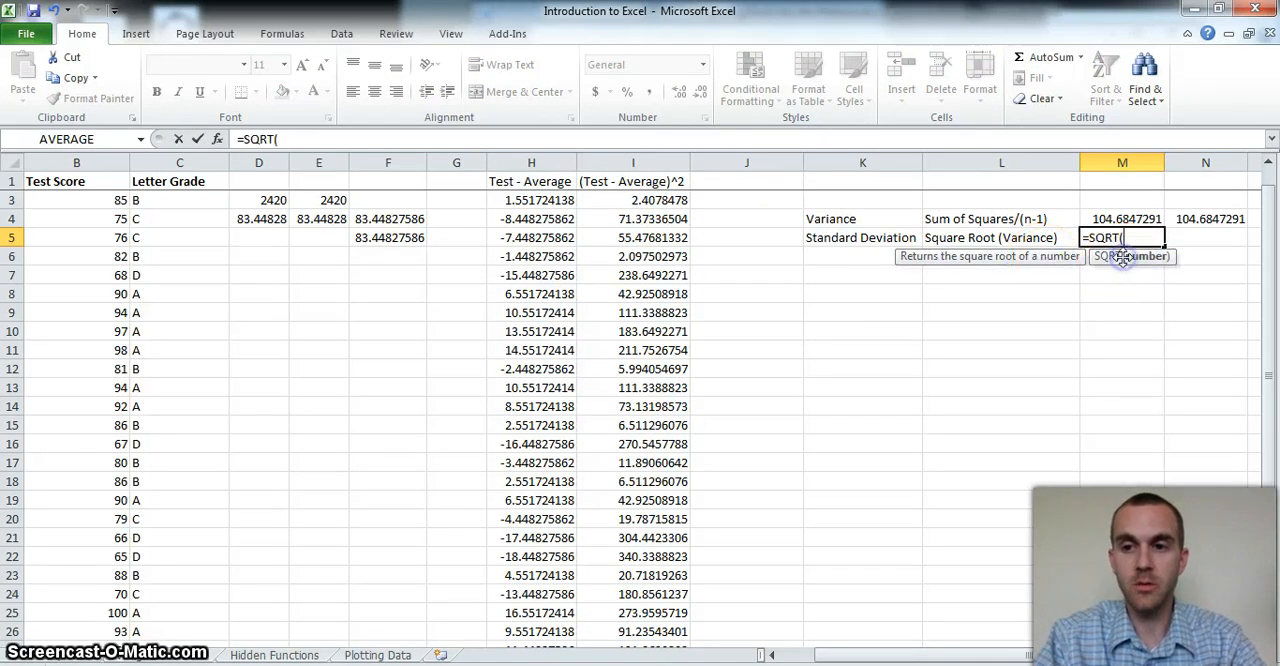
{"action": "left_click", "coordinate": [1127, 218]}
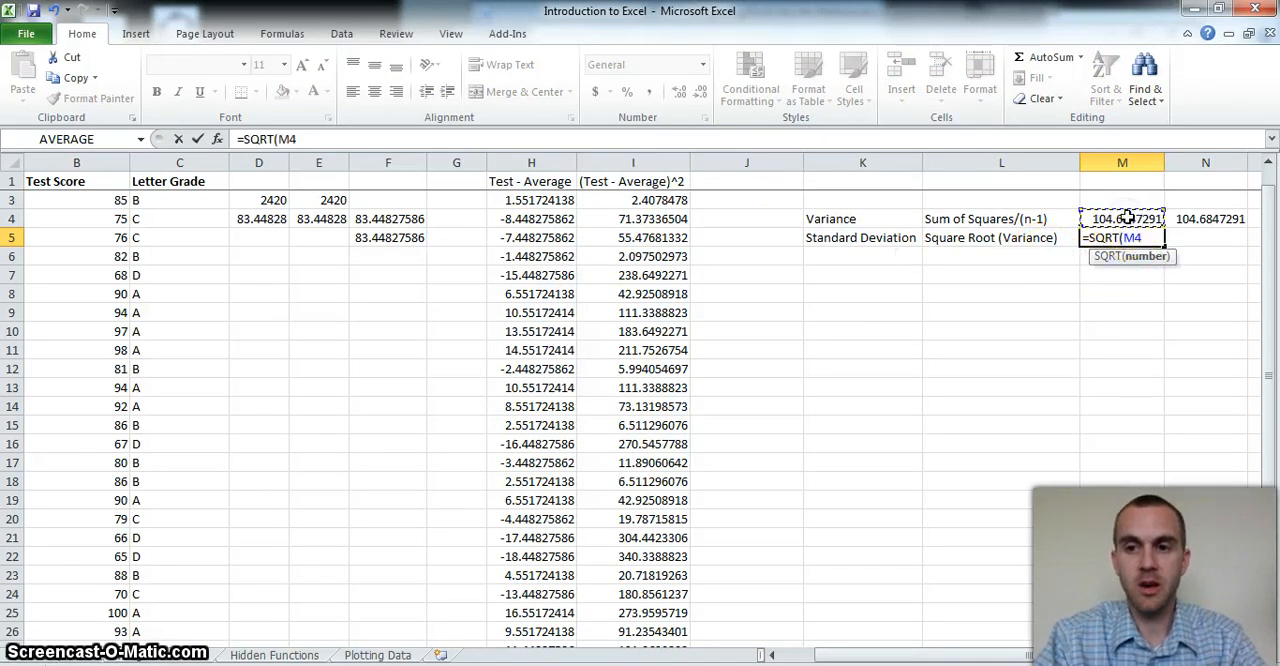
{"action": "type", "text": ")"}
{"action": "key", "text": "Return"}
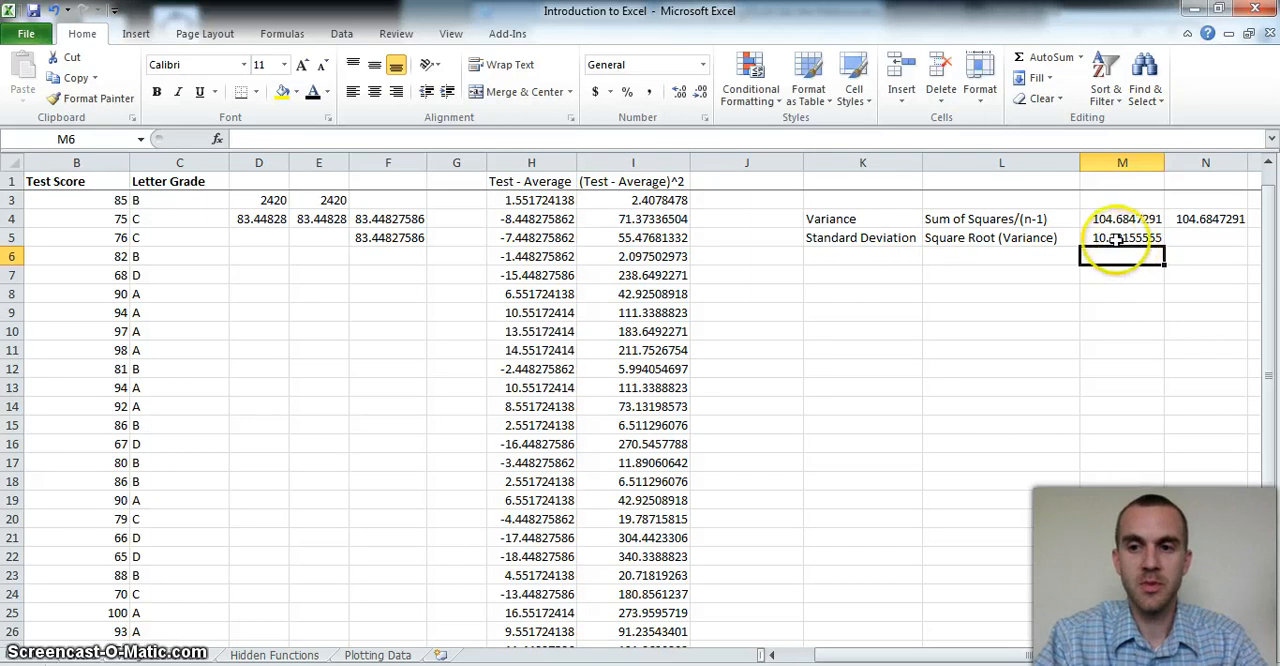
Enter a STDEV.S formula in N5 over the test scores B3:B30
{"action": "left_click", "coordinate": [1197, 236]}
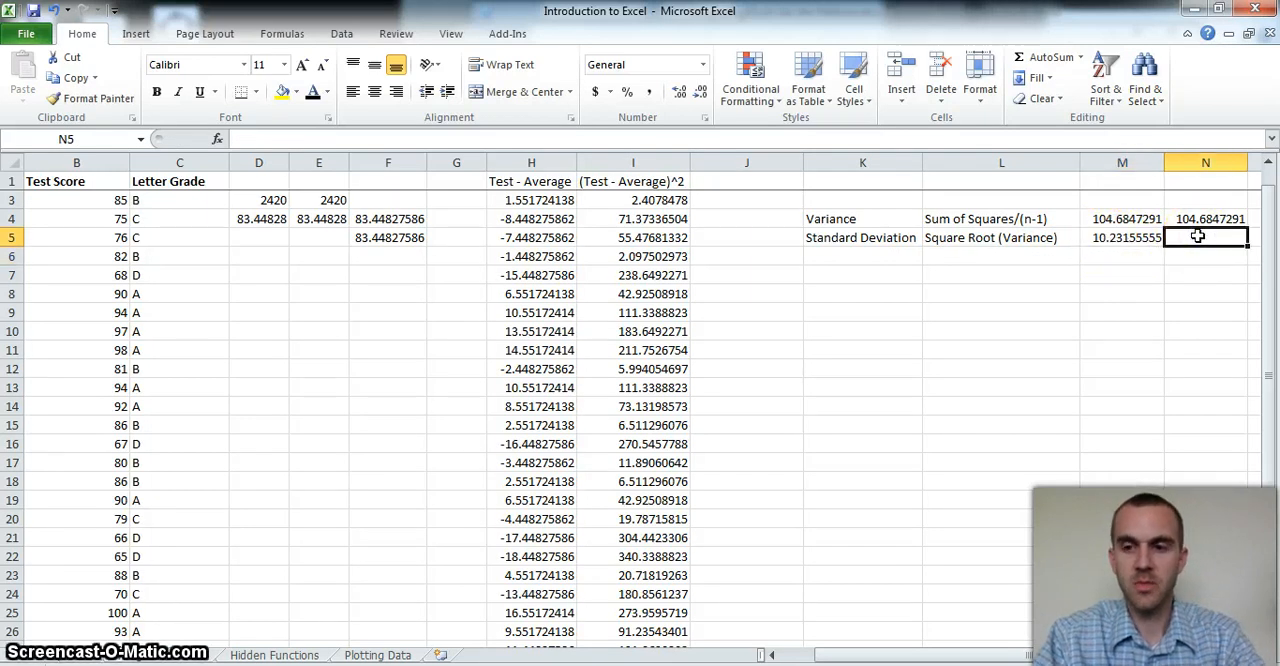
{"action": "type", "text": "="}
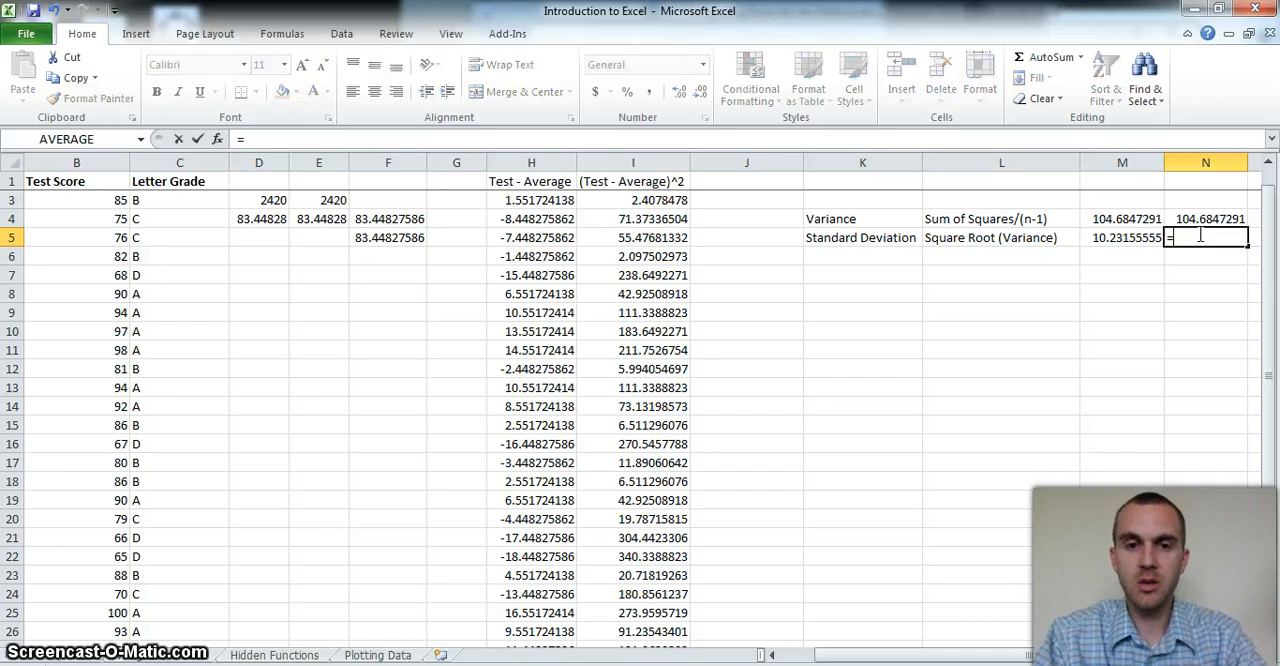
{"action": "type", "text": "st"}
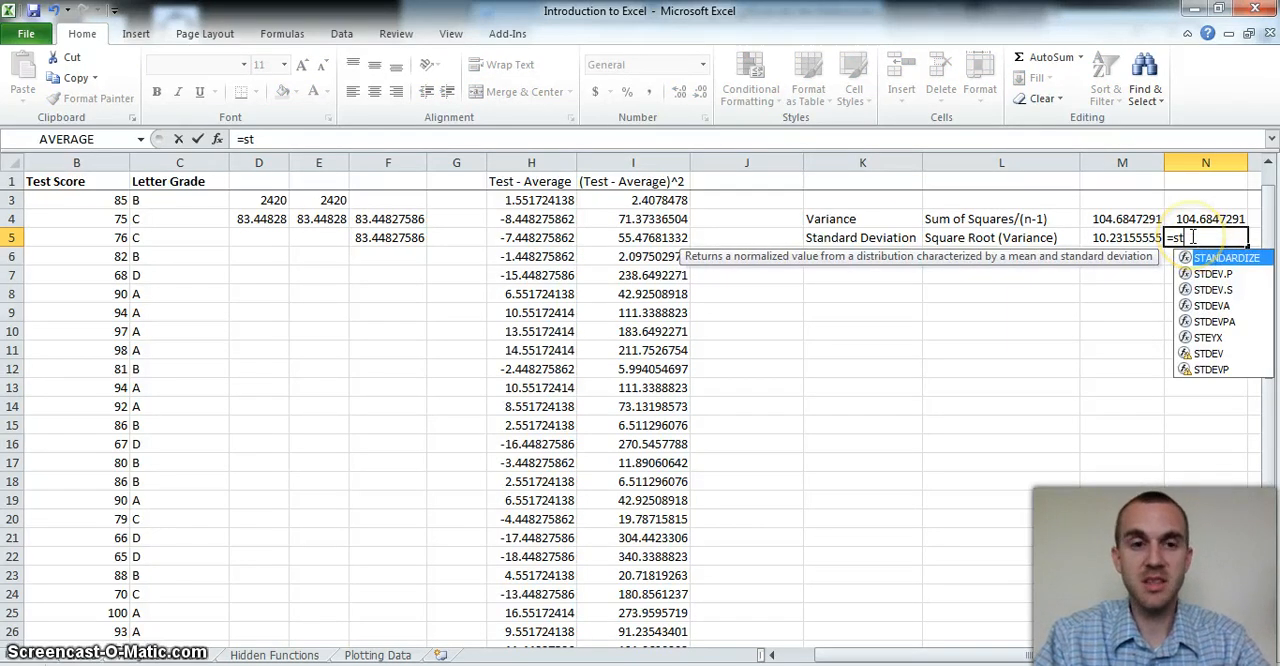
{"action": "double_click", "coordinate": [1212, 290]}
{"action": "left_click_drag", "start_coordinate": [97, 195], "coordinate": [100, 608]}
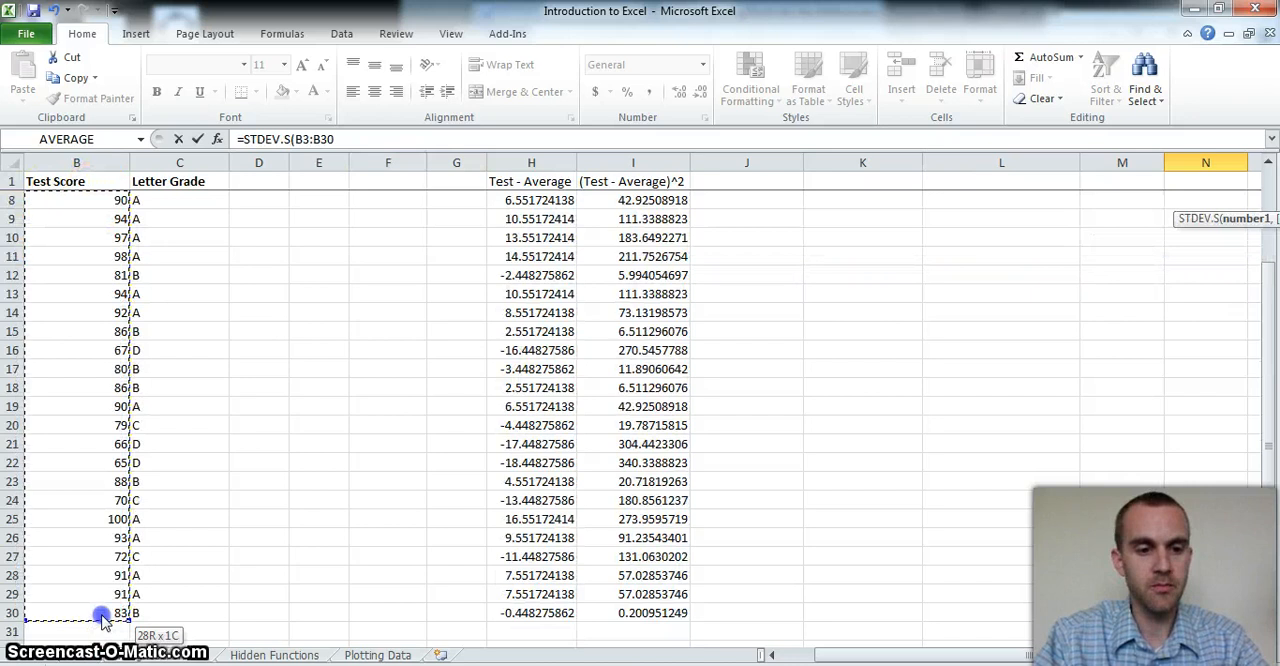
{"action": "key", "text": "Return"}
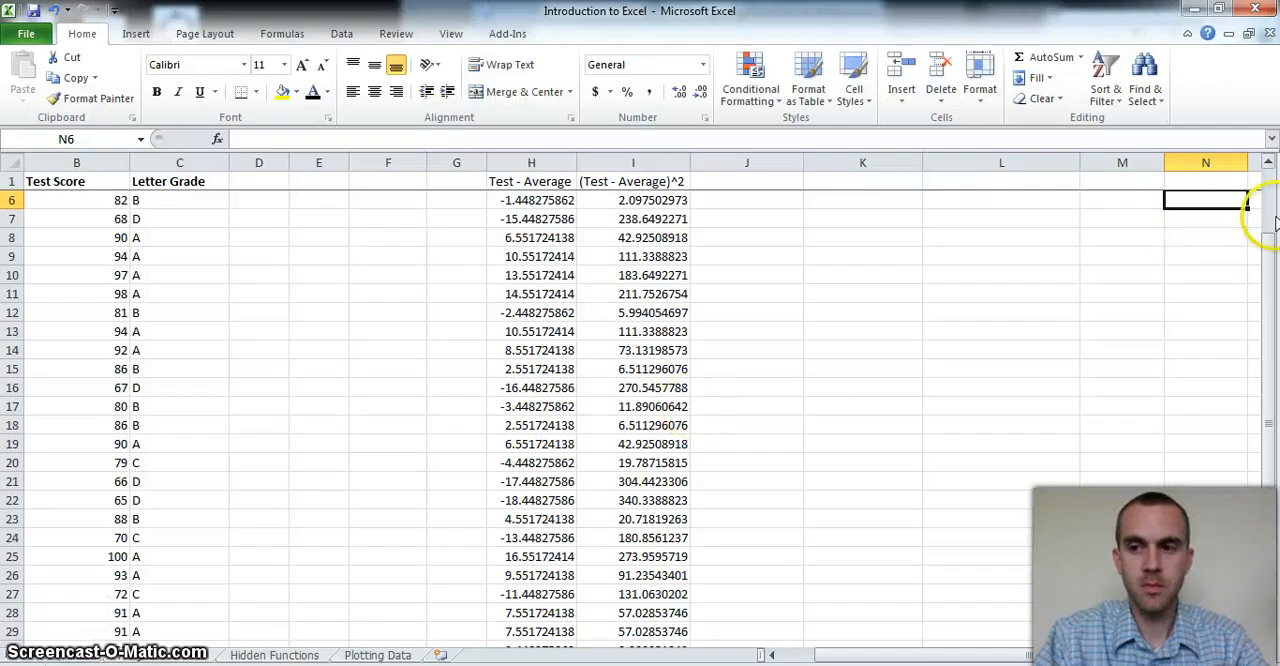
Correct the STDEV.S range in N5 to start at B2, making it B2:B30
{"action": "scroll", "coordinate": [1257, 214], "scroll_direction": "up", "scroll_amount": 2}
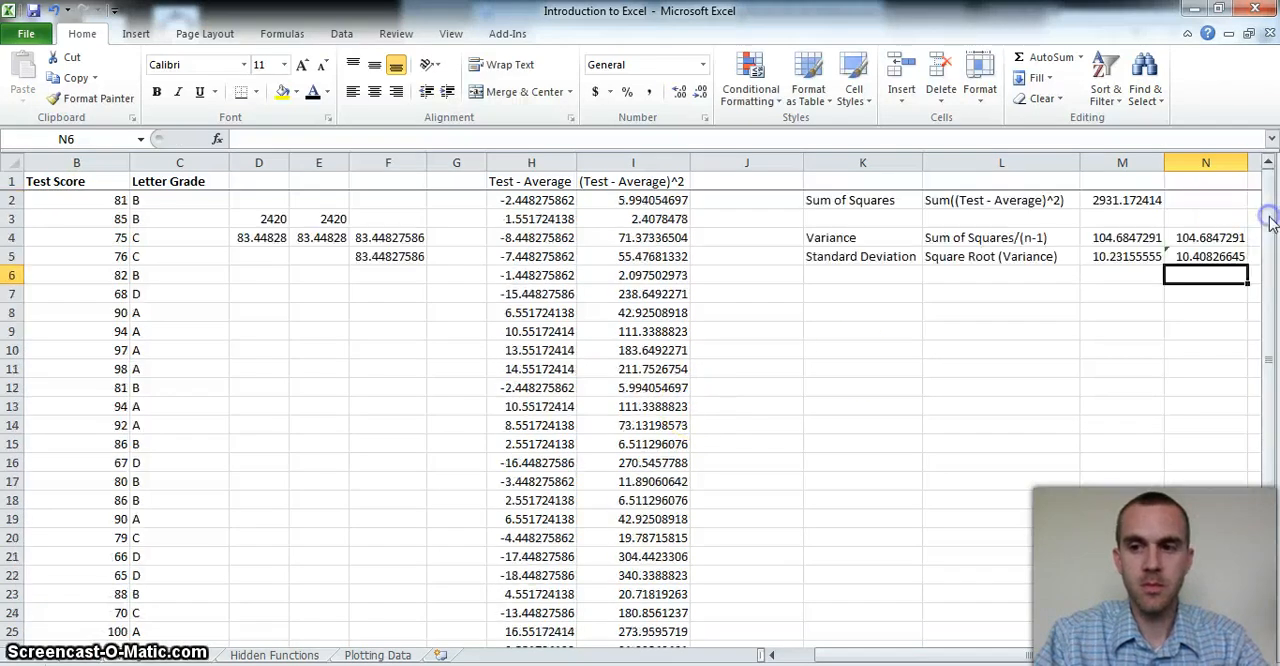
{"action": "left_click", "coordinate": [1205, 256]}
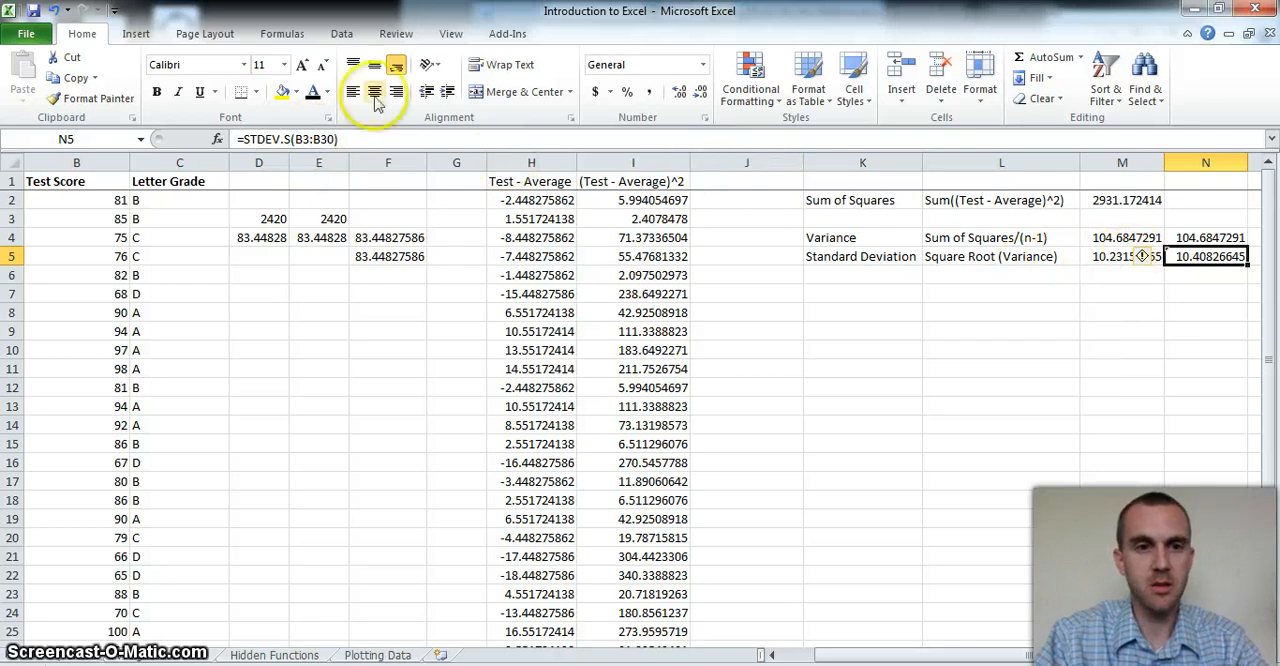
{"action": "left_click", "coordinate": [306, 139]}
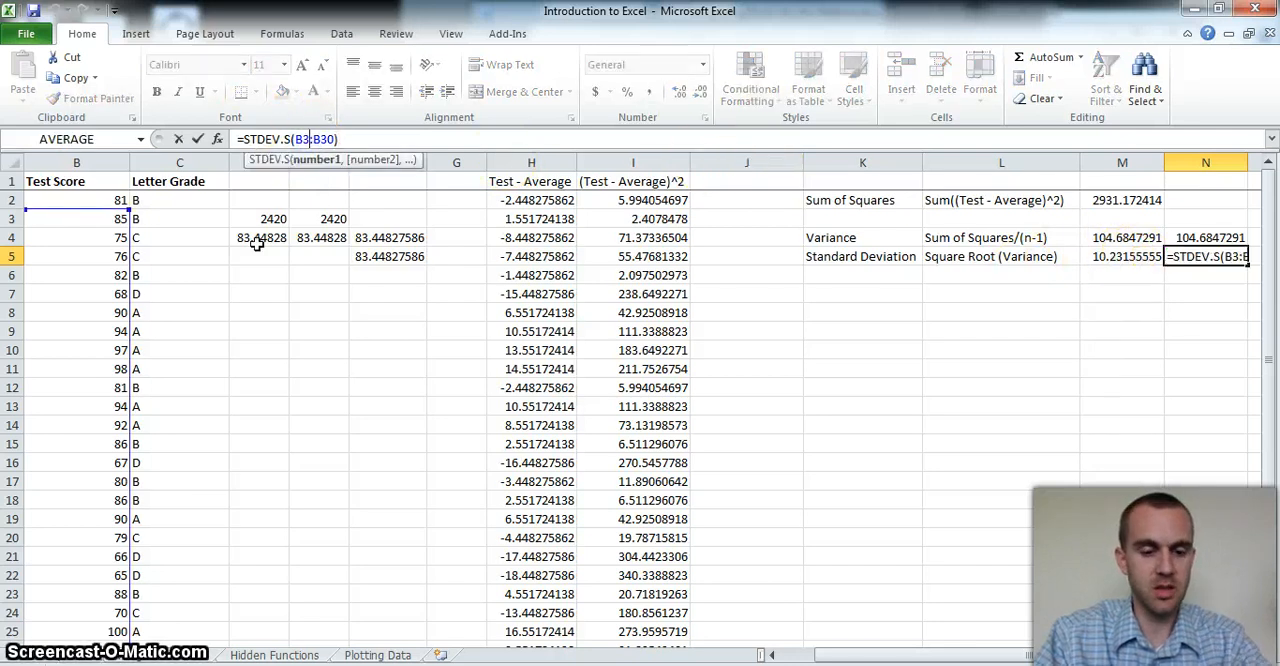
{"action": "key", "text": "BackSpace"}
{"action": "type", "text": "2"}
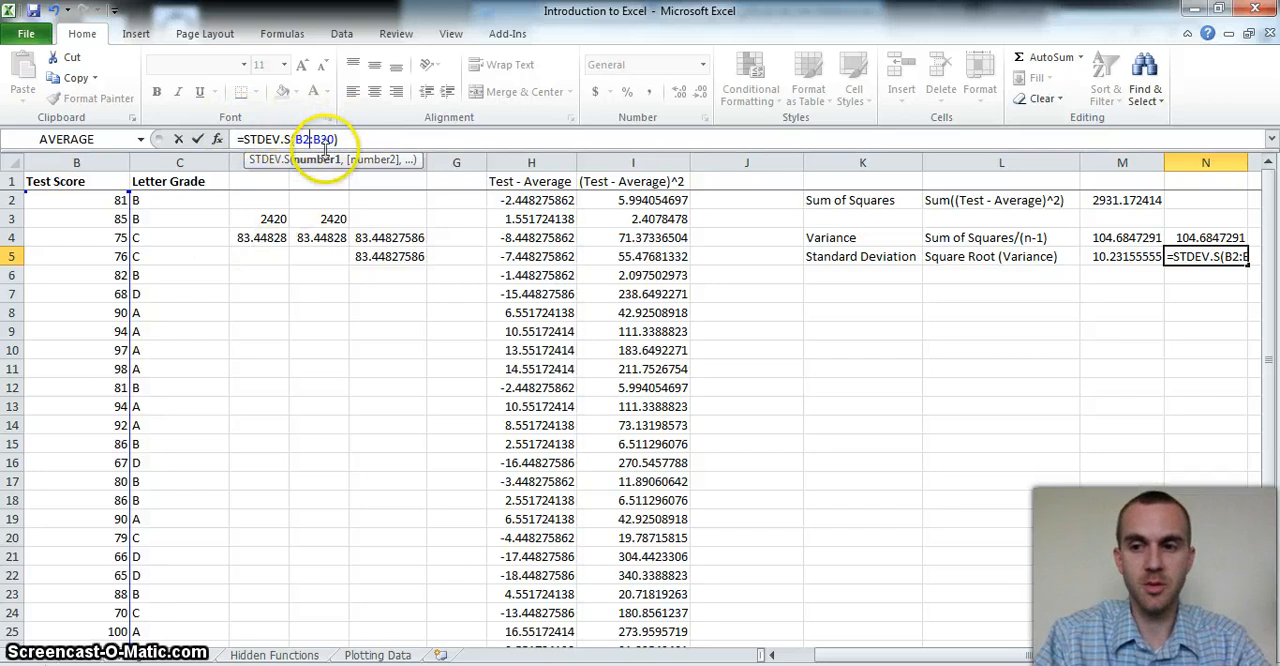
{"action": "key", "text": "Return"}
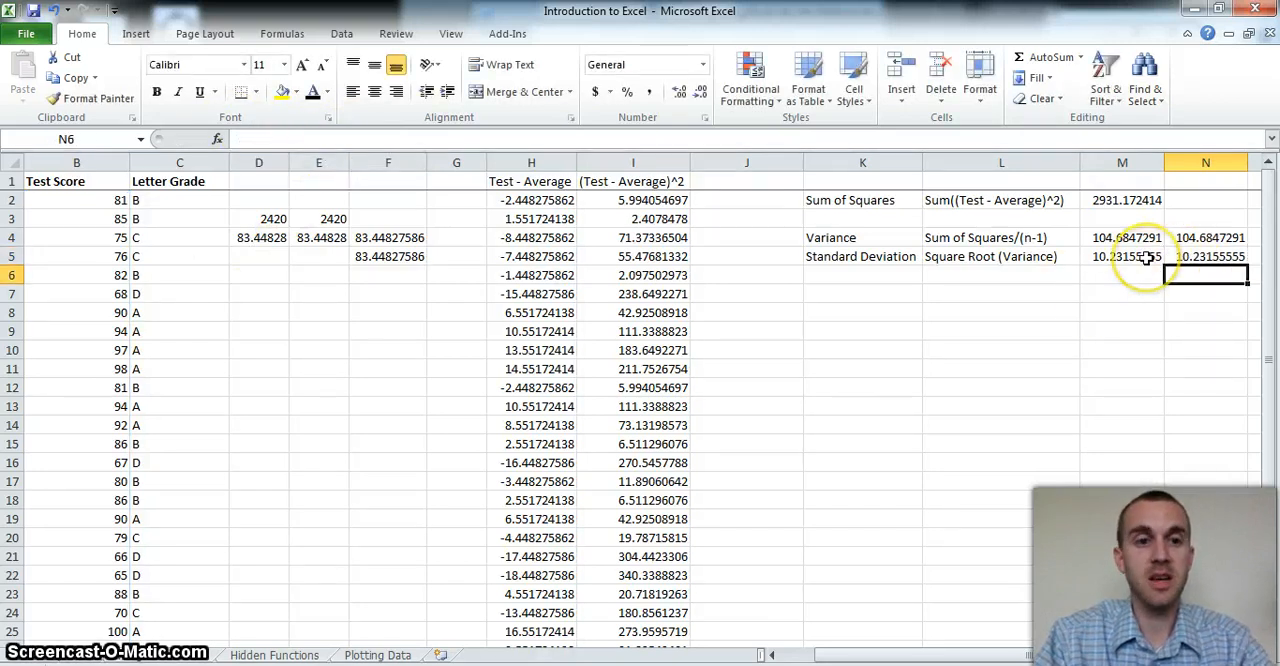